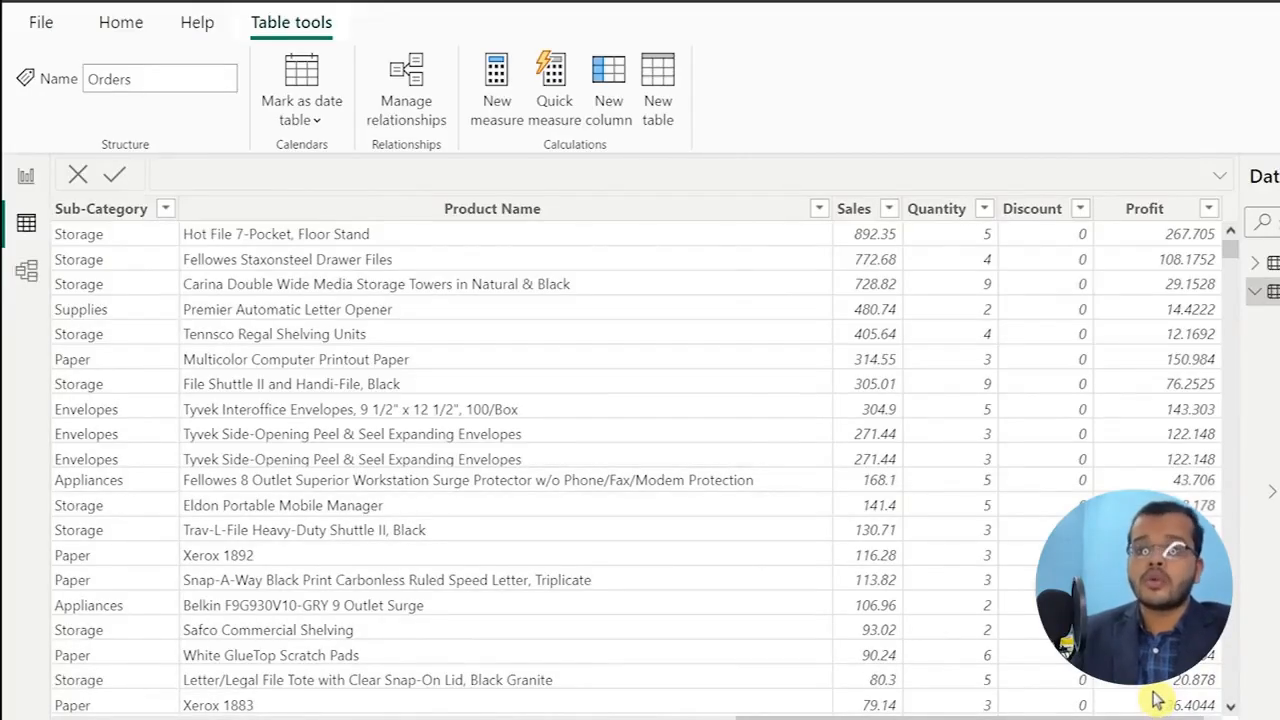
Insert a line chart on the blank report page, collapse the filters, and enlarge the chart.
left_click(26, 176)
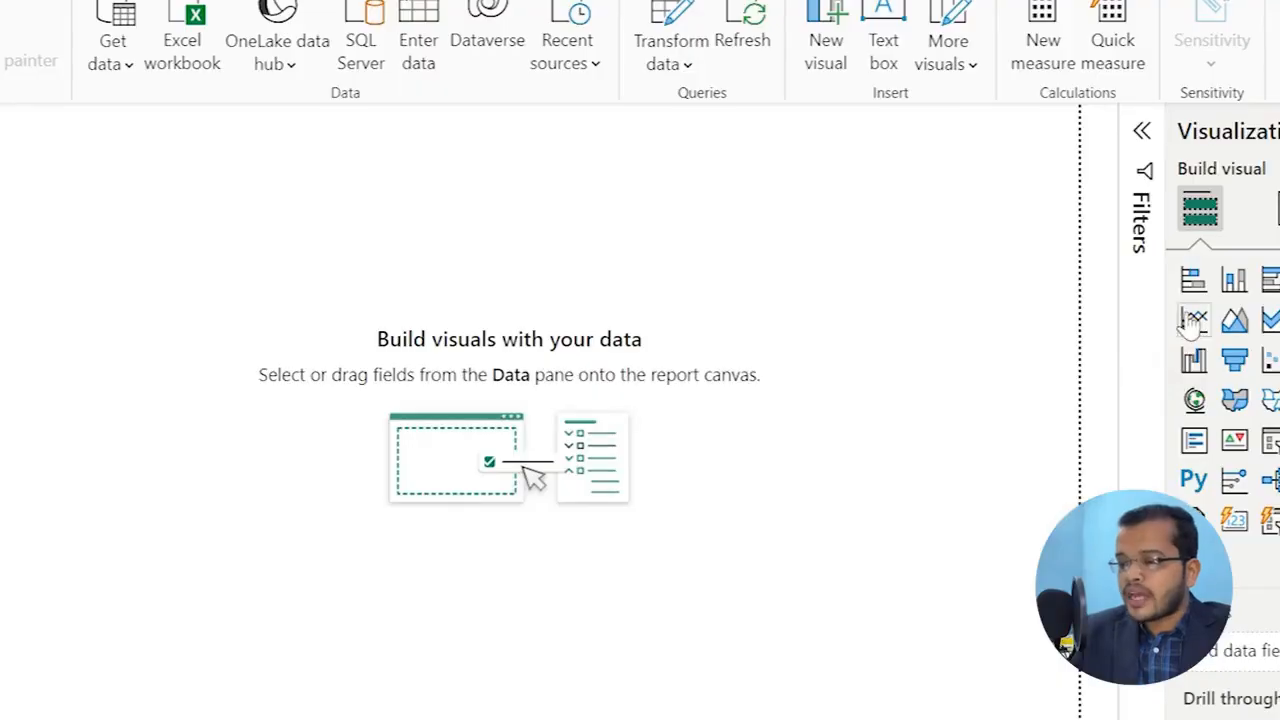
left_click(1194, 319)
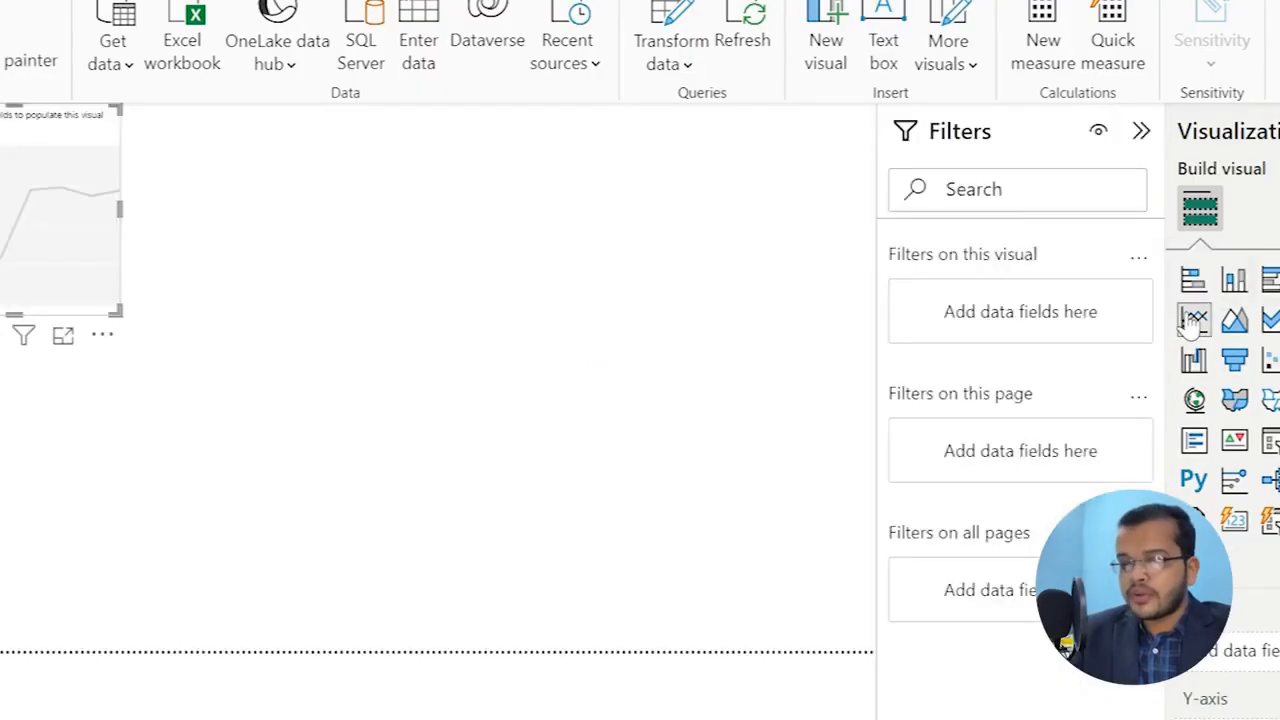
left_click(1141, 131)
left_click_drag(209, 360, 320, 443)
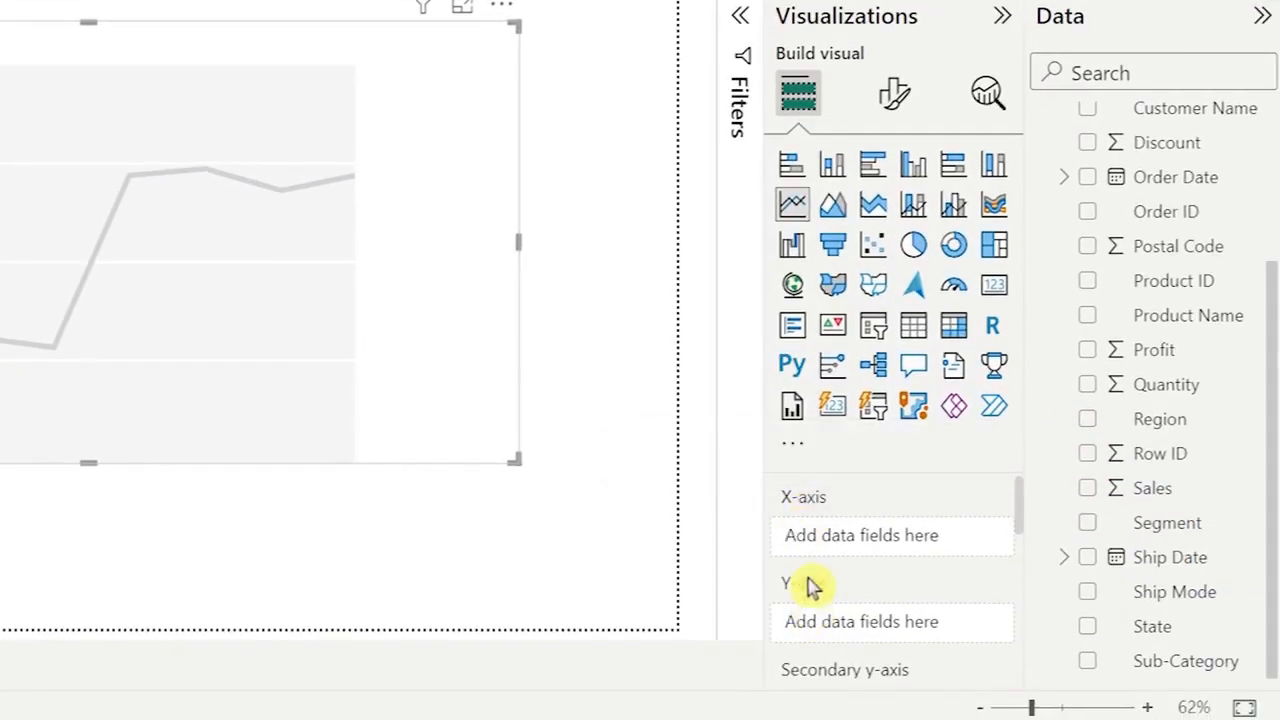
Assign the Order Date field from the Orders table to the line chart's X-axis.
scroll(816, 580, "down", 2)
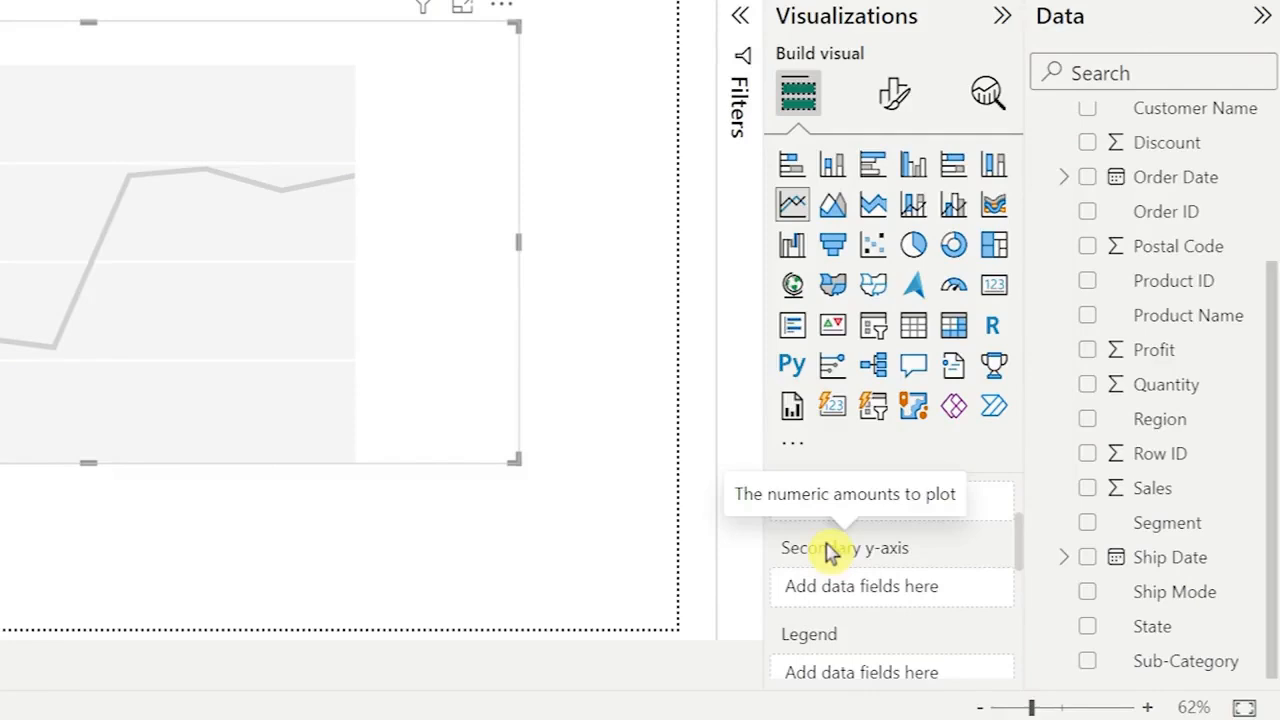
scroll(826, 560, "down", 1)
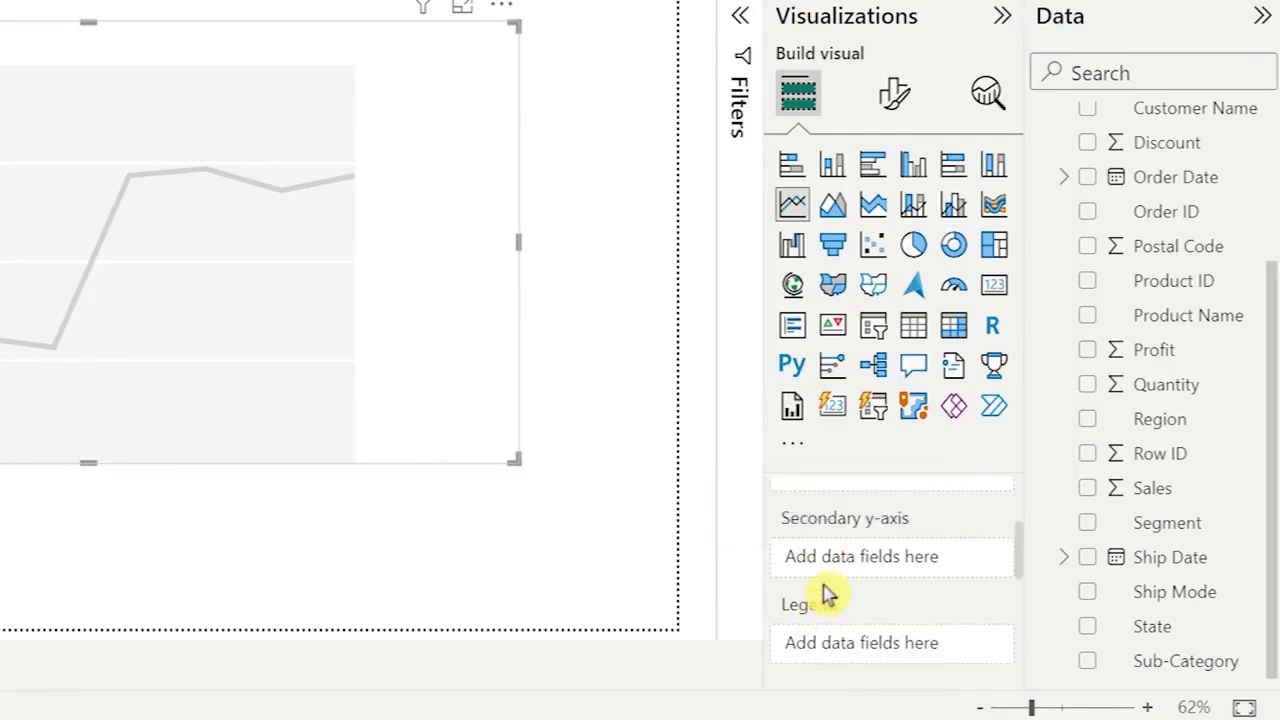
scroll(826, 591, "up", 2)
scroll(826, 592, "up", 1)
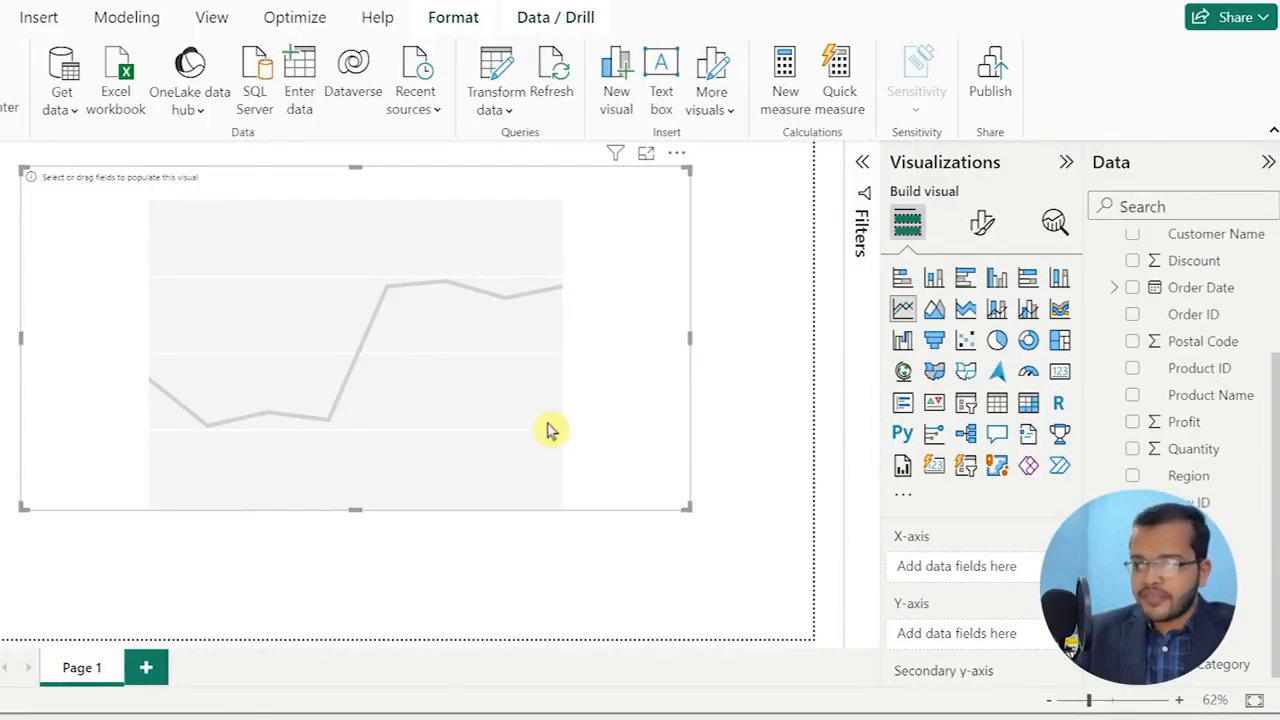
scroll(1172, 333, "up", 3)
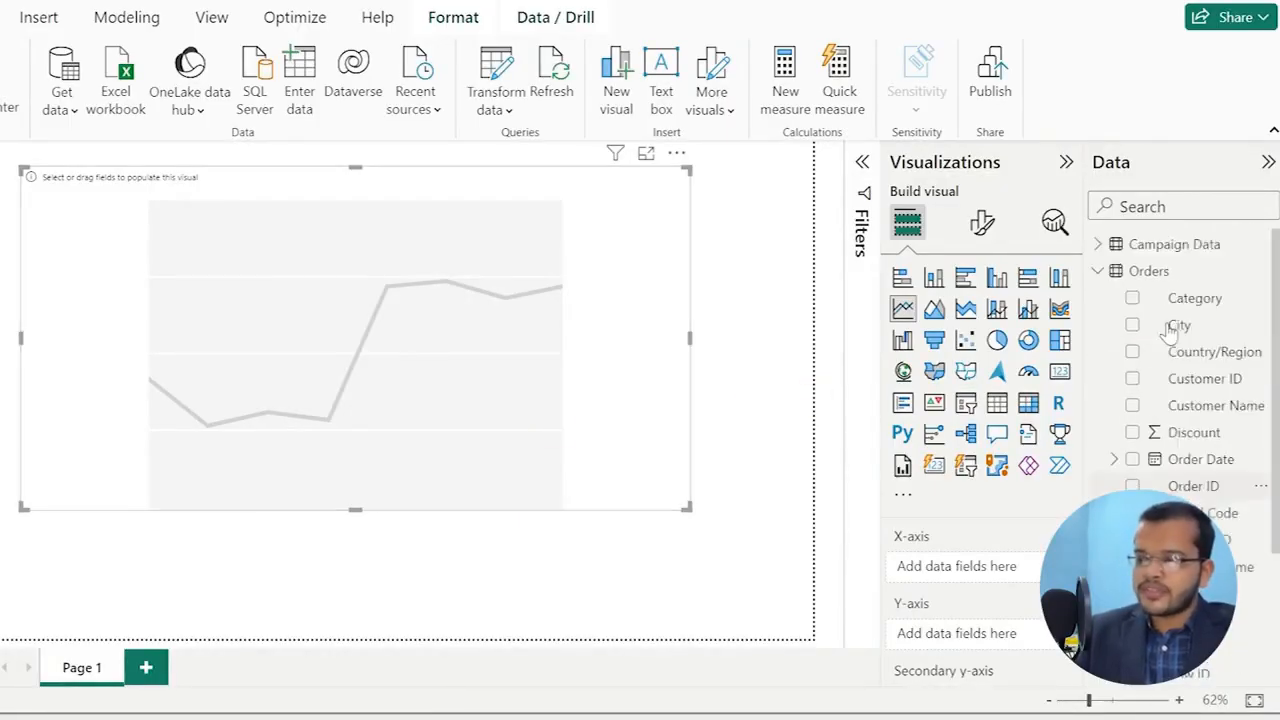
scroll(1172, 333, "down", 3)
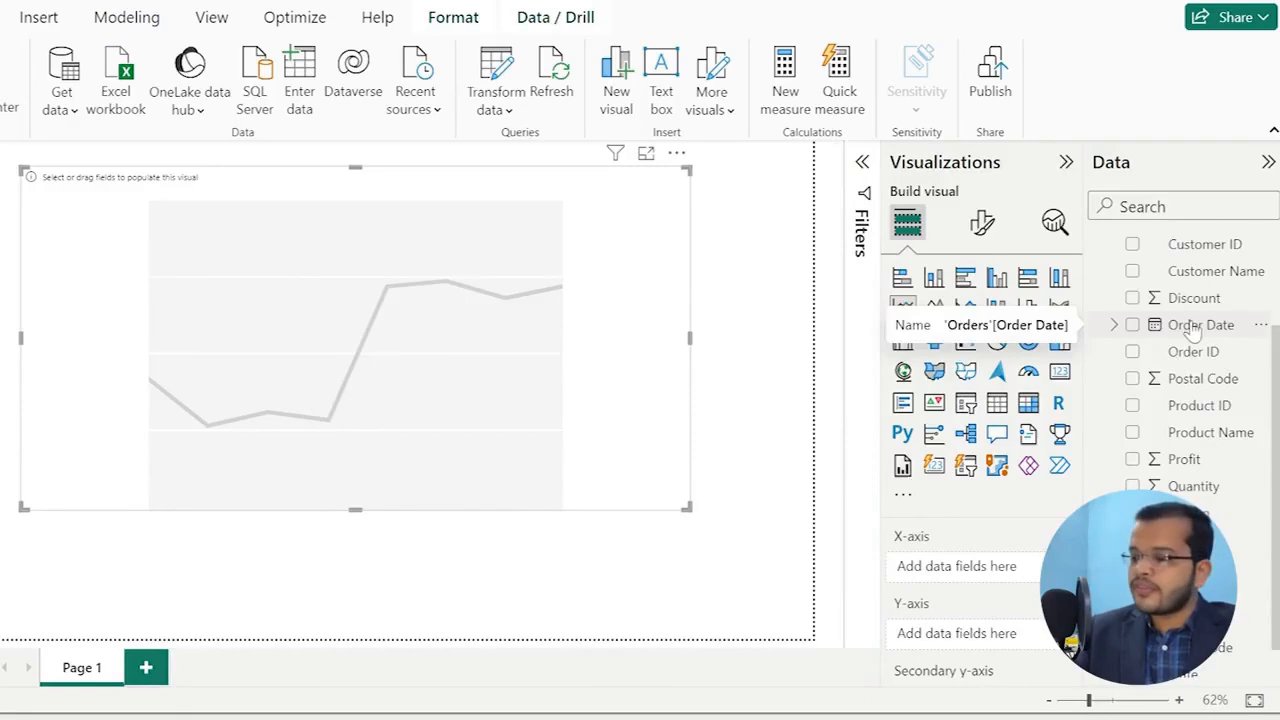
scroll(1193, 333, "down", 1)
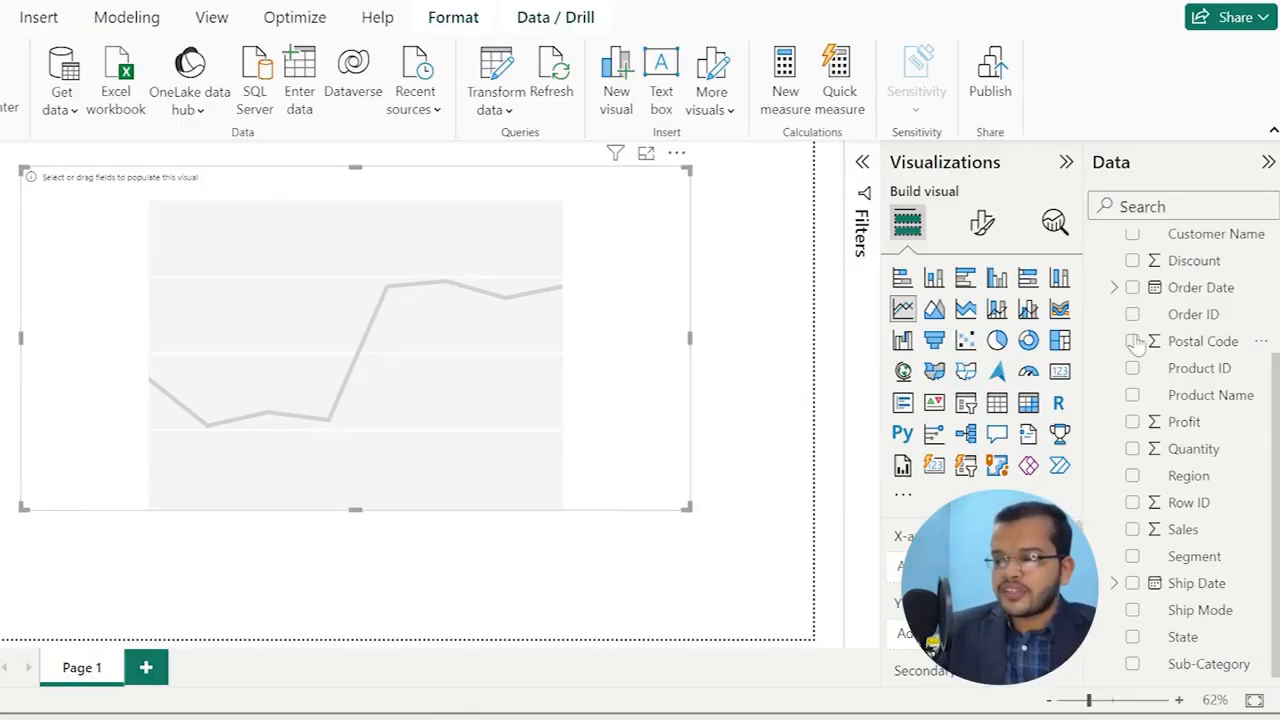
left_click_drag(1203, 290, 1000, 572)
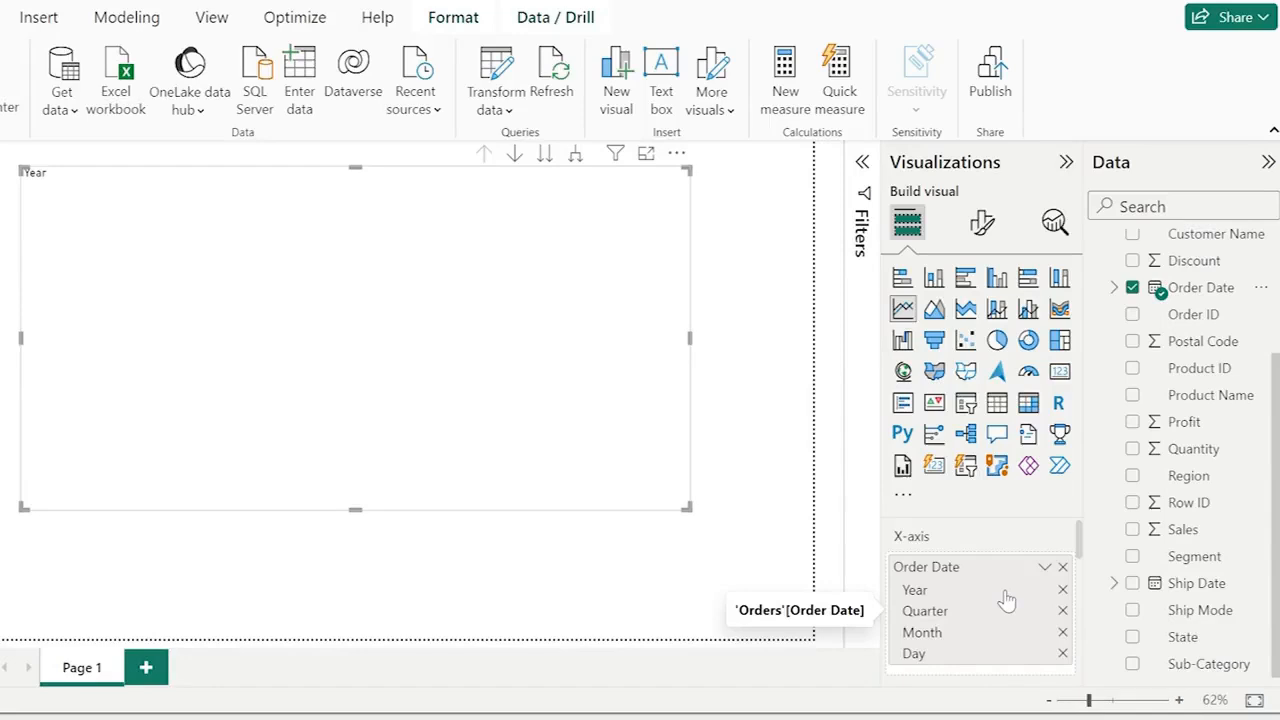
Assign the Sales field to the line chart's Y-axis.
scroll(1007, 598, "down", 2)
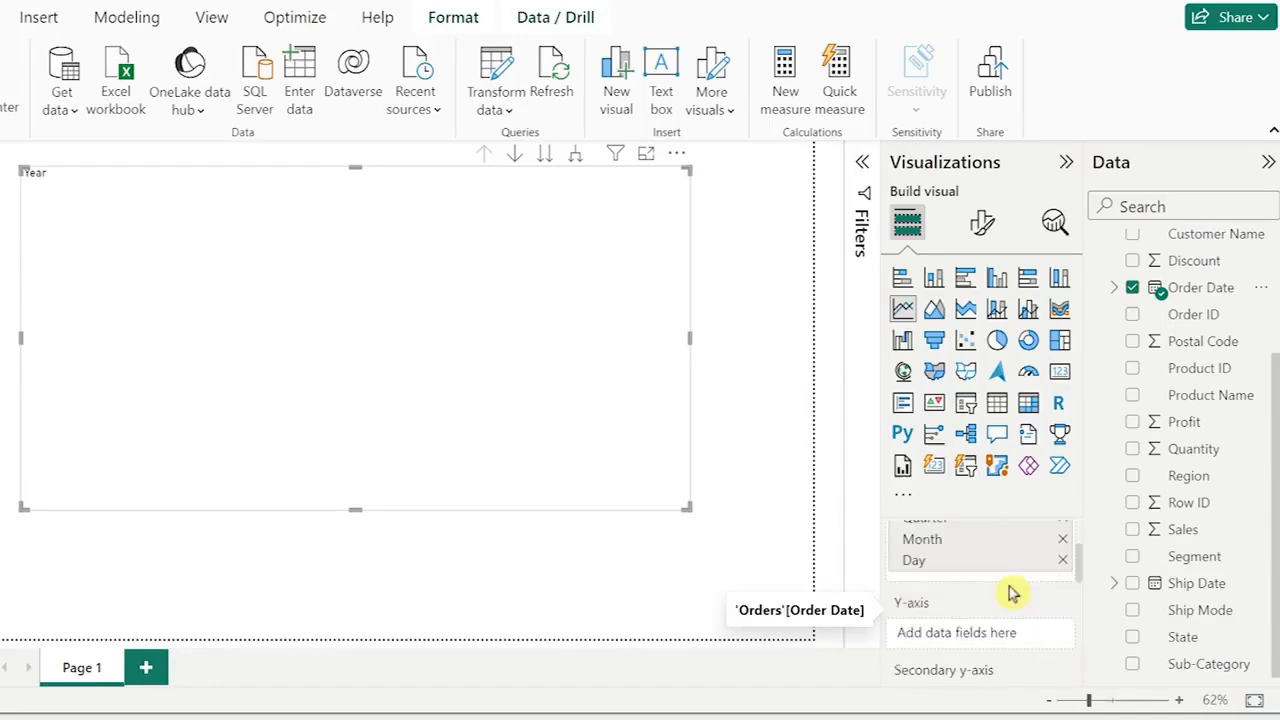
scroll(1000, 595, "down", 1)
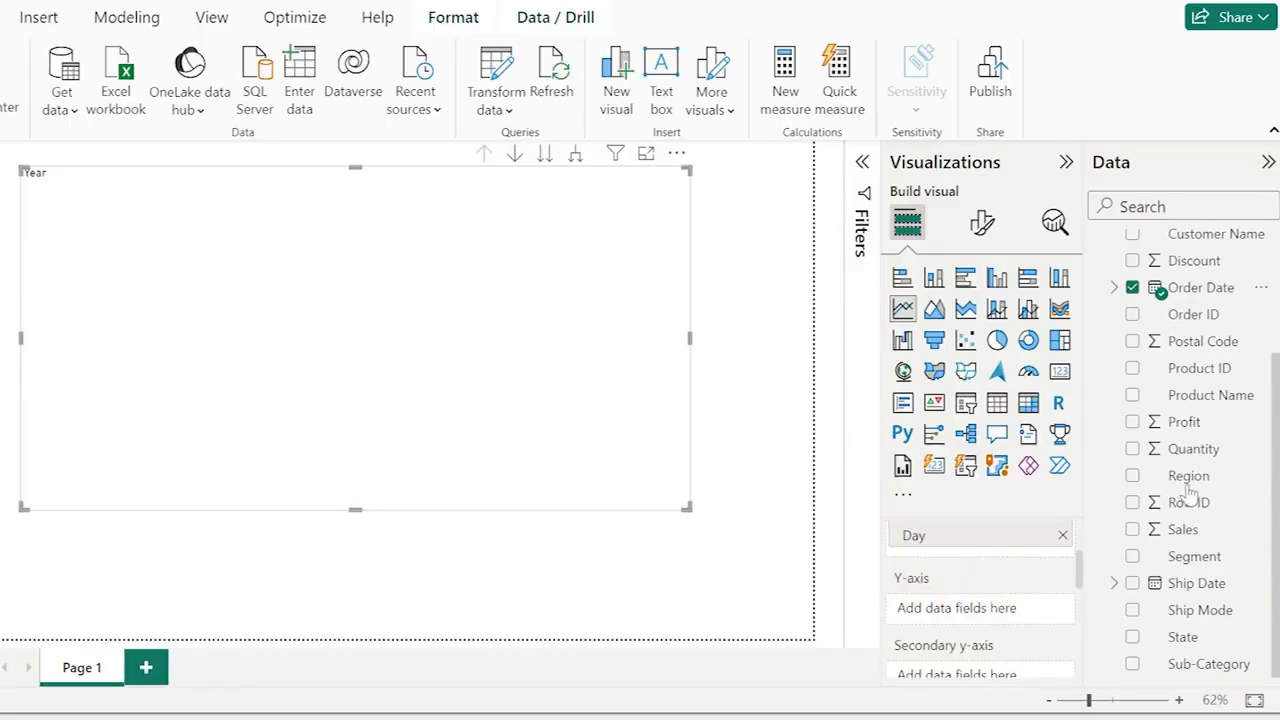
left_click_drag(1183, 530, 980, 607)
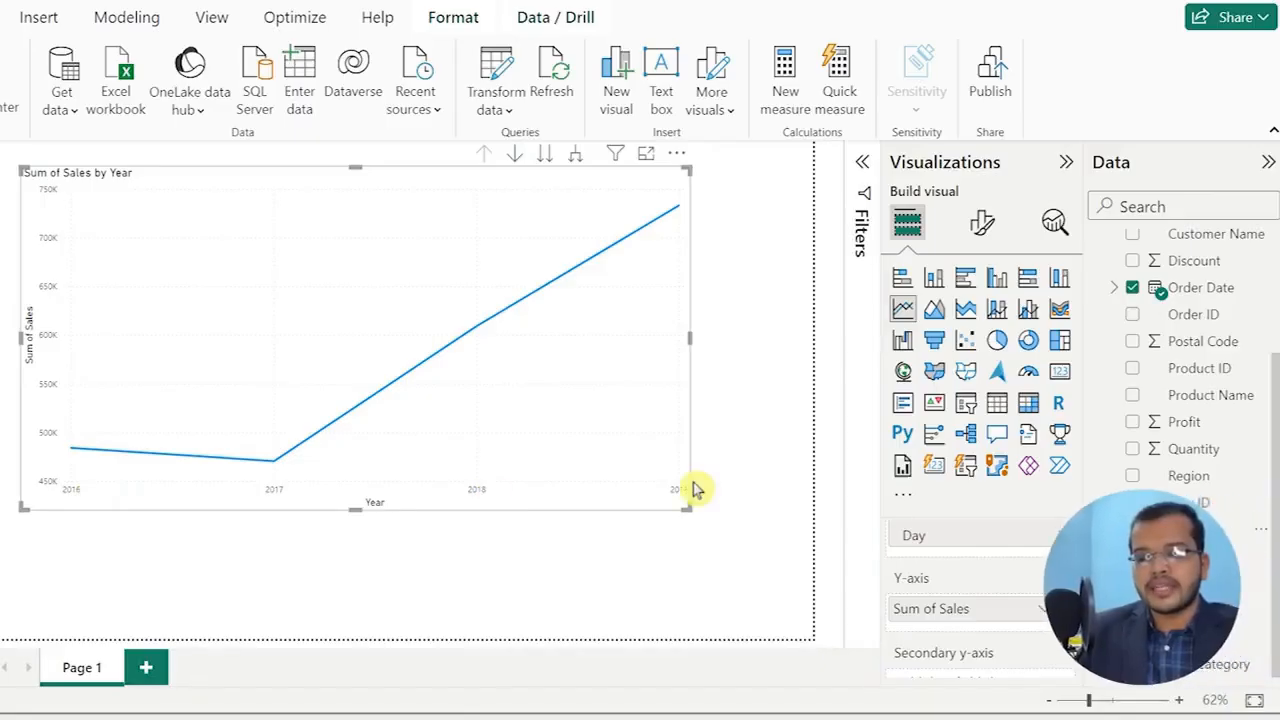
Drill the sales line chart down through the Order Date hierarchy from year to day level.
left_click(514, 155)
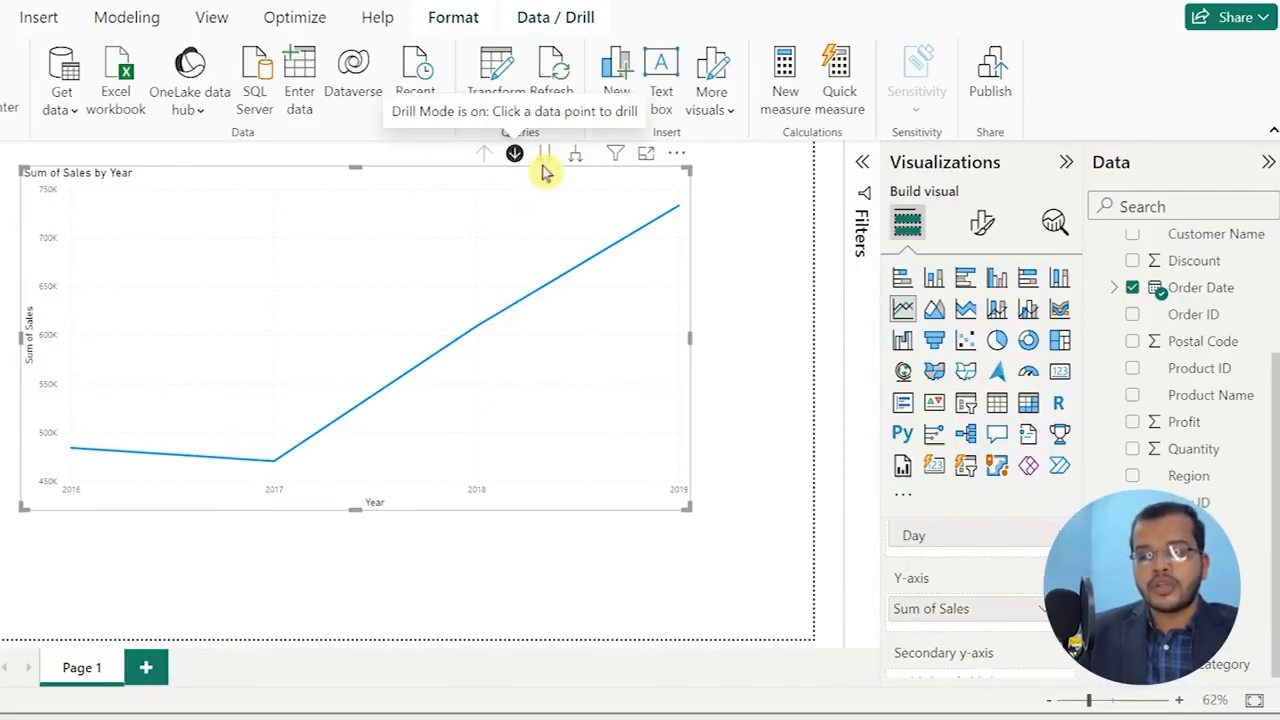
left_click(546, 163)
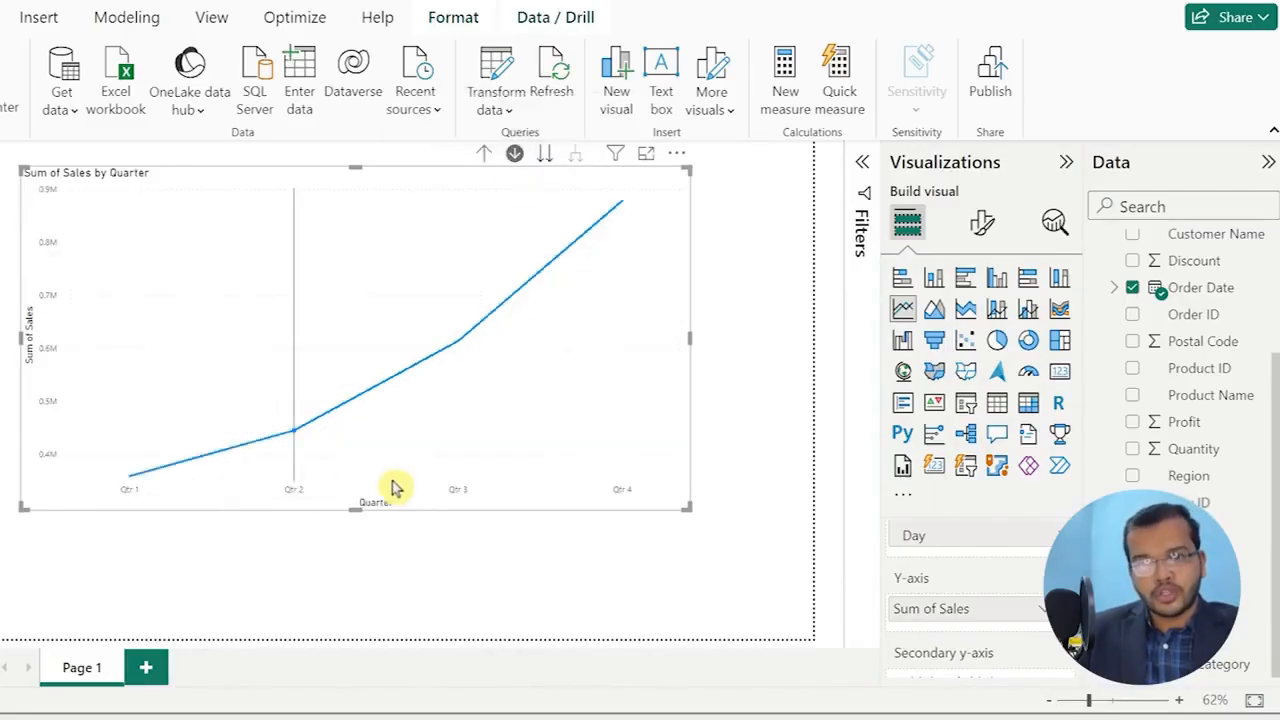
left_click(546, 157)
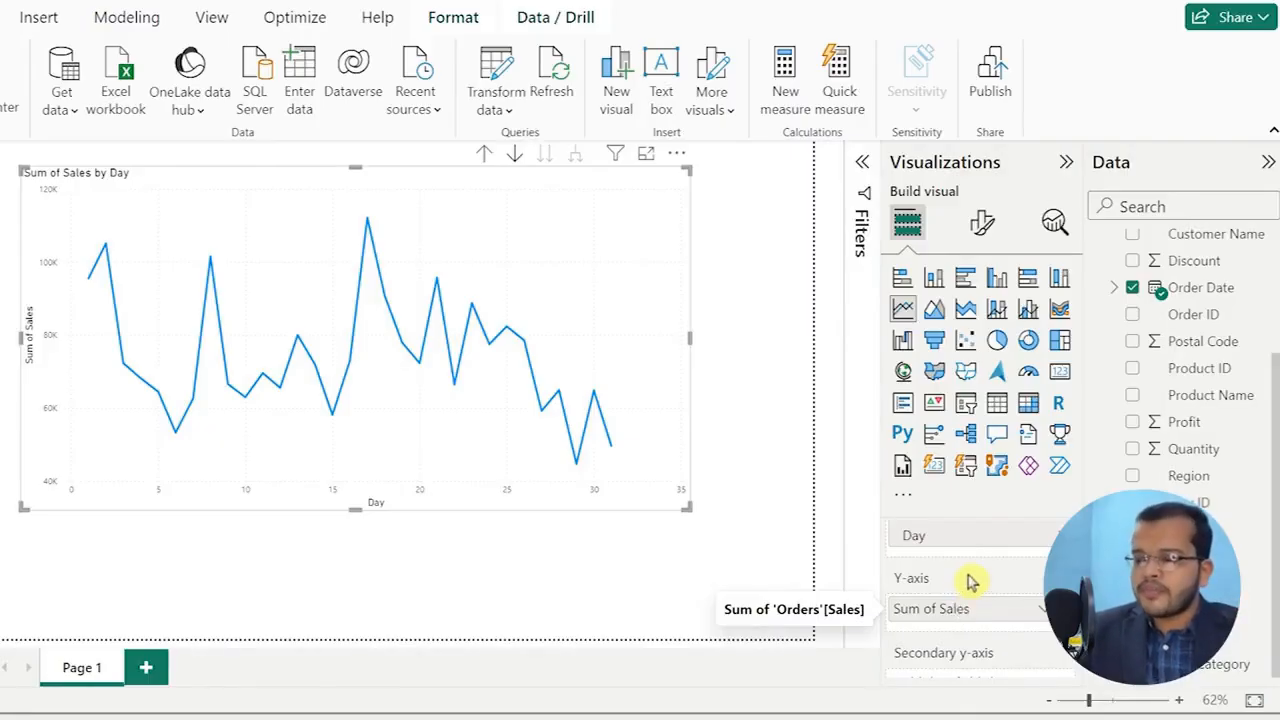
Remove the Day, Quarter and Year levels from Order Date on the X-axis, keeping only Month.
scroll(966, 582, "down", 1)
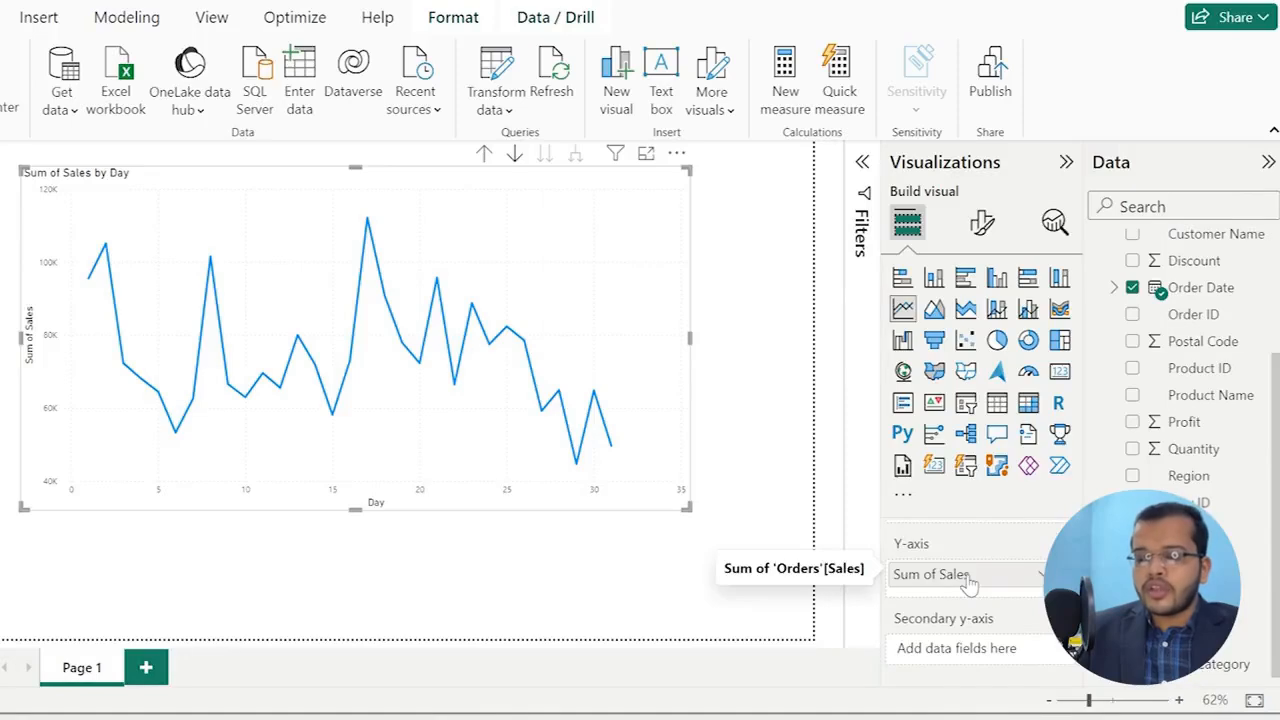
scroll(968, 582, "up", 3)
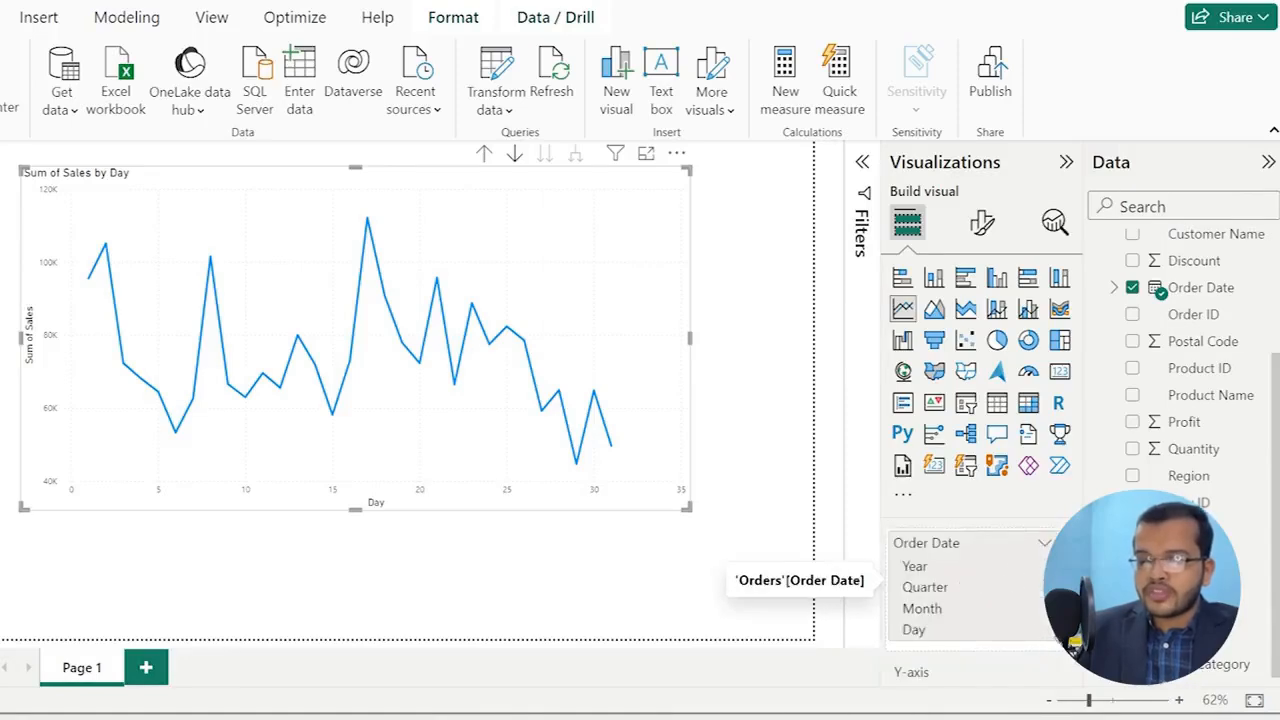
left_click(1063, 630)
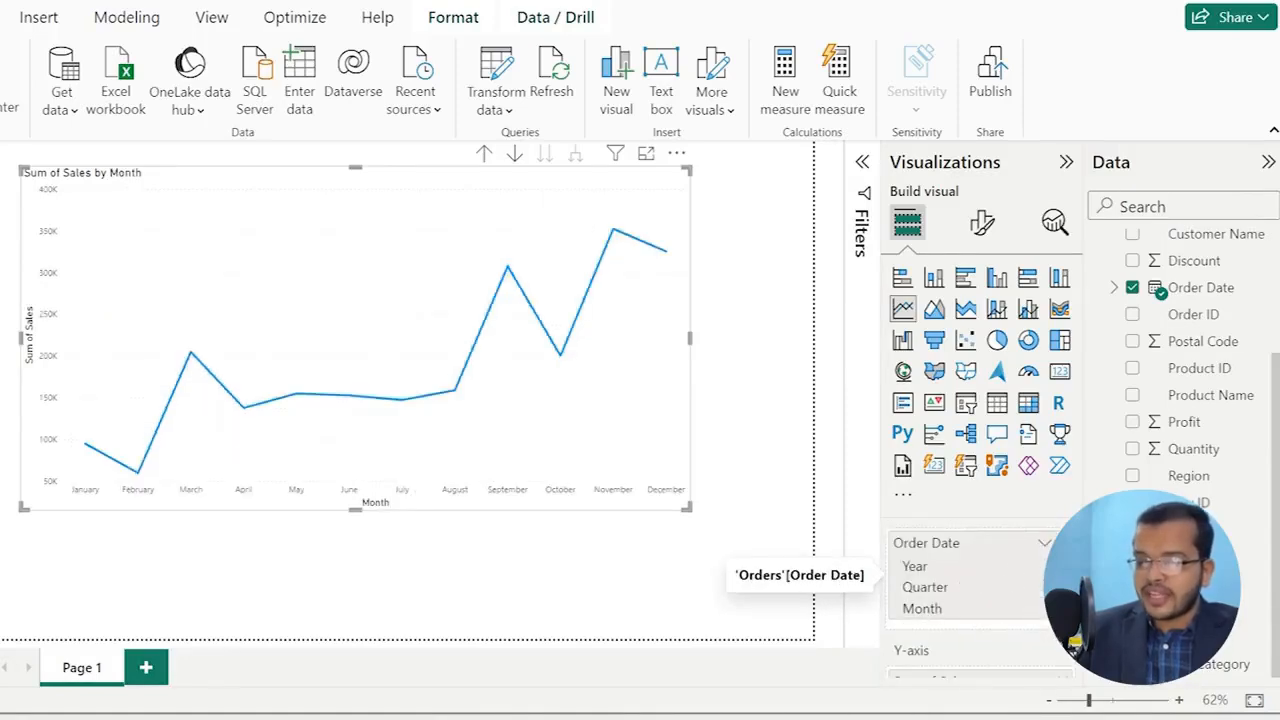
left_click(1063, 587)
left_click(1063, 566)
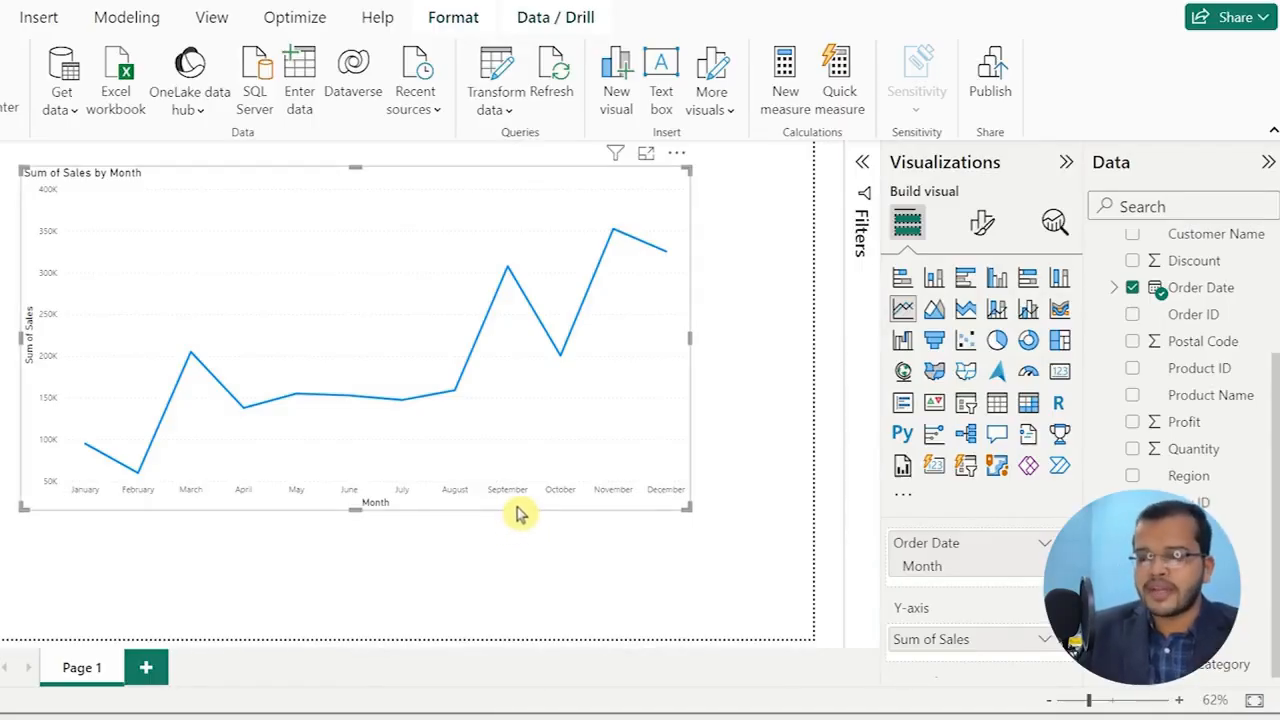
Split the monthly sales line by adding Region to the legend, and remove Region again after comparing the lines.
scroll(903, 603, "down", 1)
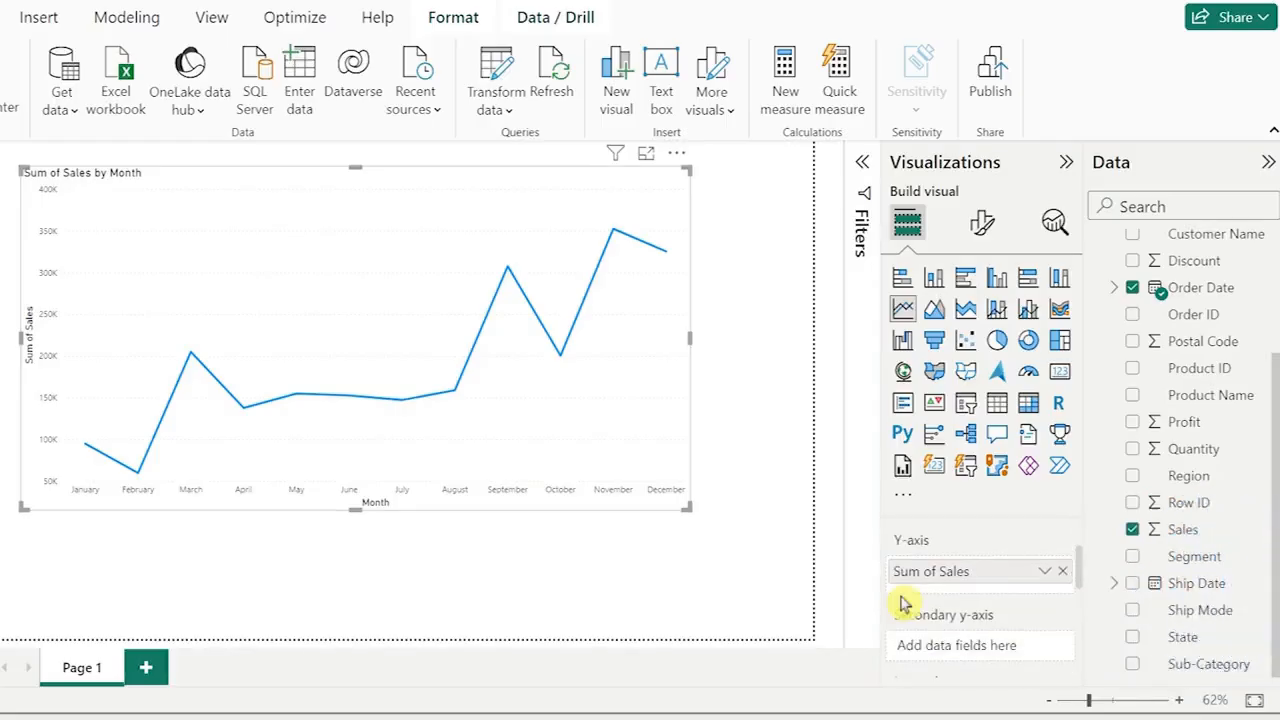
scroll(903, 603, "down", 1)
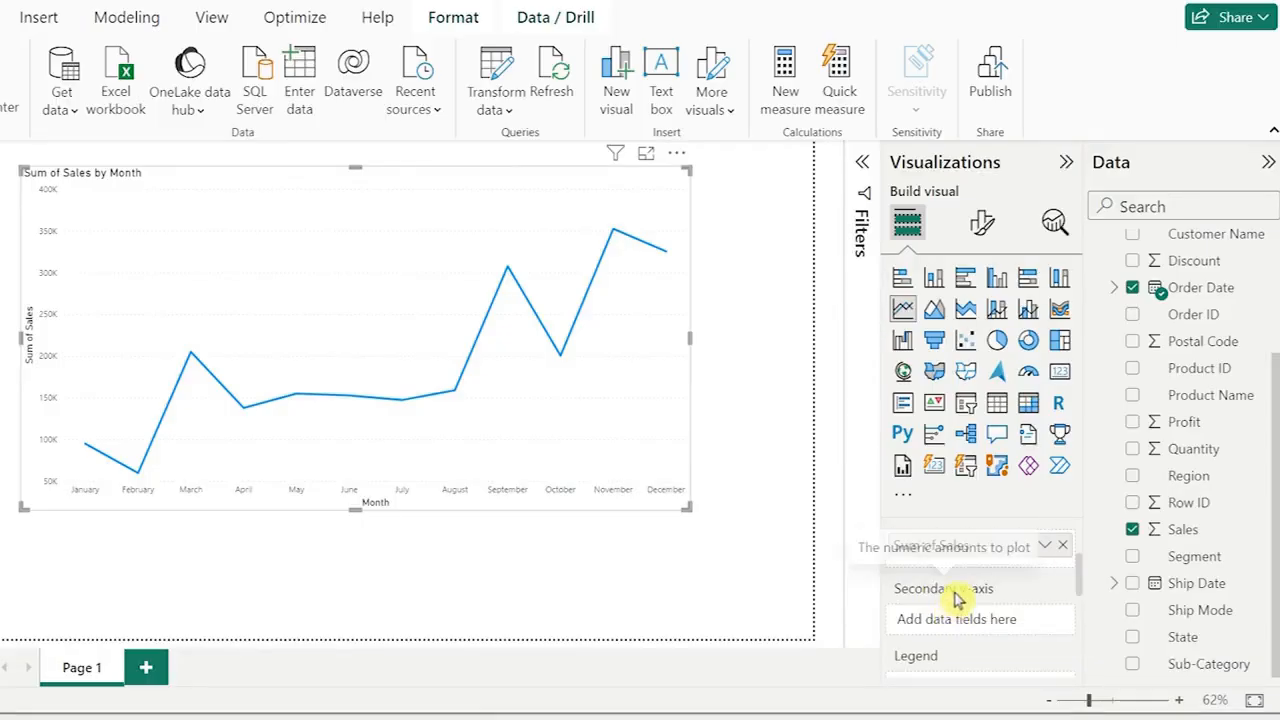
scroll(925, 595, "down", 1)
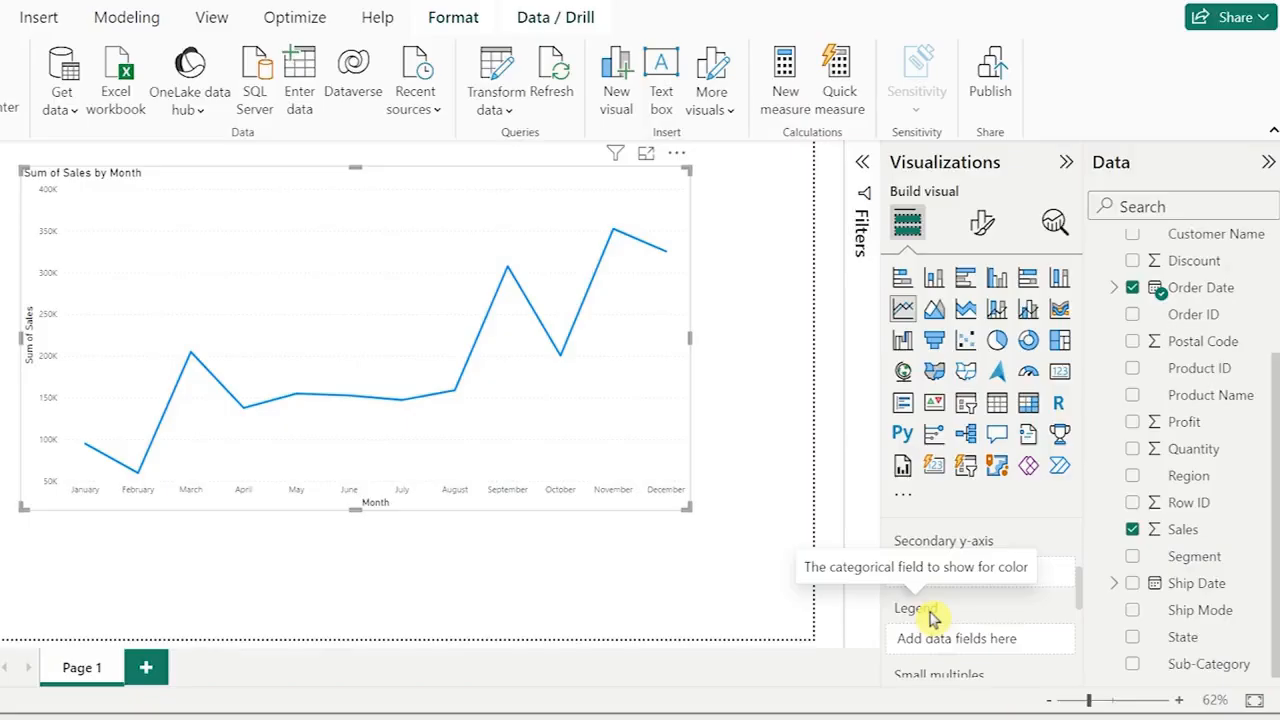
left_click_drag(1155, 476, 948, 630)
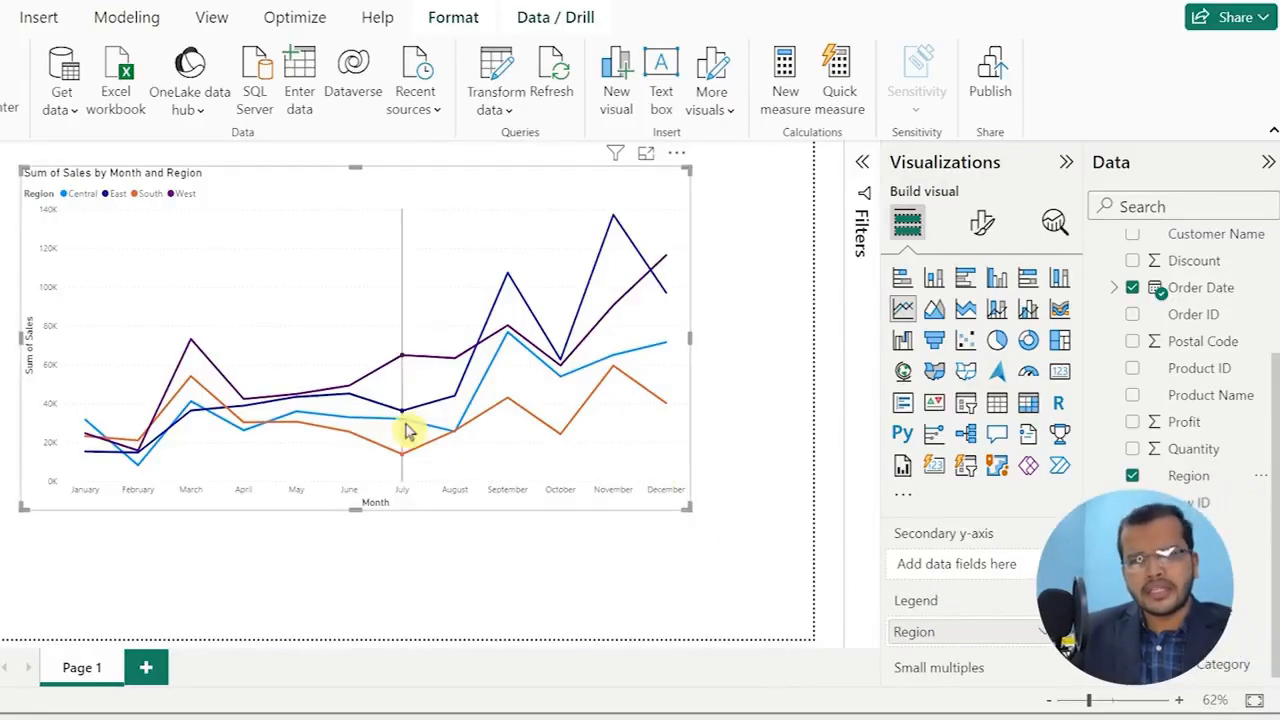
mouse_move(406, 430)
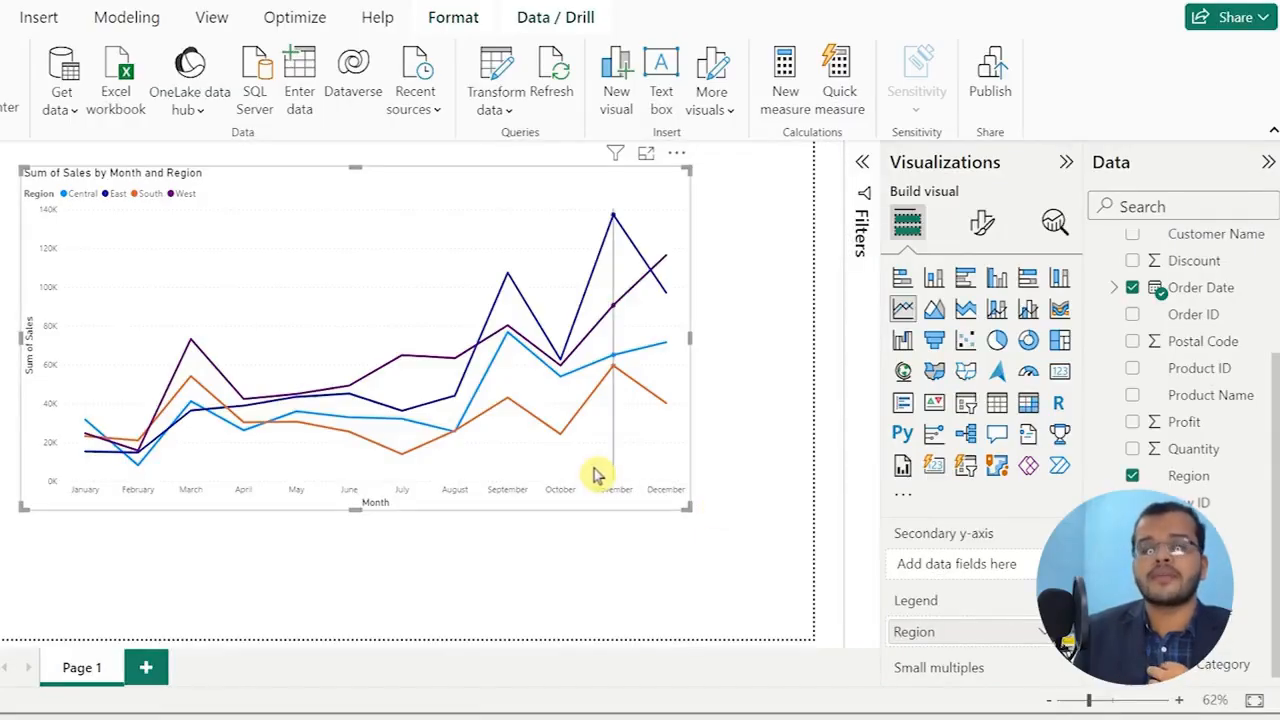
mouse_move(590, 478)
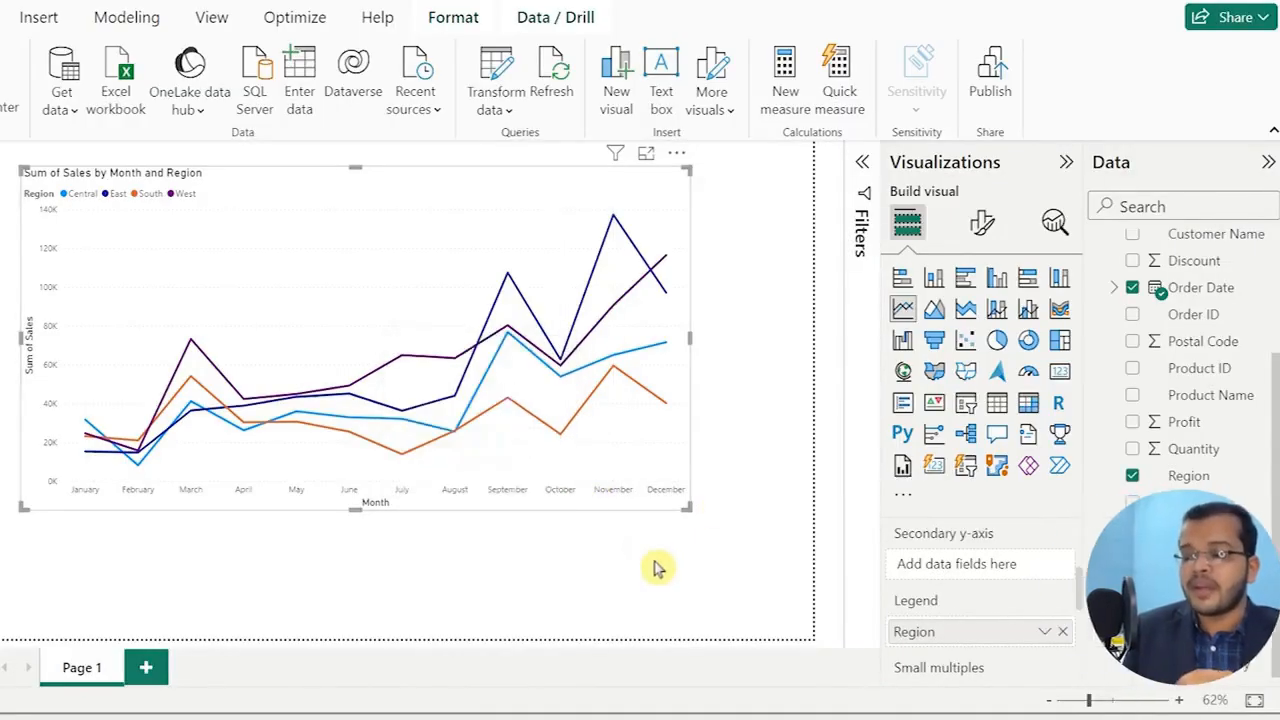
left_click(1062, 631)
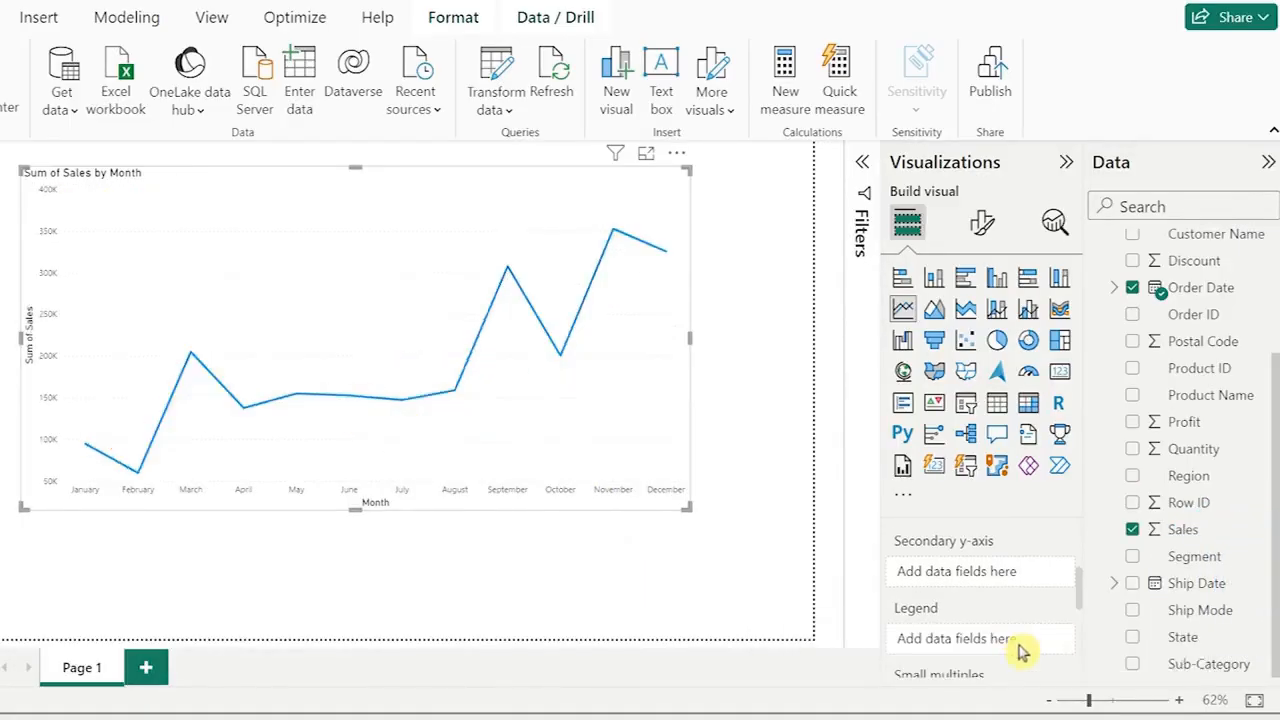
Assign the Profit field to the line chart's secondary Y-axis.
scroll(1018, 655, "up", 1)
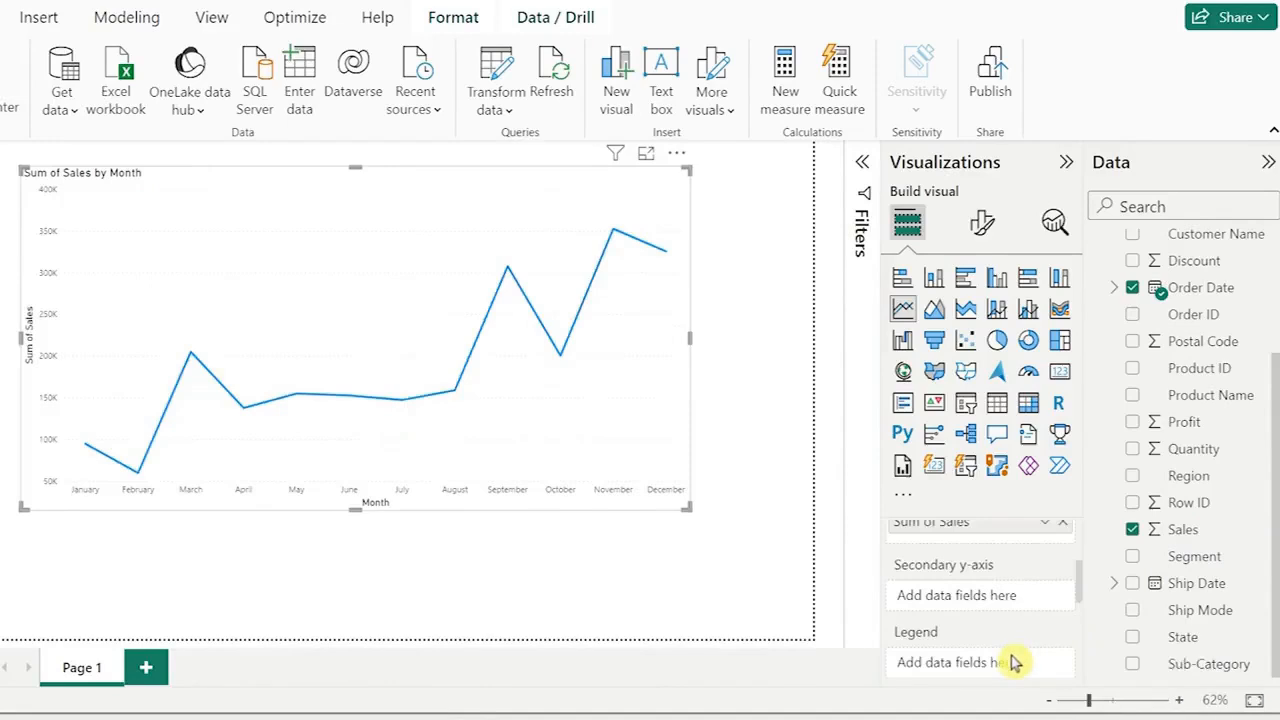
left_click_drag(1160, 425, 980, 606)
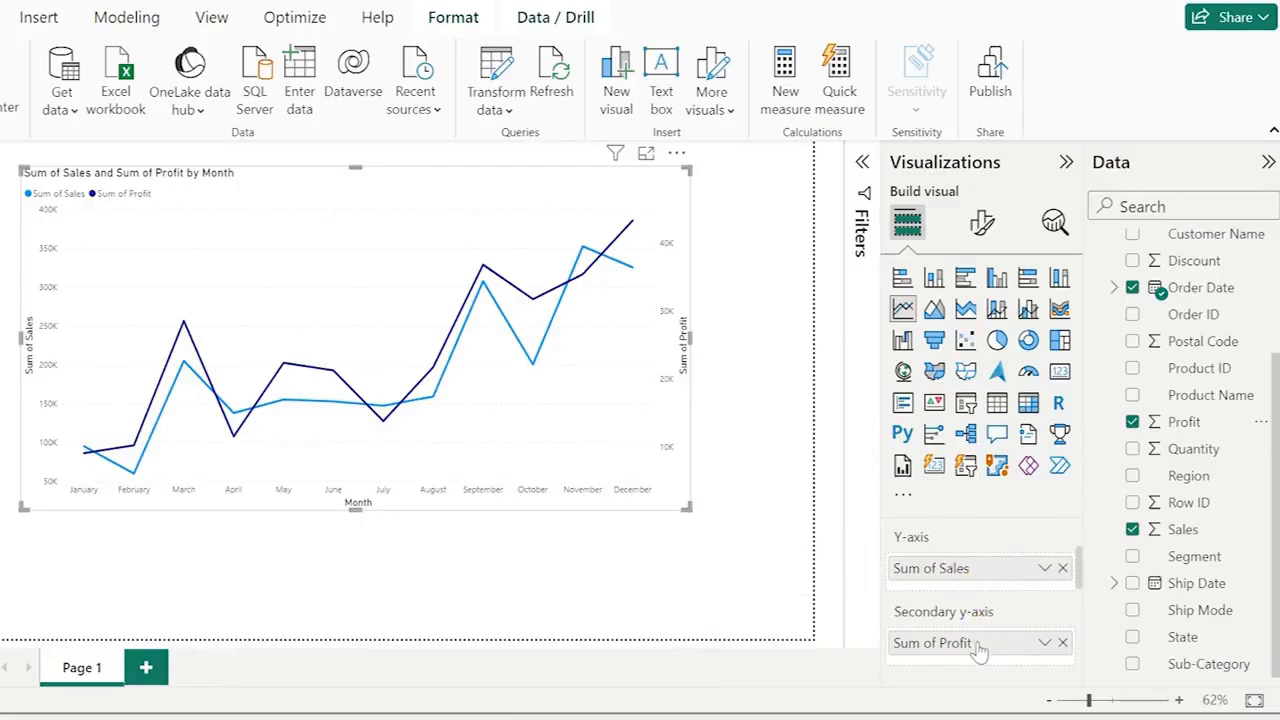
Try to add Region to the legend while Profit is on the secondary Y-axis.
scroll(985, 630, "down", 2)
left_click_drag(1190, 477, 985, 651)
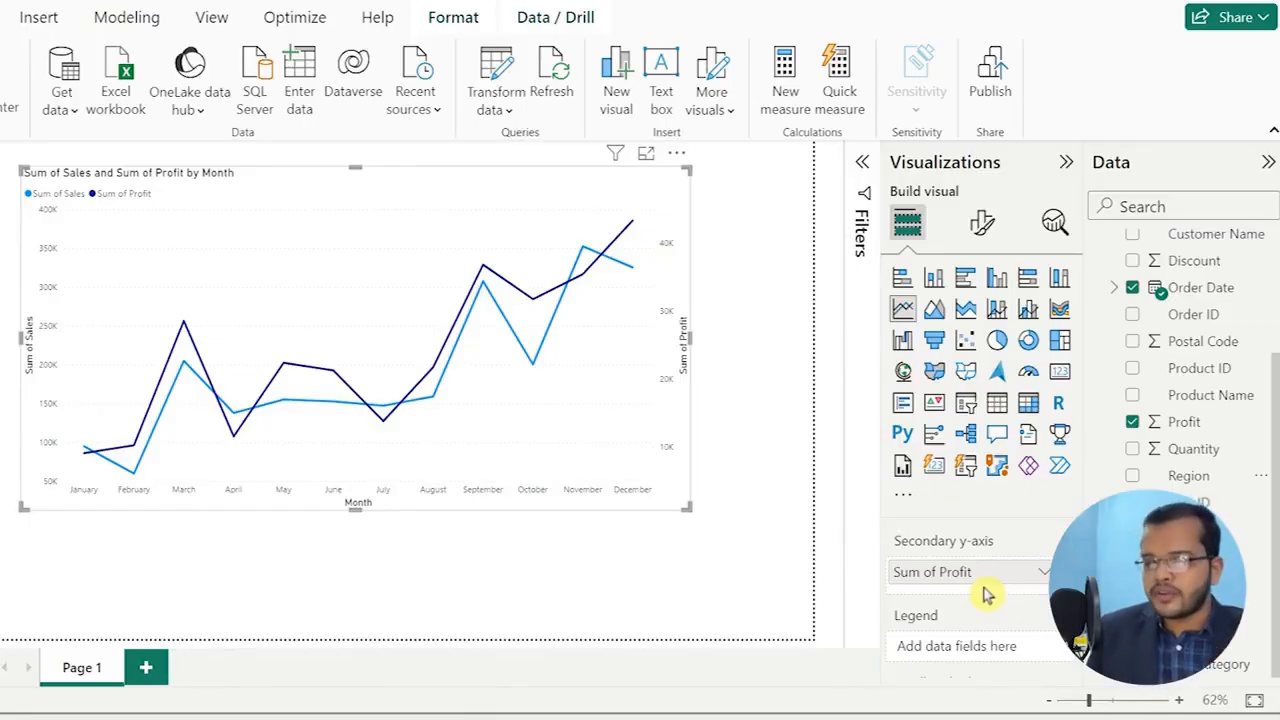
scroll(985, 595, "up", 1)
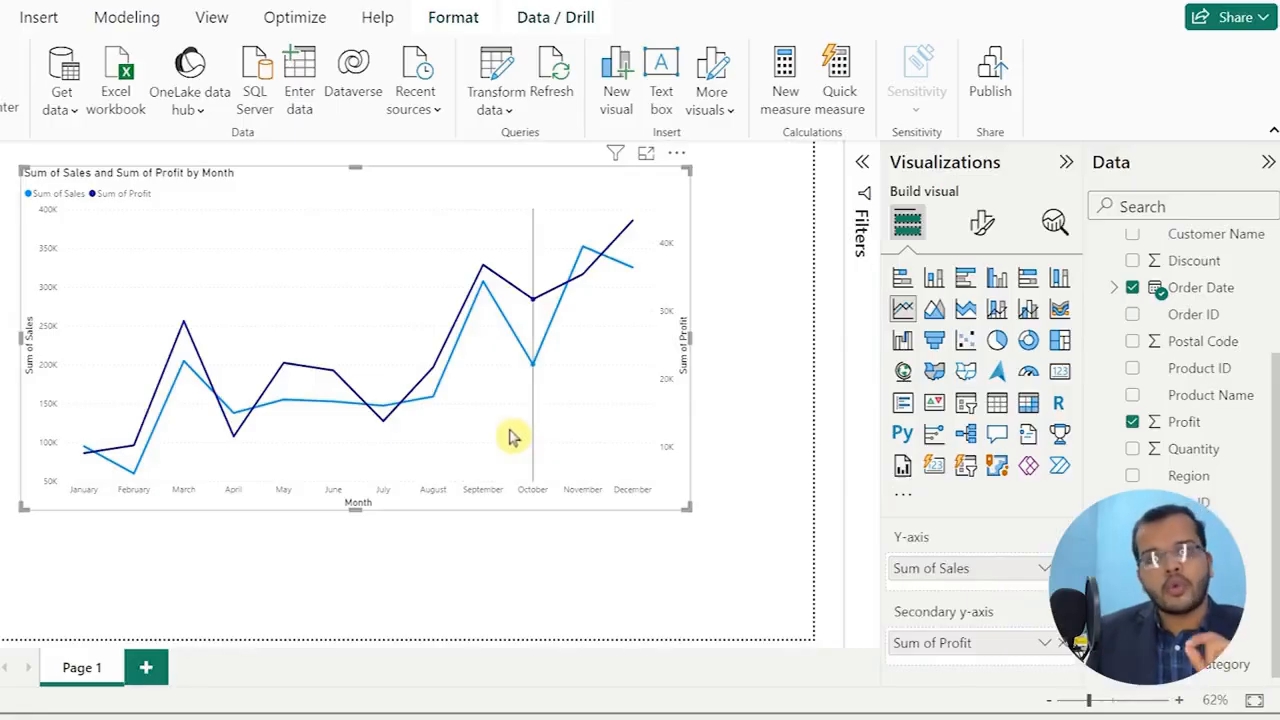
mouse_move(509, 436)
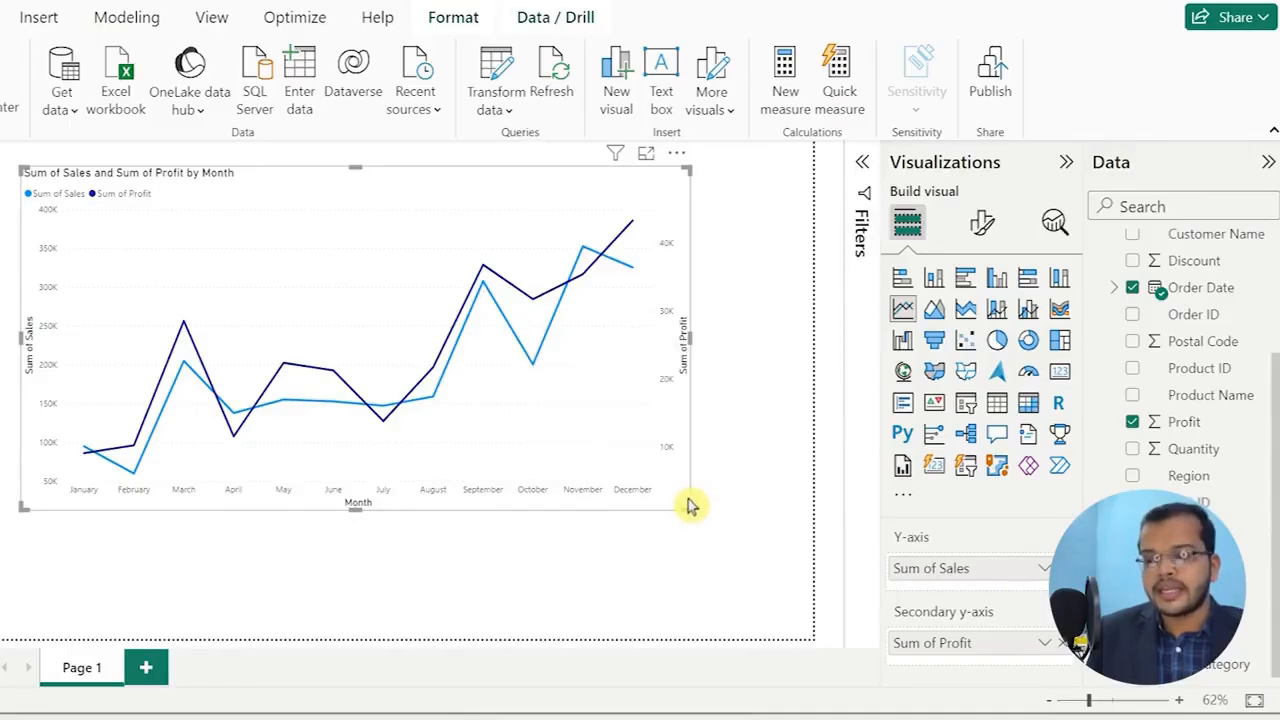
Enlarge the sales and profit line chart slightly and shift it a little left and down on the page.
left_click_drag(690, 505, 742, 520)
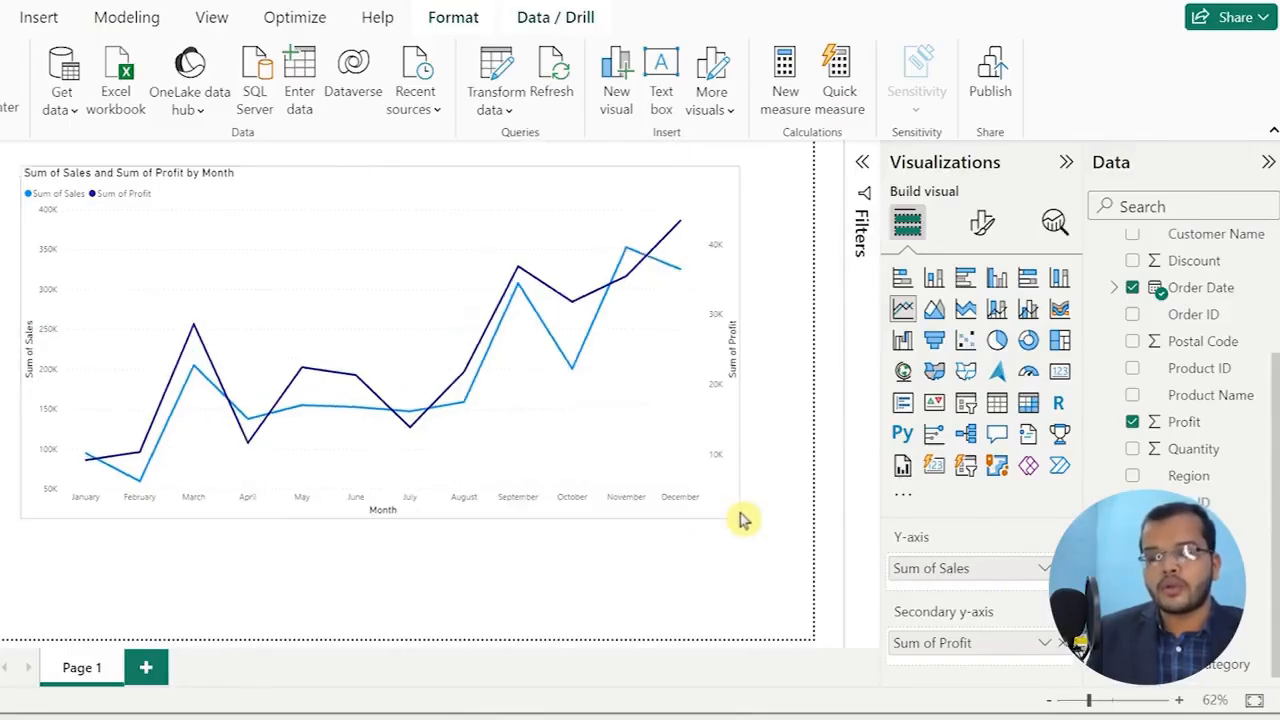
left_click_drag(405, 312, 372, 318)
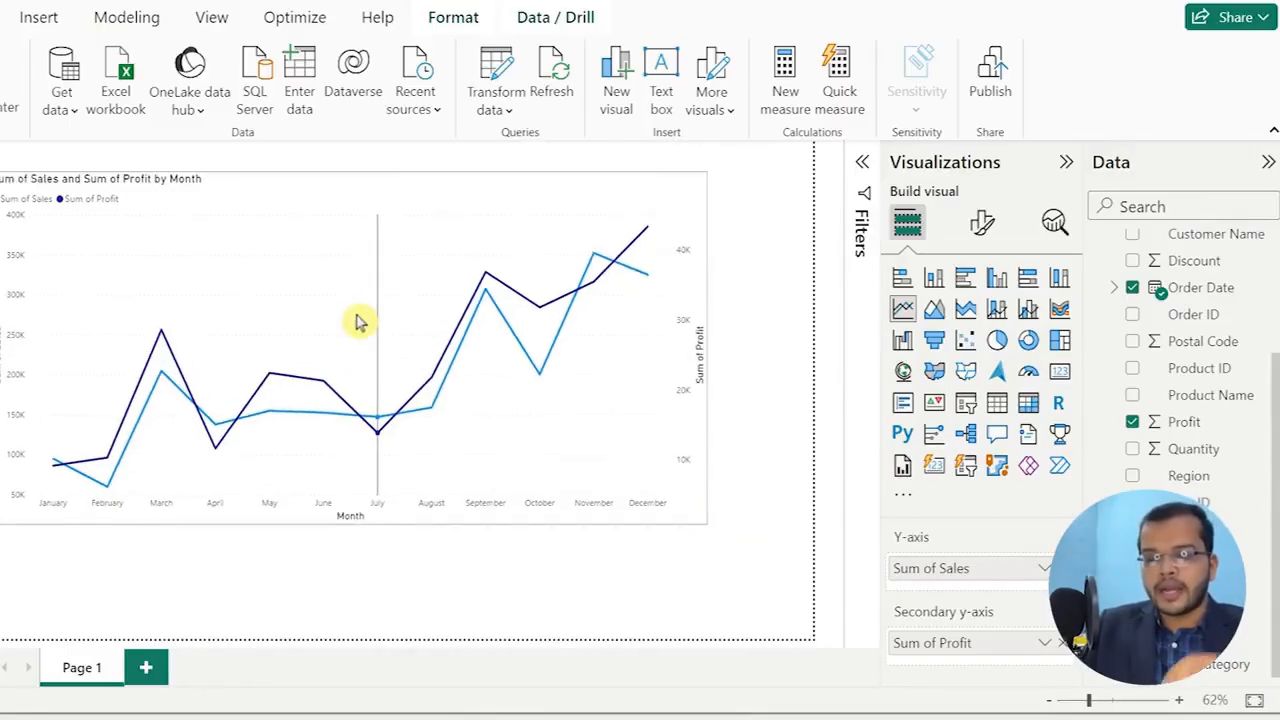
Format the chart's X-axis values in Segoe UI Bold, size 12, with black text.
left_click(983, 224)
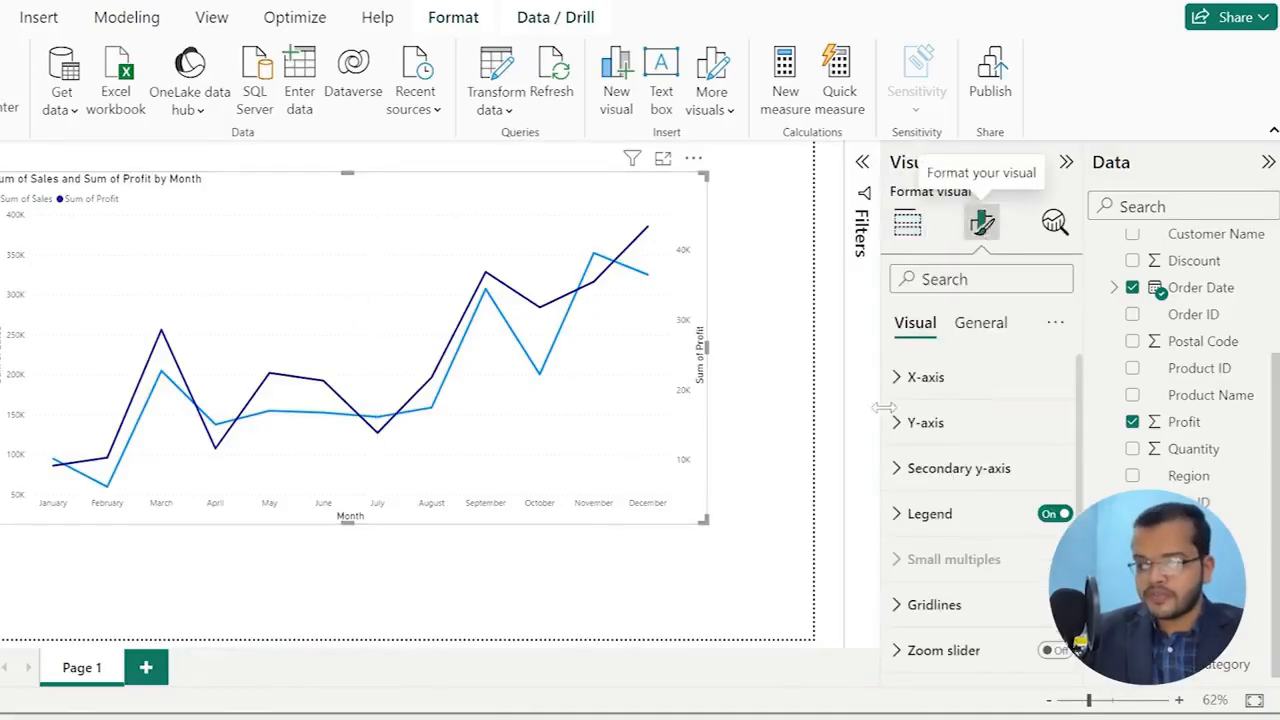
left_click(897, 378)
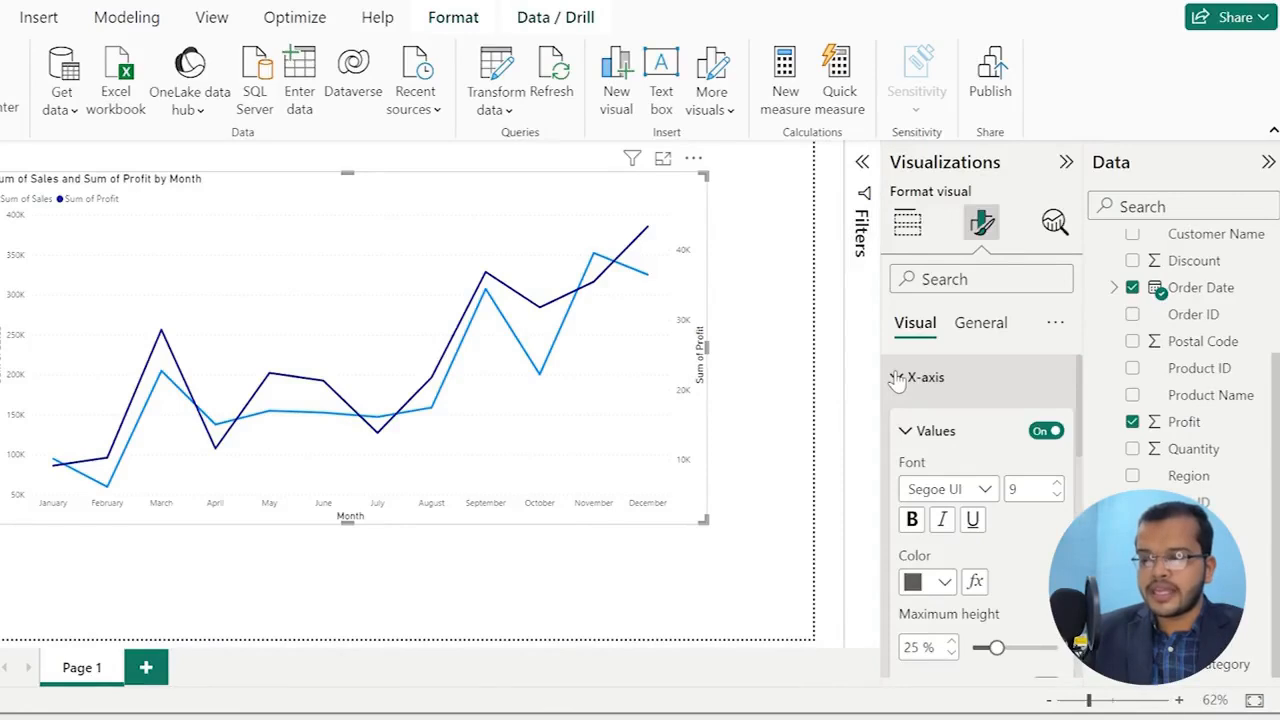
scroll(897, 378, "down", 1)
left_click(985, 441)
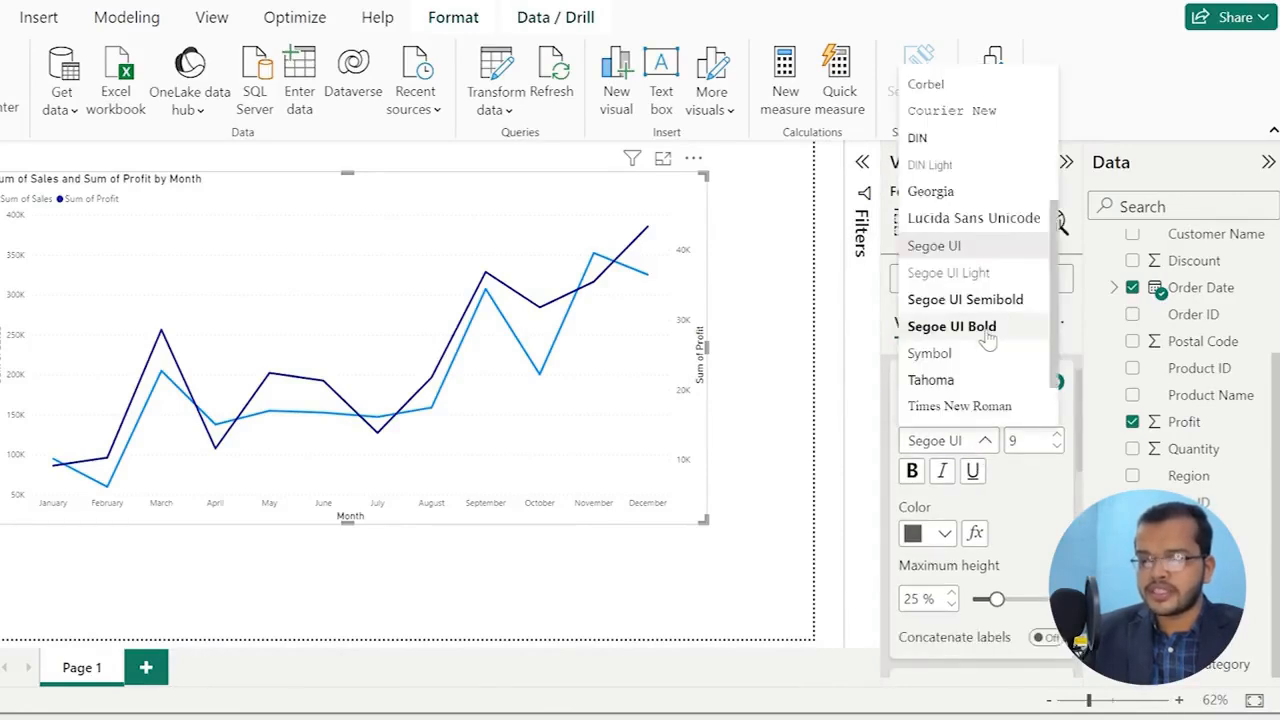
left_click(951, 327)
left_click(1055, 437)
left_click(1055, 437)
left_click(1055, 437)
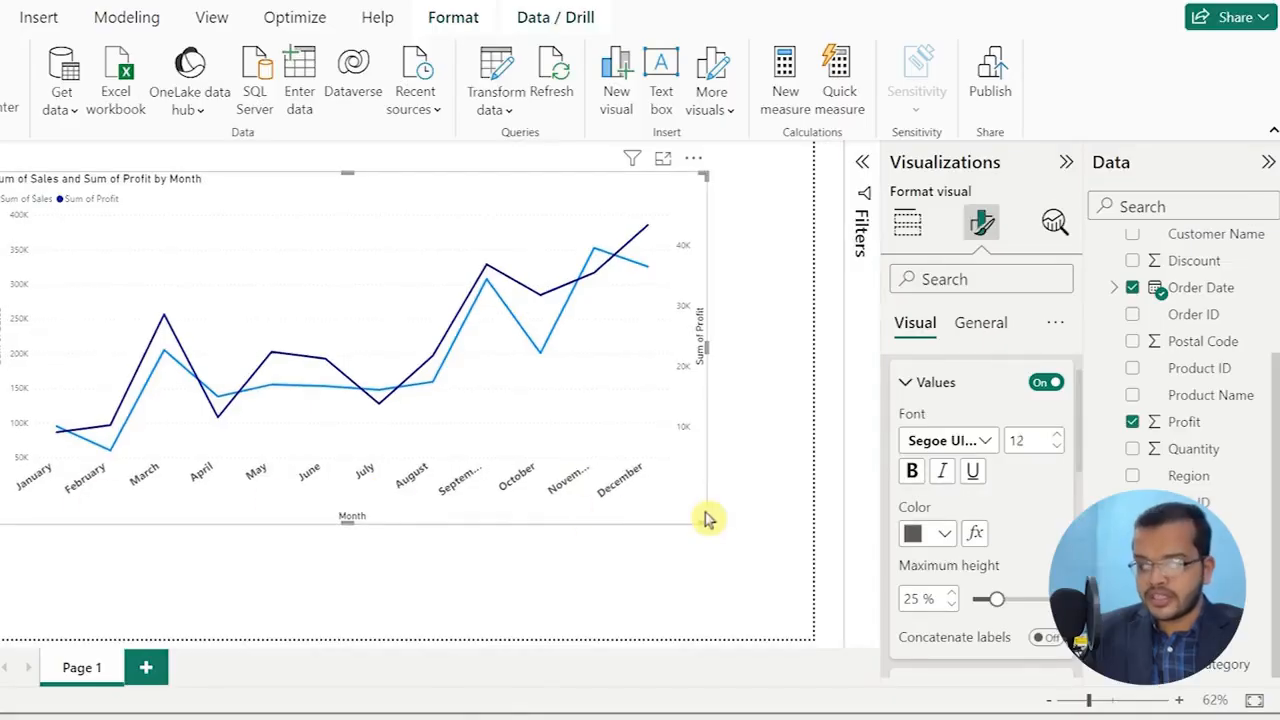
left_click(928, 533)
left_click(955, 440)
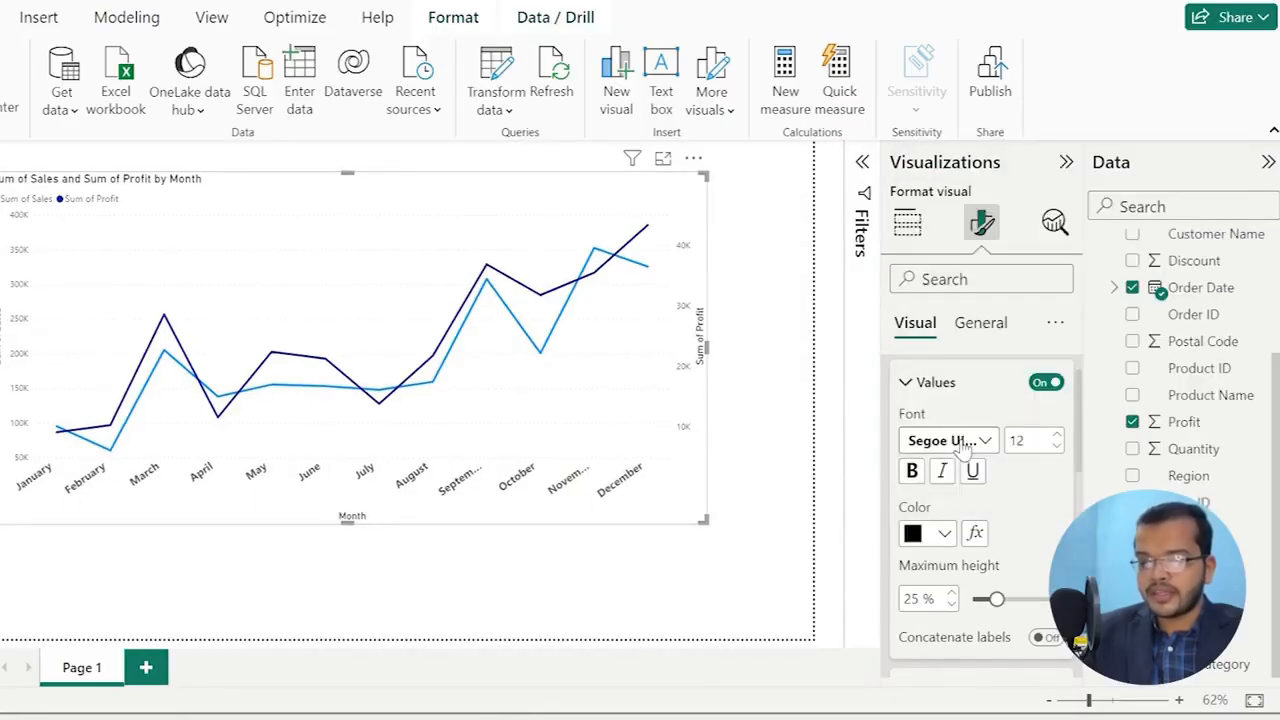
scroll(912, 420, "up", 1)
left_click(912, 420)
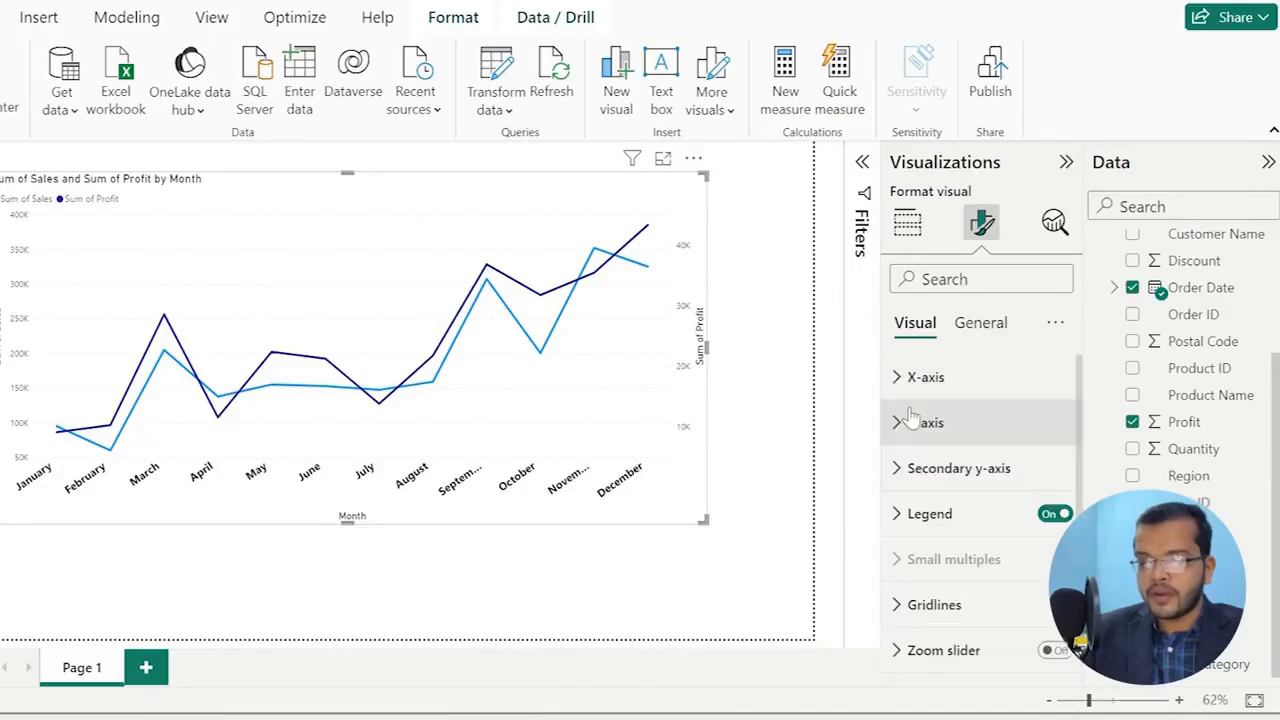
Format the primary Y-axis values in Segoe UI Bold, size 12, with black text.
left_click(912, 422)
scroll(908, 440, "down", 3)
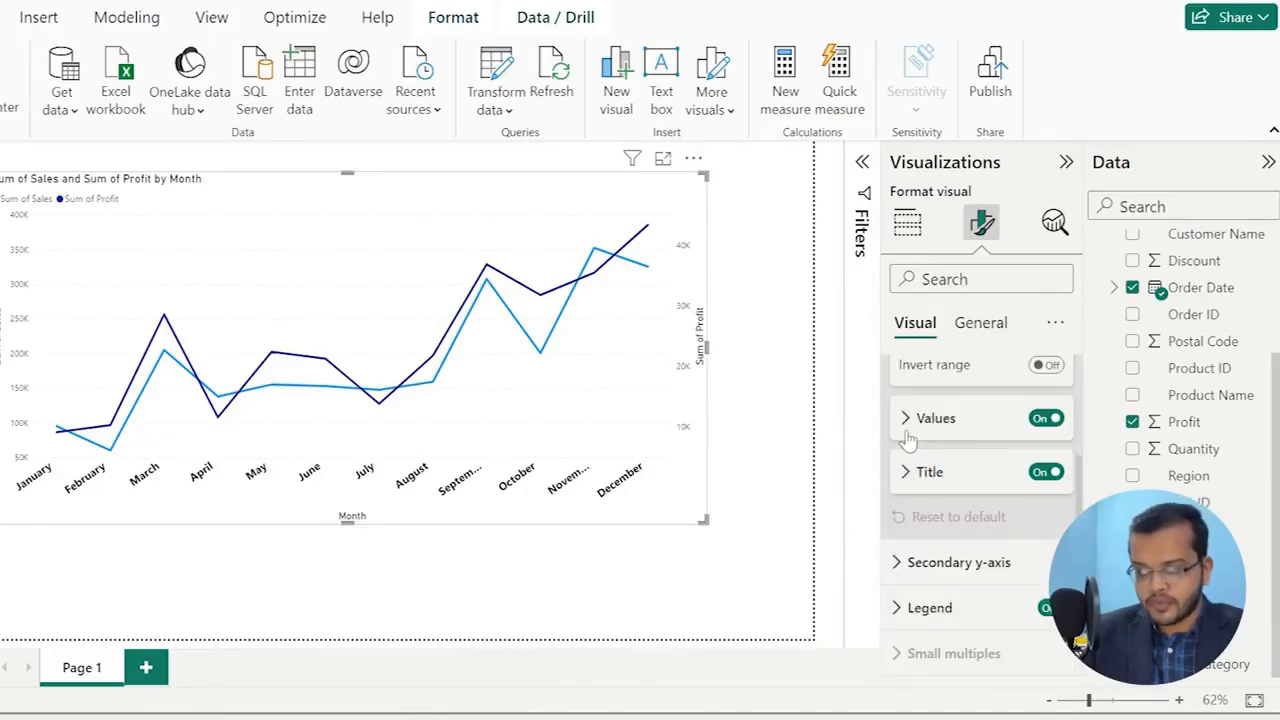
left_click(908, 432)
left_click(950, 476)
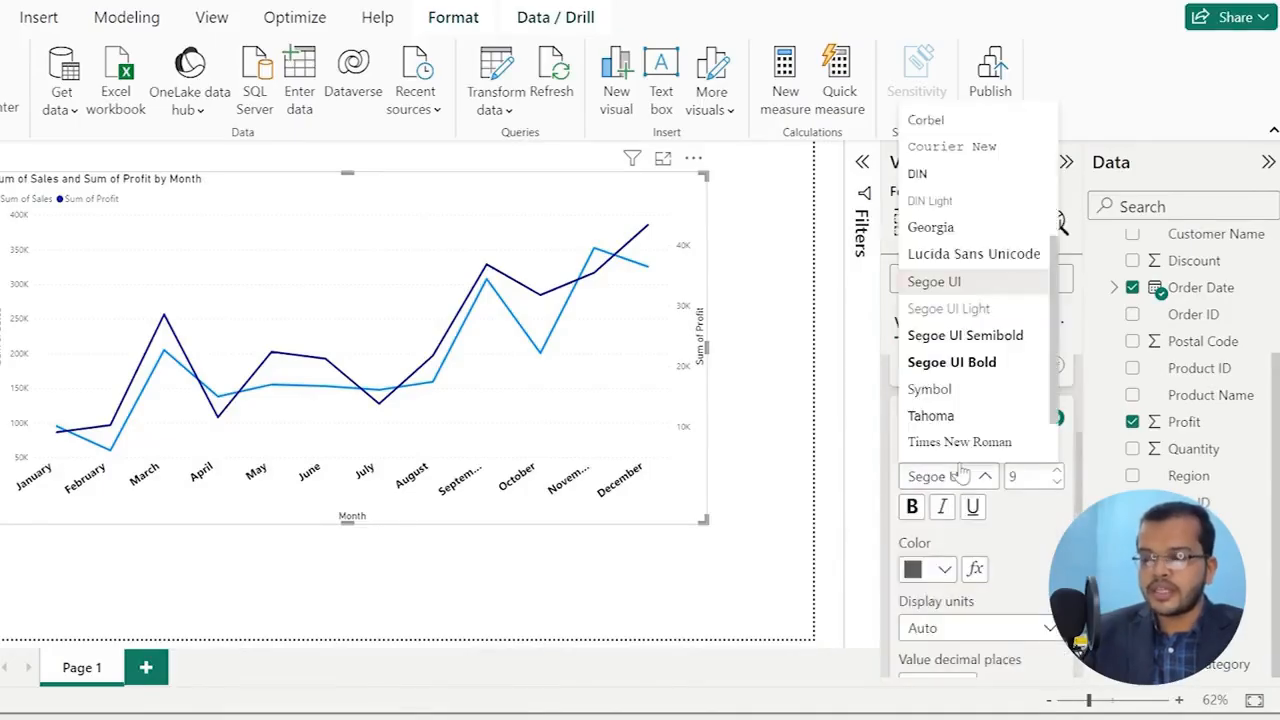
left_click(952, 364)
left_click(1058, 472)
left_click(1058, 472)
left_click(1058, 472)
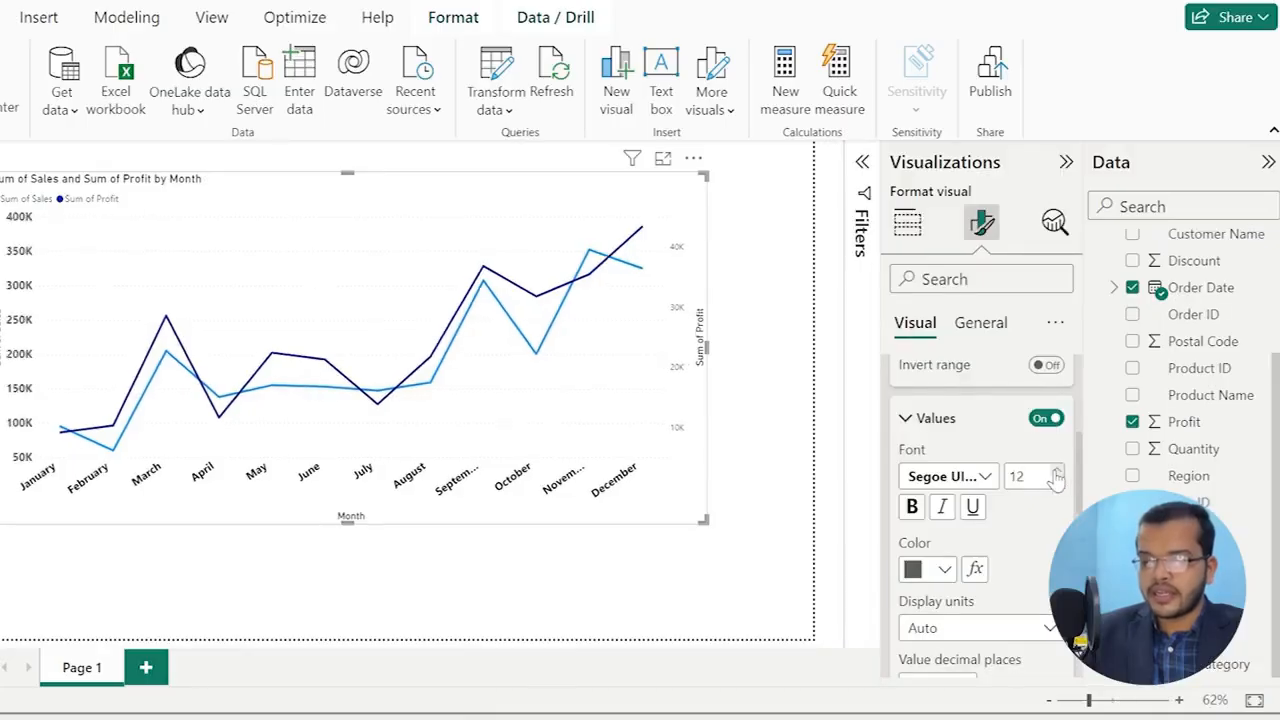
left_click(944, 569)
left_click(923, 470)
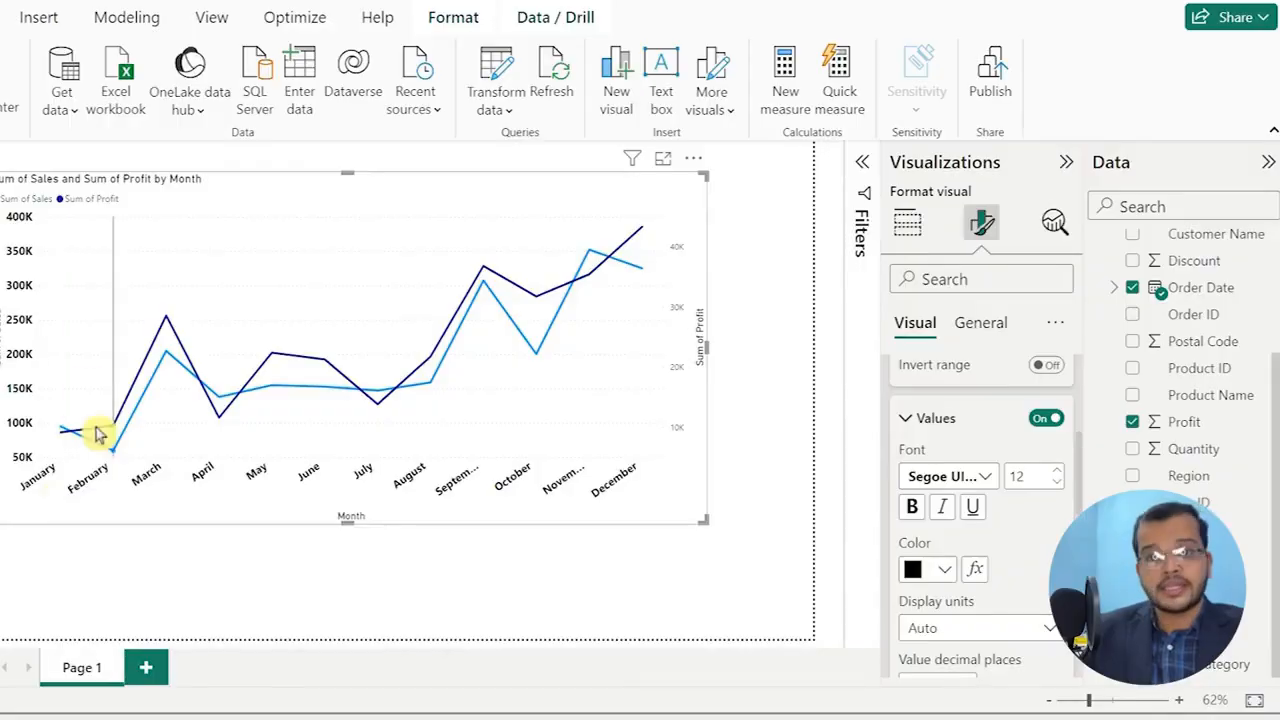
Review the display unit options for the primary Y-axis values without changing them.
mouse_move(97, 433)
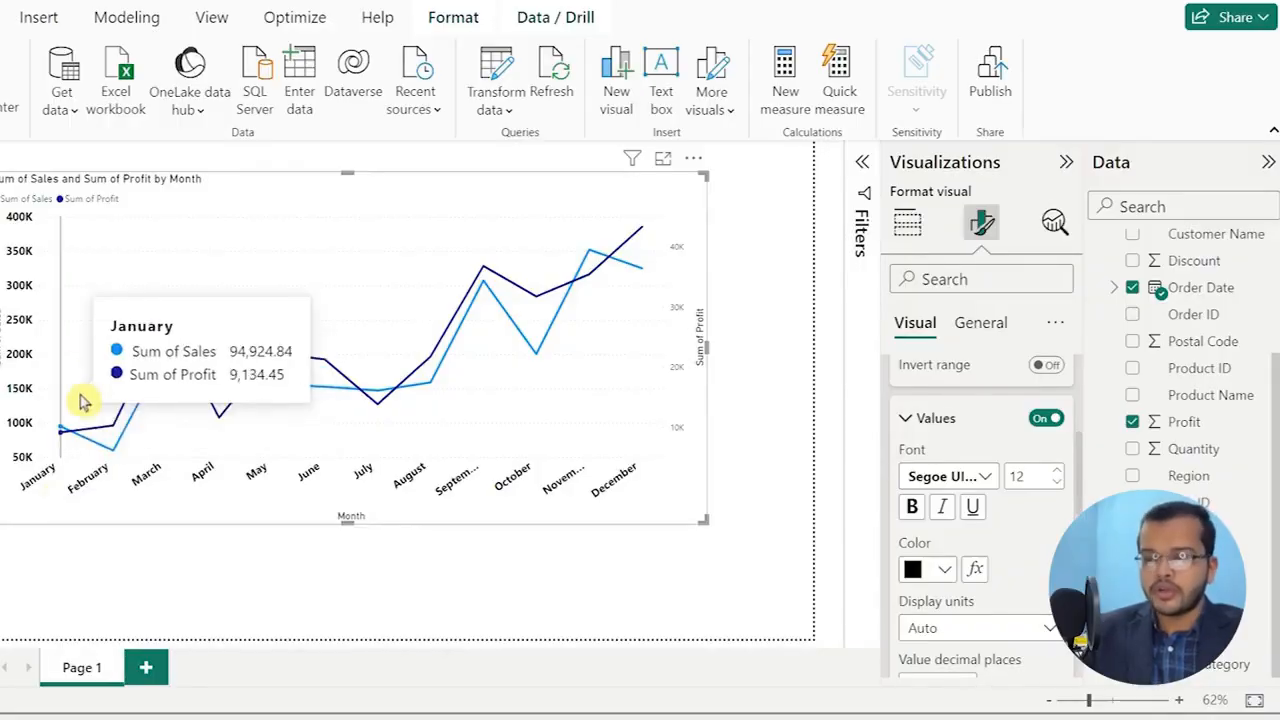
left_click(980, 630)
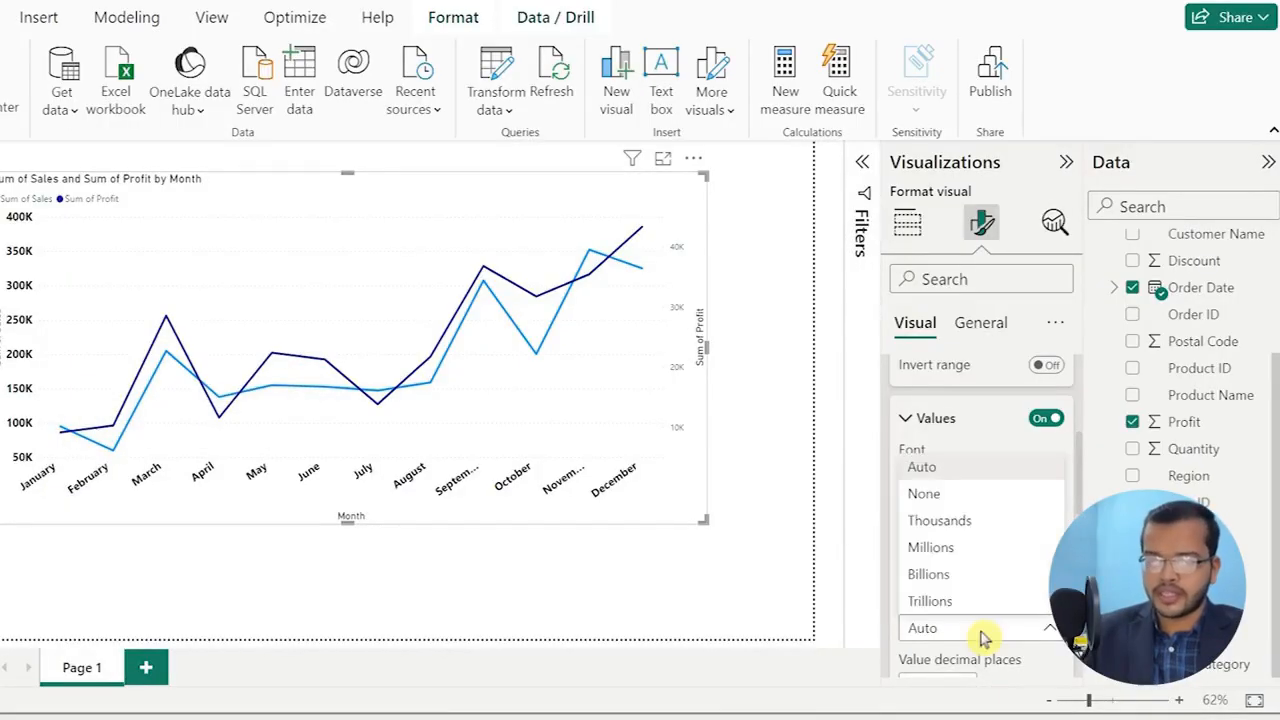
left_click(846, 571)
scroll(912, 434, "up", 3)
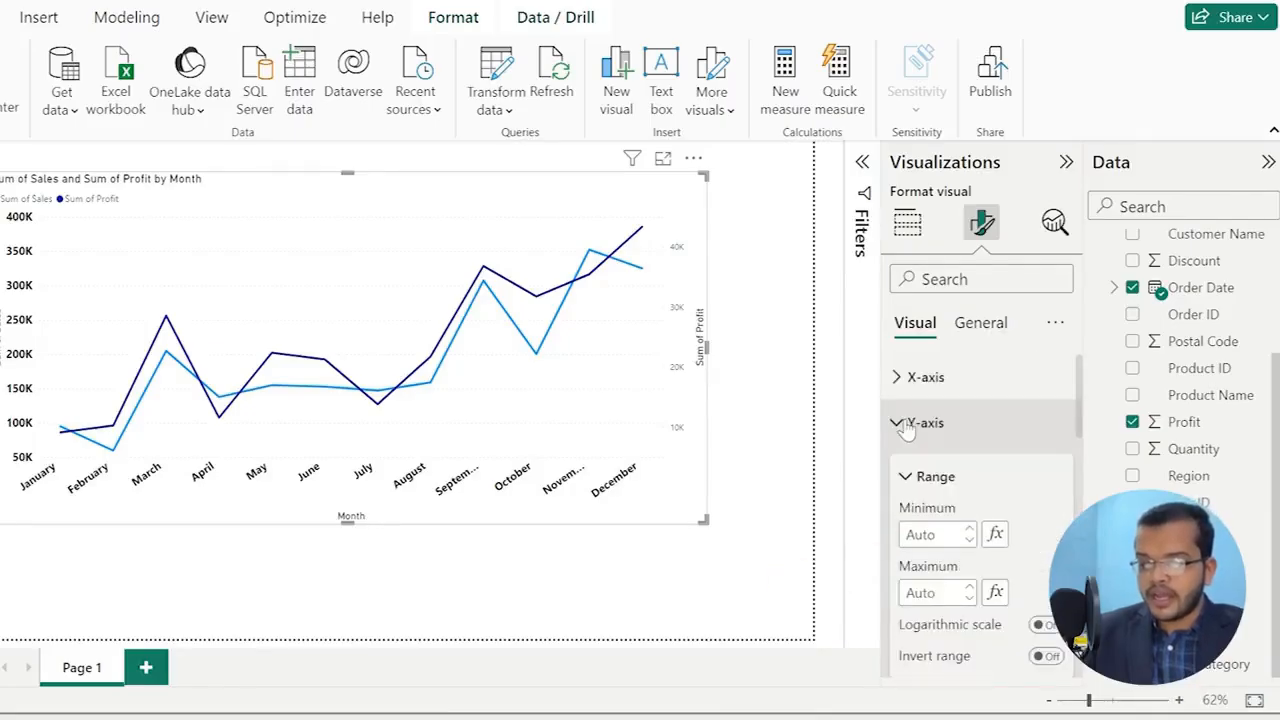
left_click(897, 424)
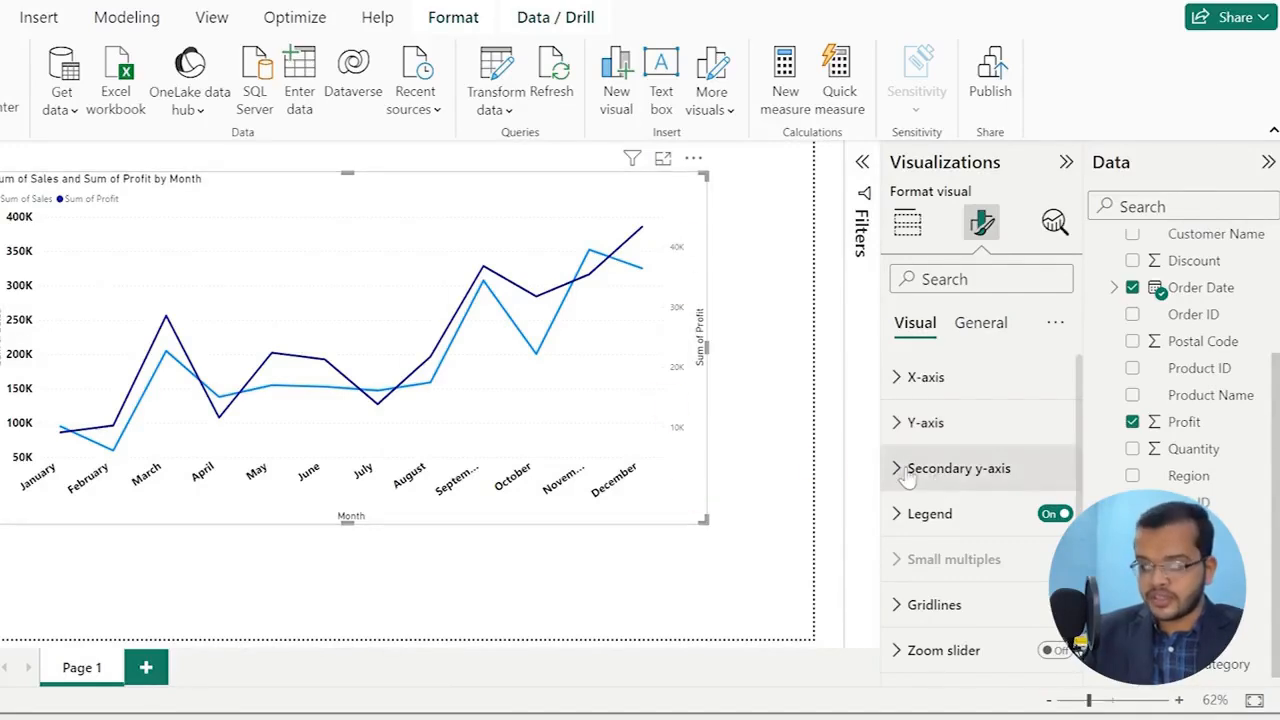
Format the secondary Y-axis values in Segoe UI Bold, size 12, black, and check their display unit options.
left_click(905, 470)
scroll(906, 495, "down", 3)
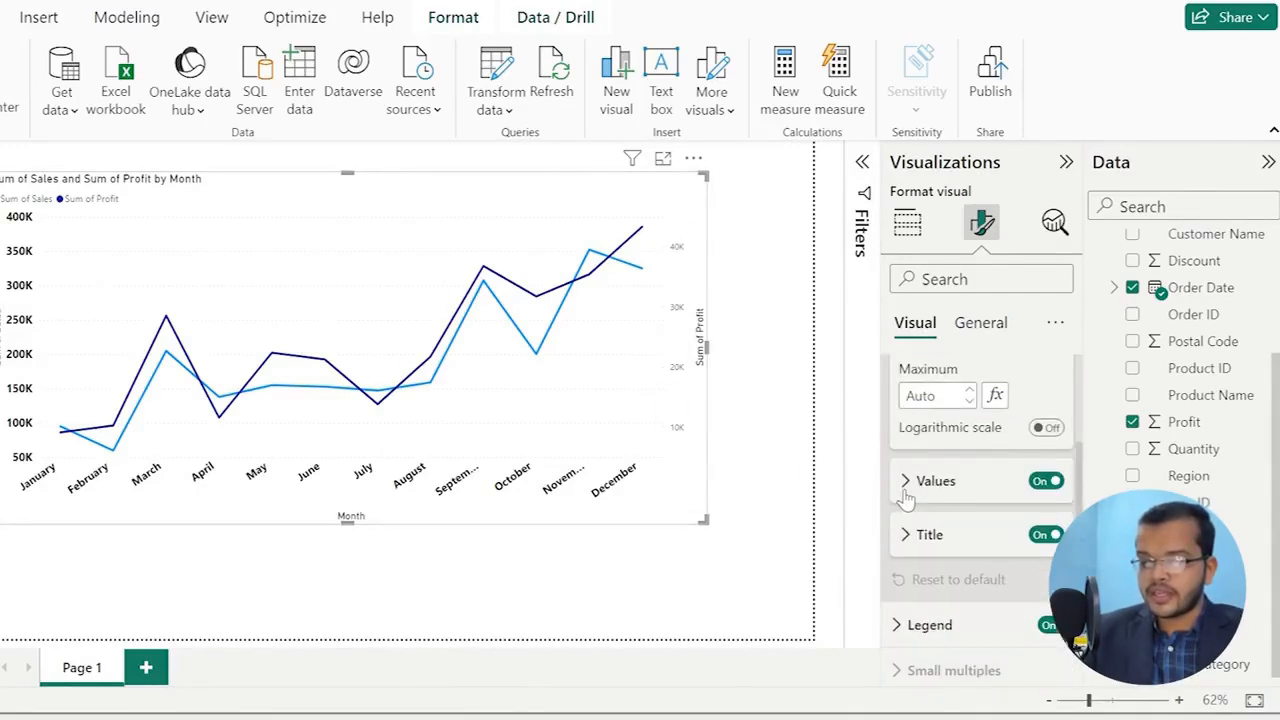
left_click(906, 482)
scroll(950, 453, "down", 2)
left_click(960, 442)
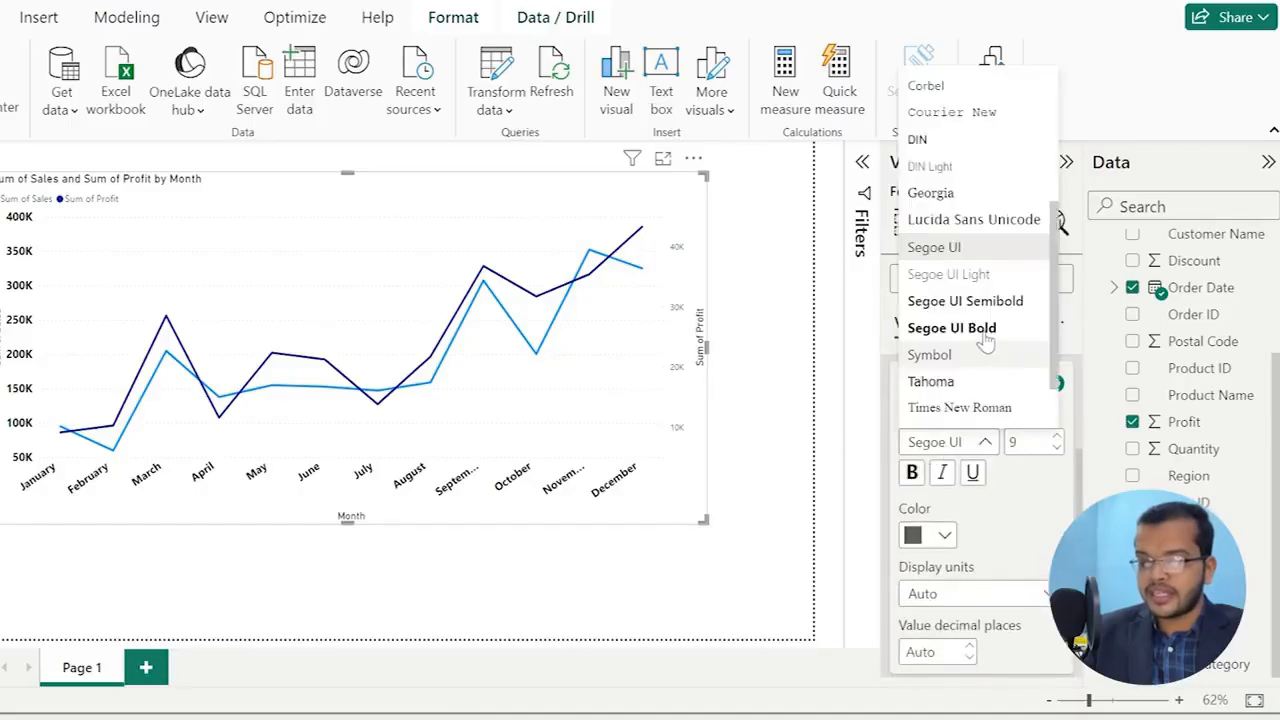
left_click(980, 329)
left_click(1059, 438)
left_click(1059, 438)
left_click(1058, 438)
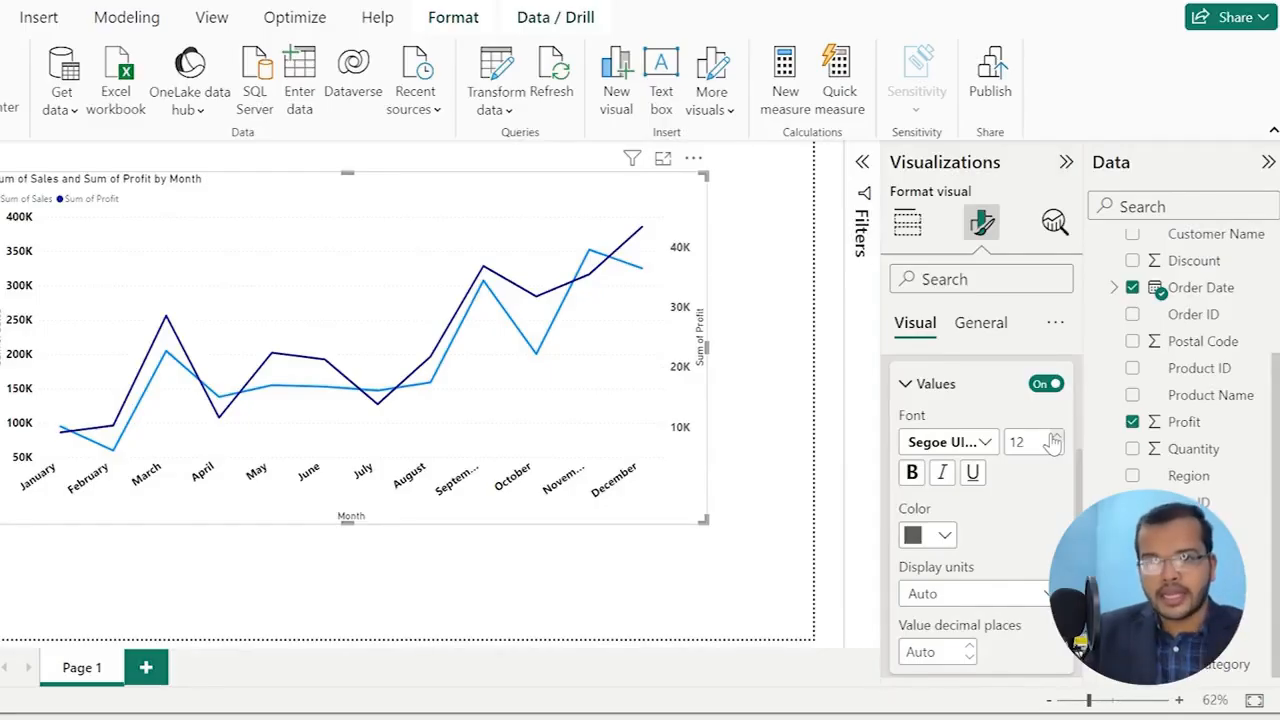
left_click(940, 541)
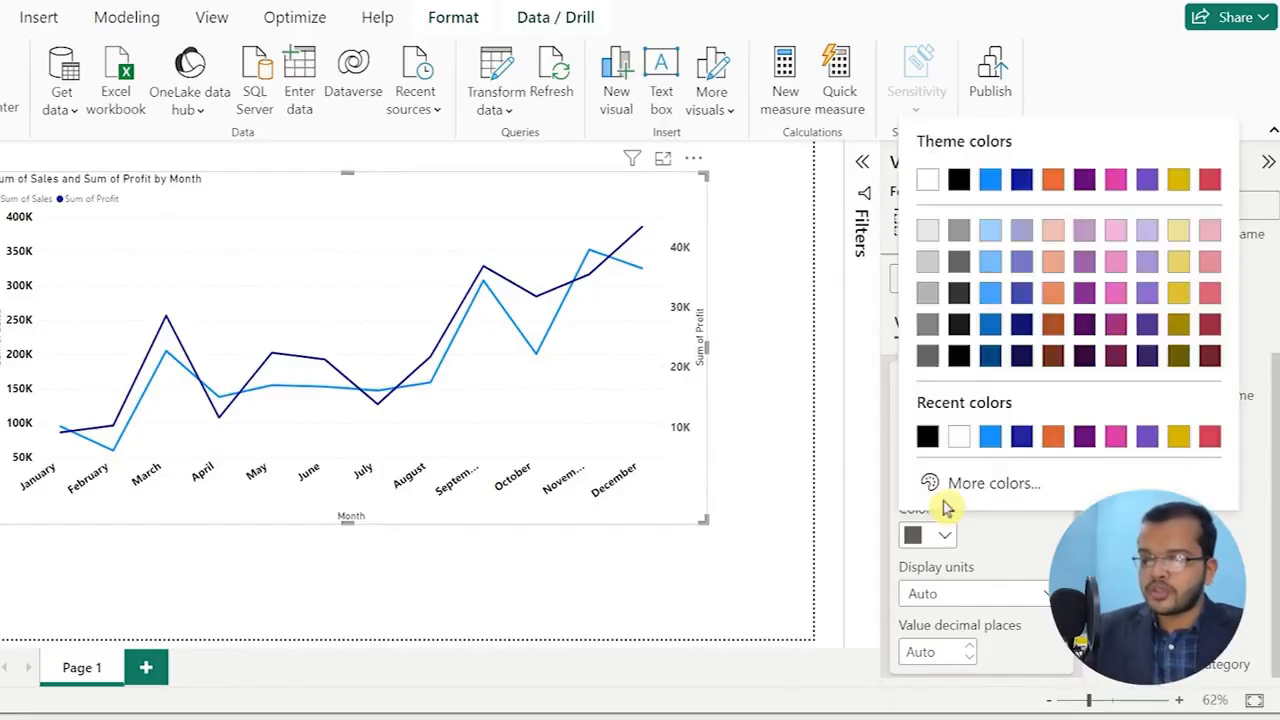
left_click(928, 438)
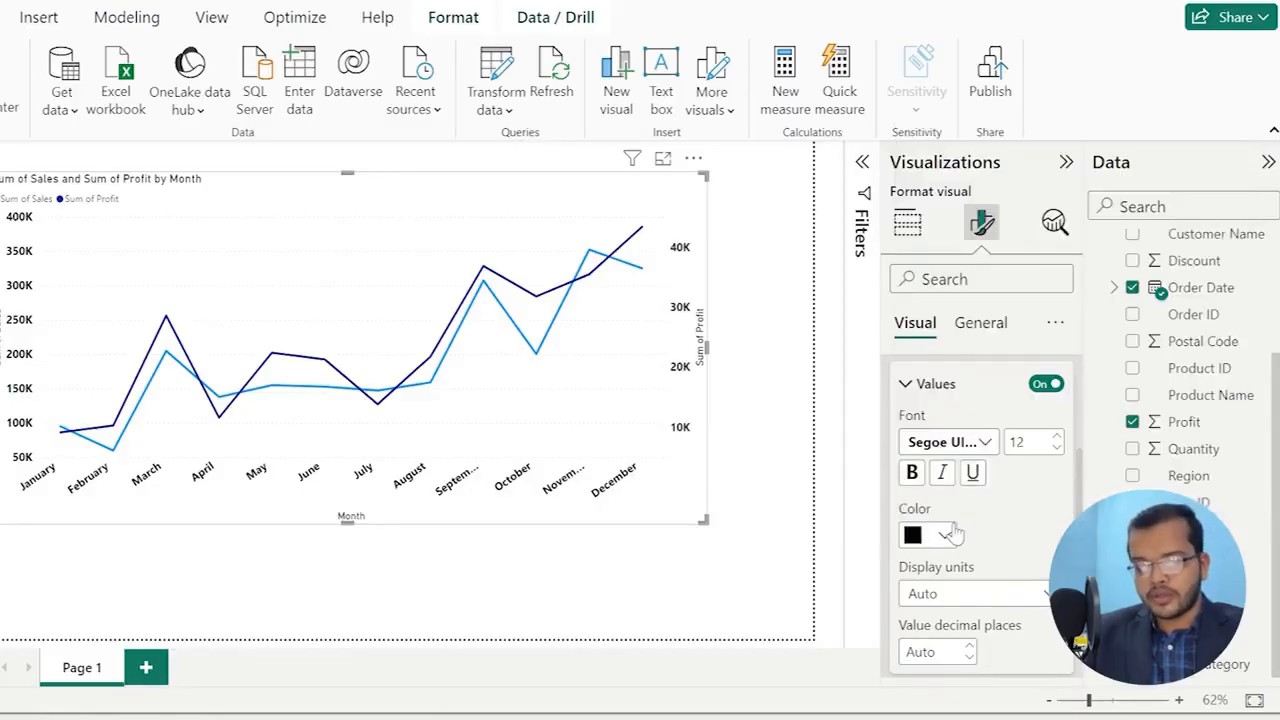
left_click(990, 596)
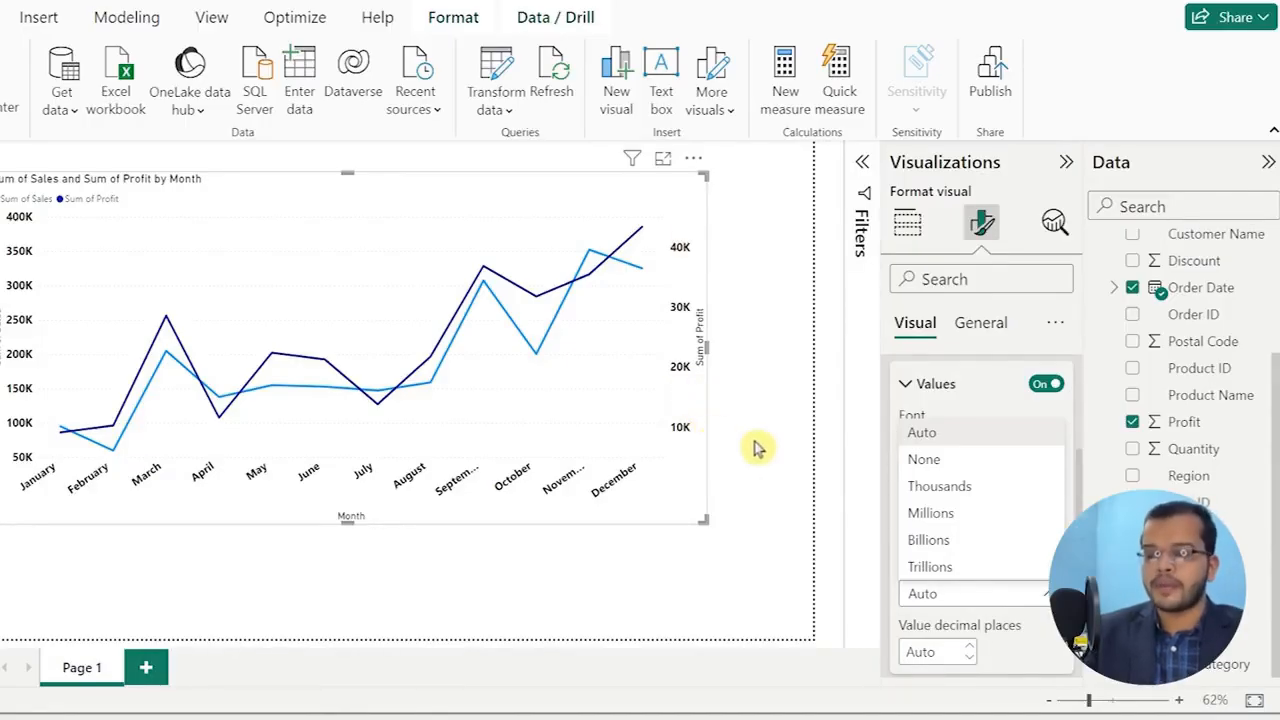
left_click(855, 457)
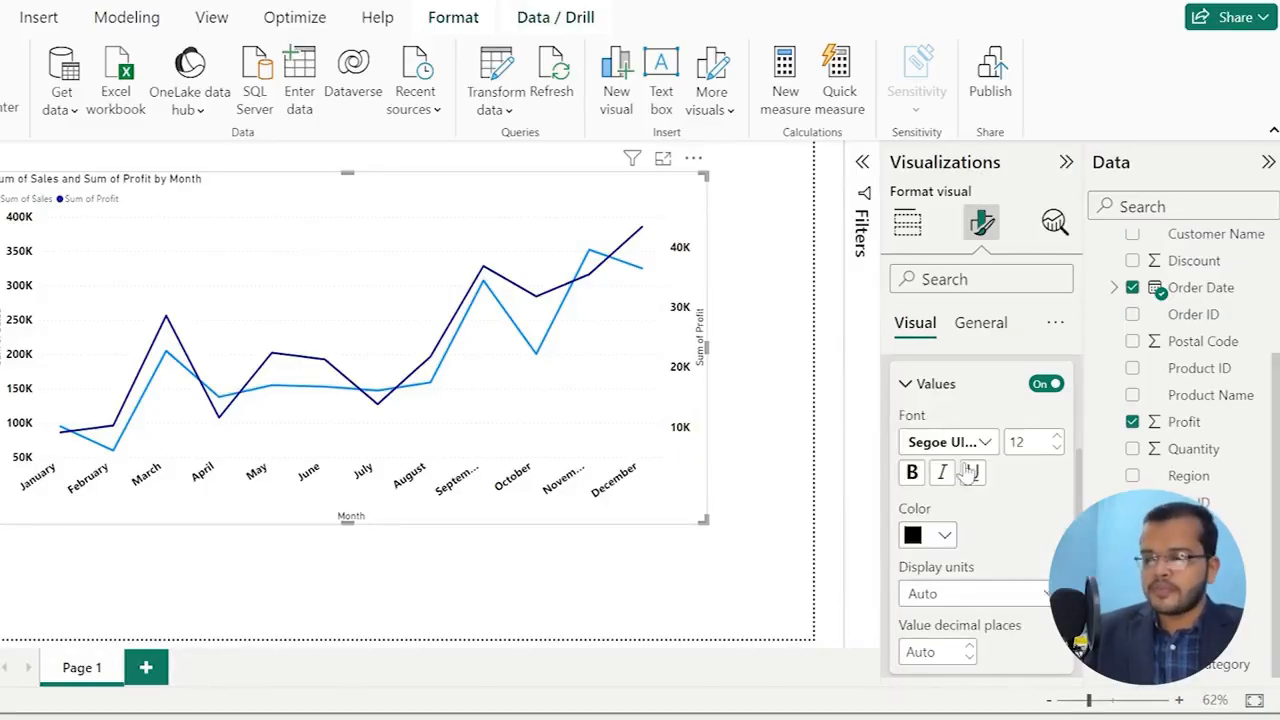
Try the chart legend in the Center right position, and return it to Top left.
scroll(960, 470, "down", 5)
scroll(922, 483, "down", 1)
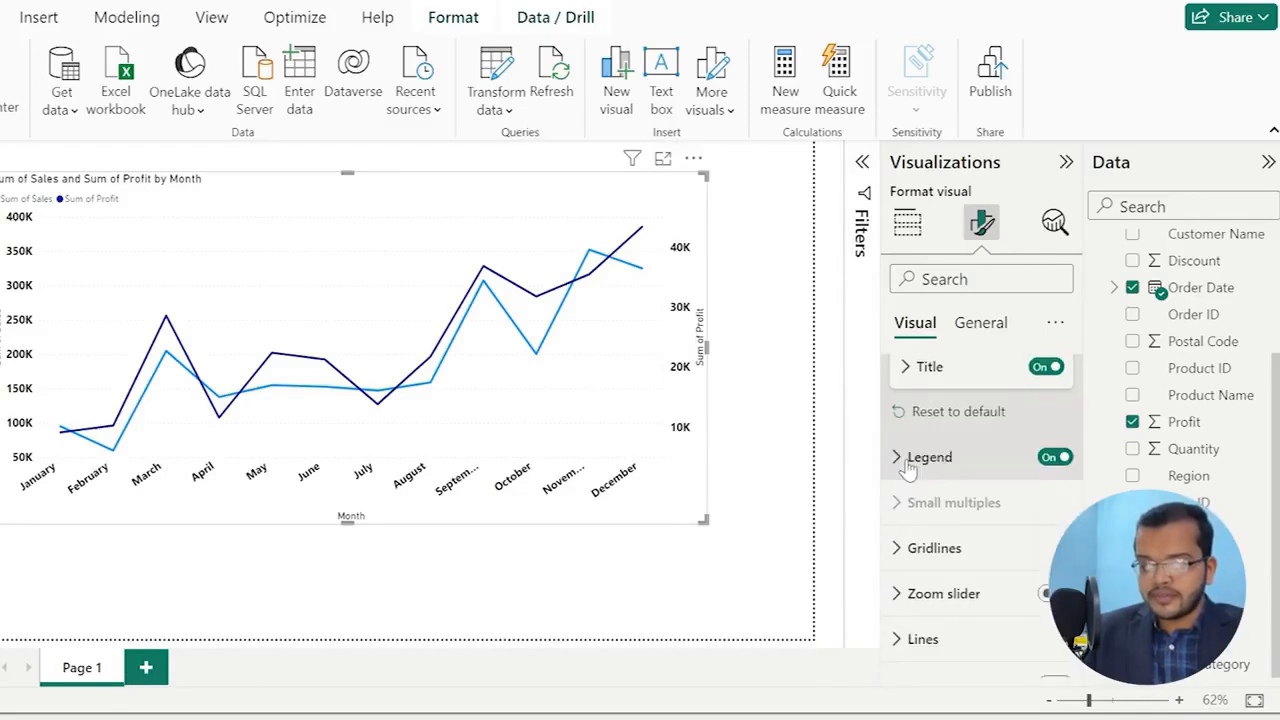
left_click(910, 460)
scroll(967, 538, "down", 2)
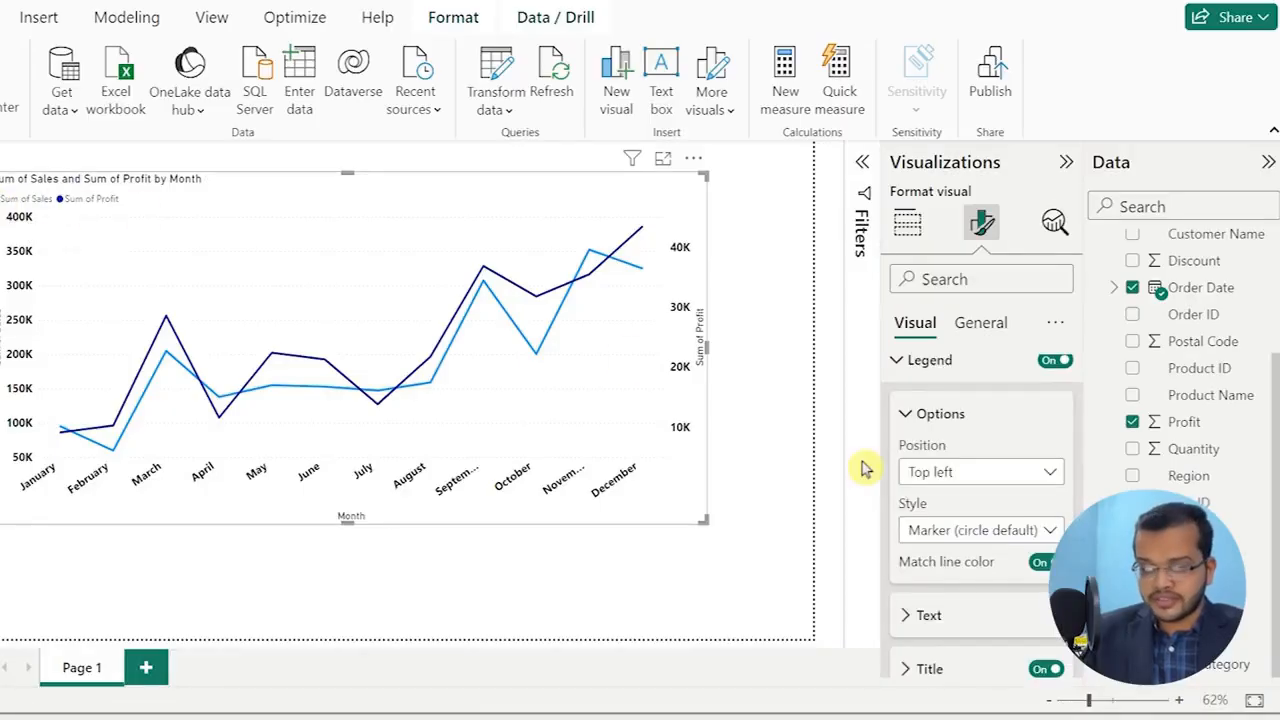
left_click(926, 476)
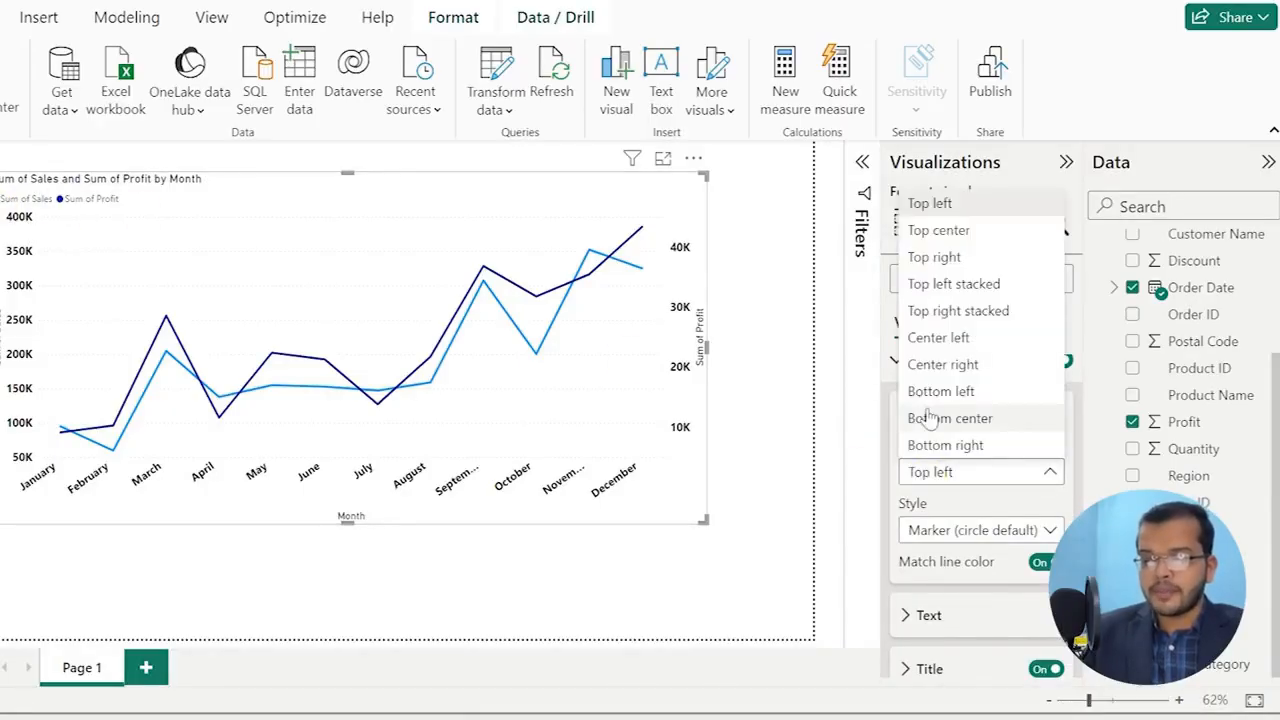
left_click(930, 366)
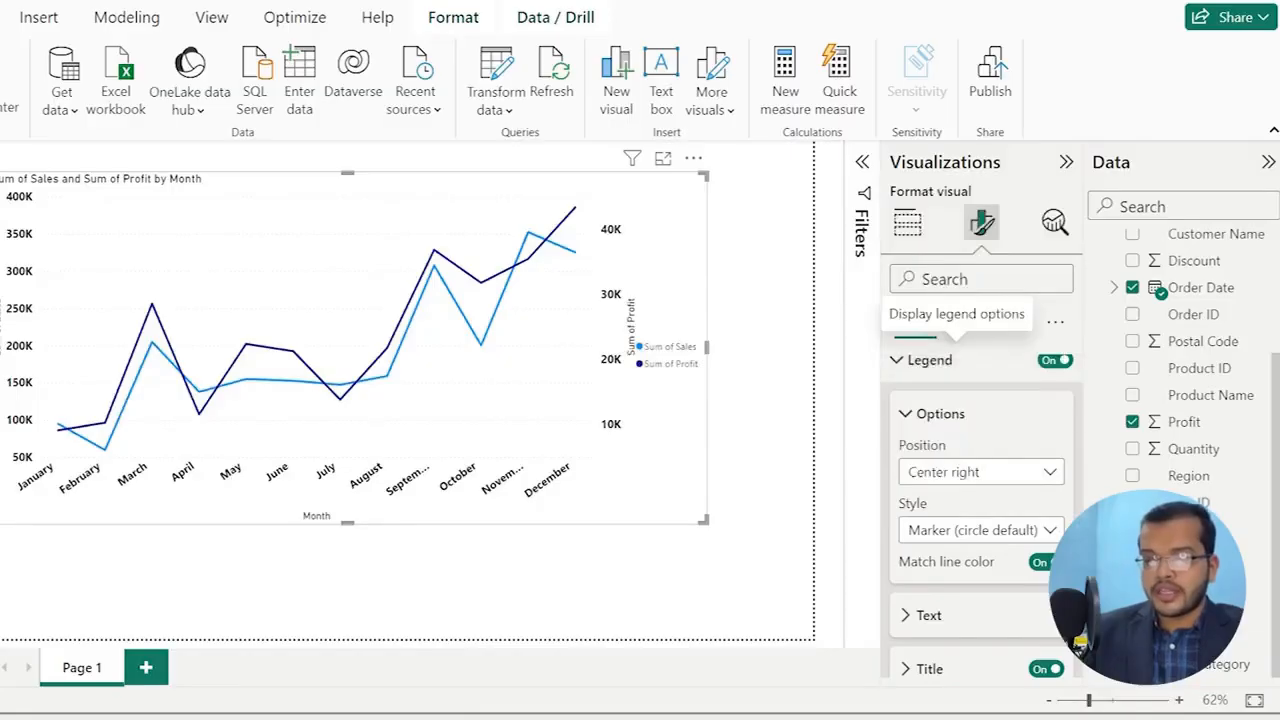
left_click(947, 474)
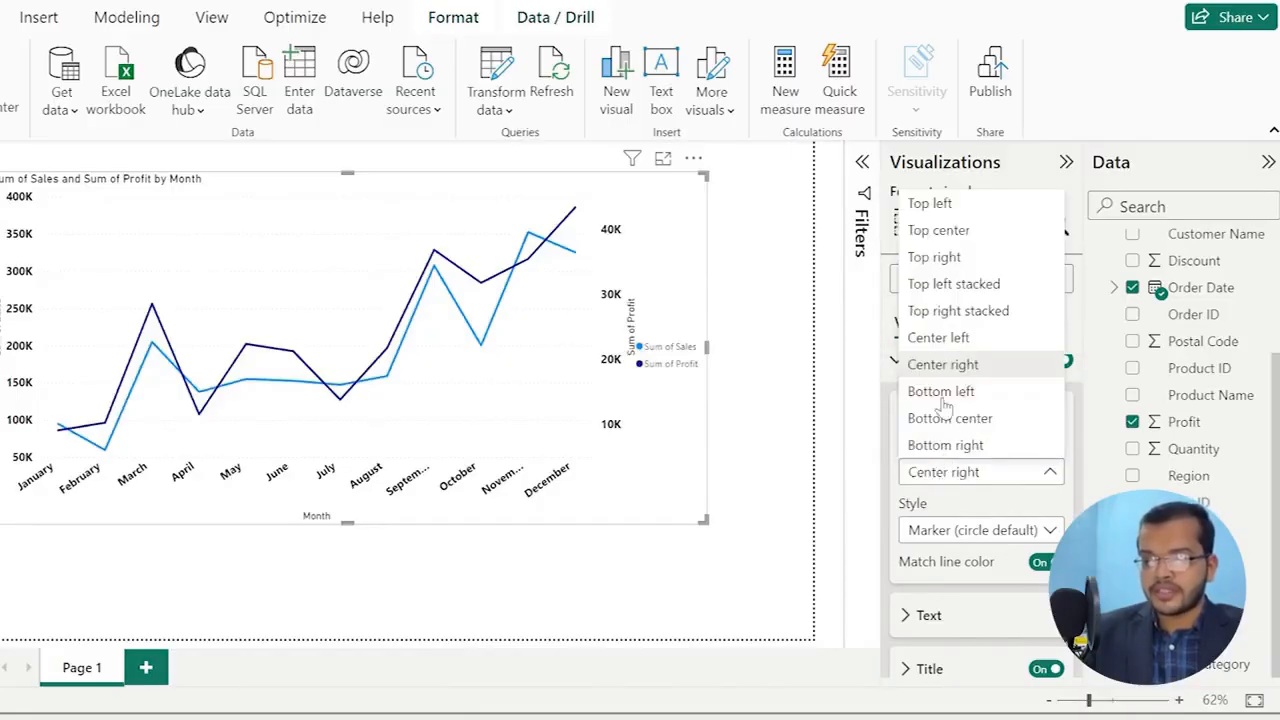
left_click(946, 264)
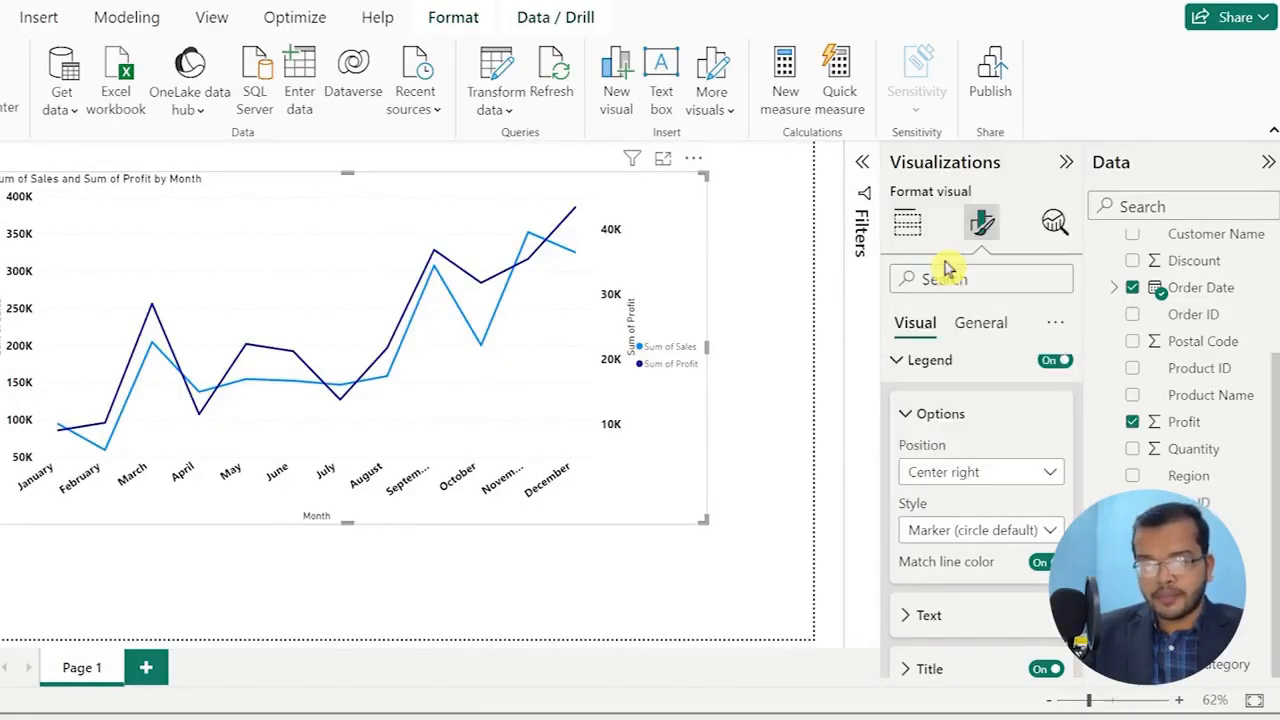
left_click(958, 472)
left_click(942, 208)
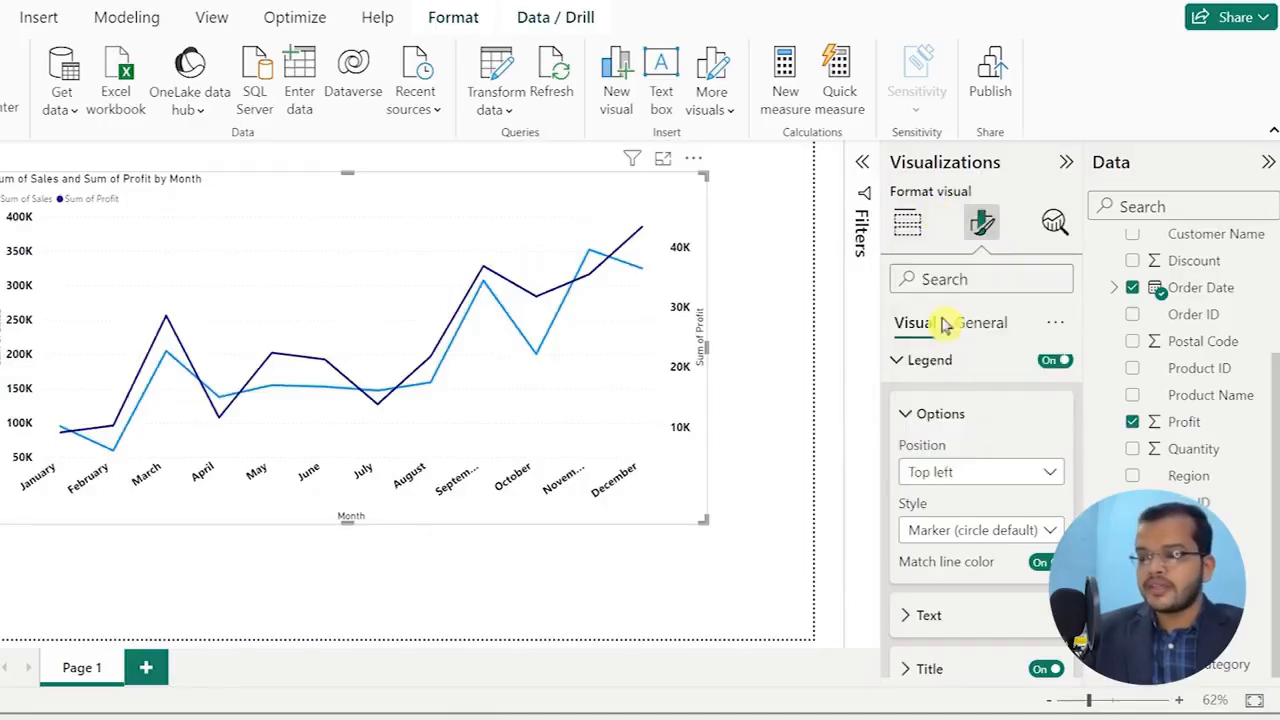
left_click(905, 368)
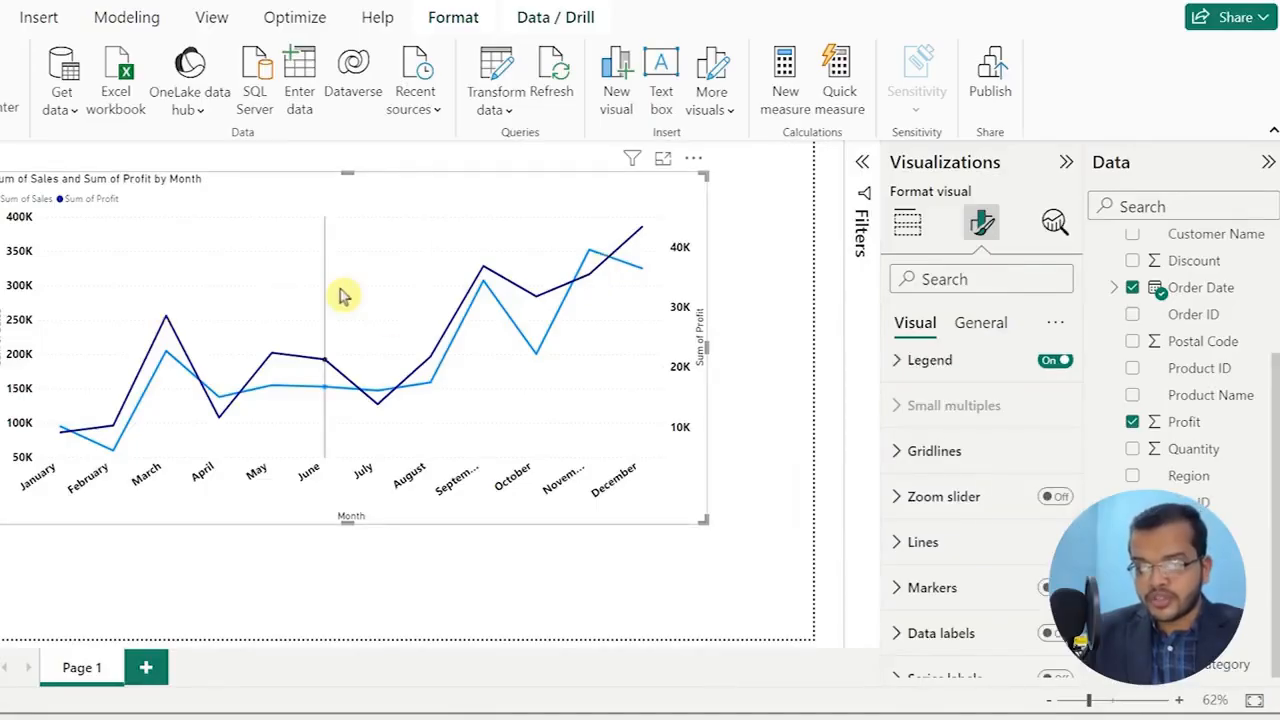
Recolor the chart lines, making Sum of Profit dark purple and Sum of Sales a lighter blue.
mouse_move(350, 296)
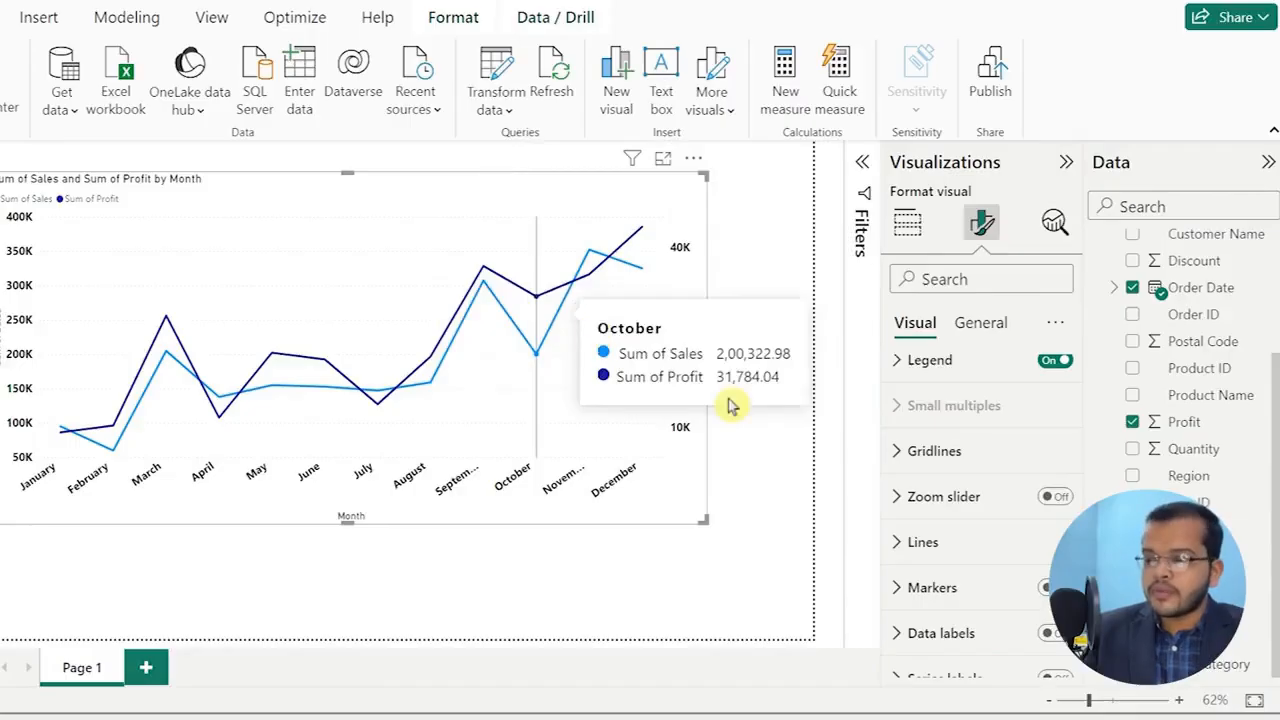
left_click(920, 542)
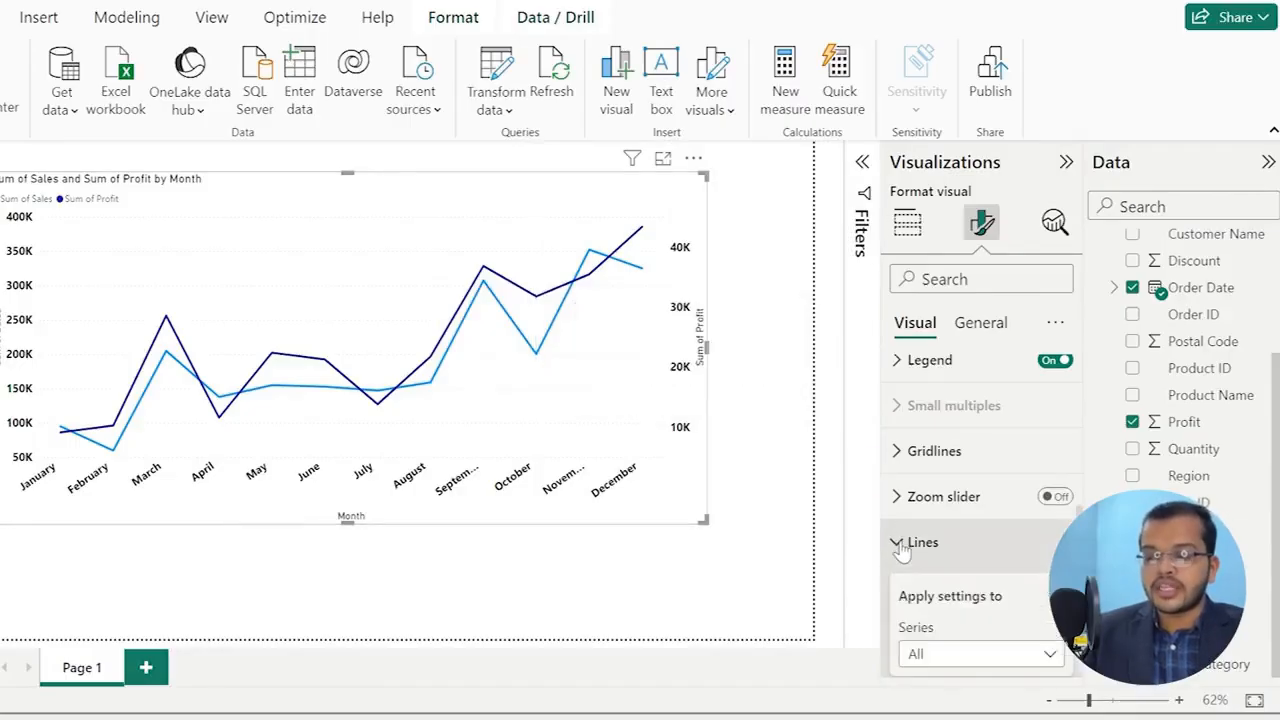
scroll(903, 550, "down", 5)
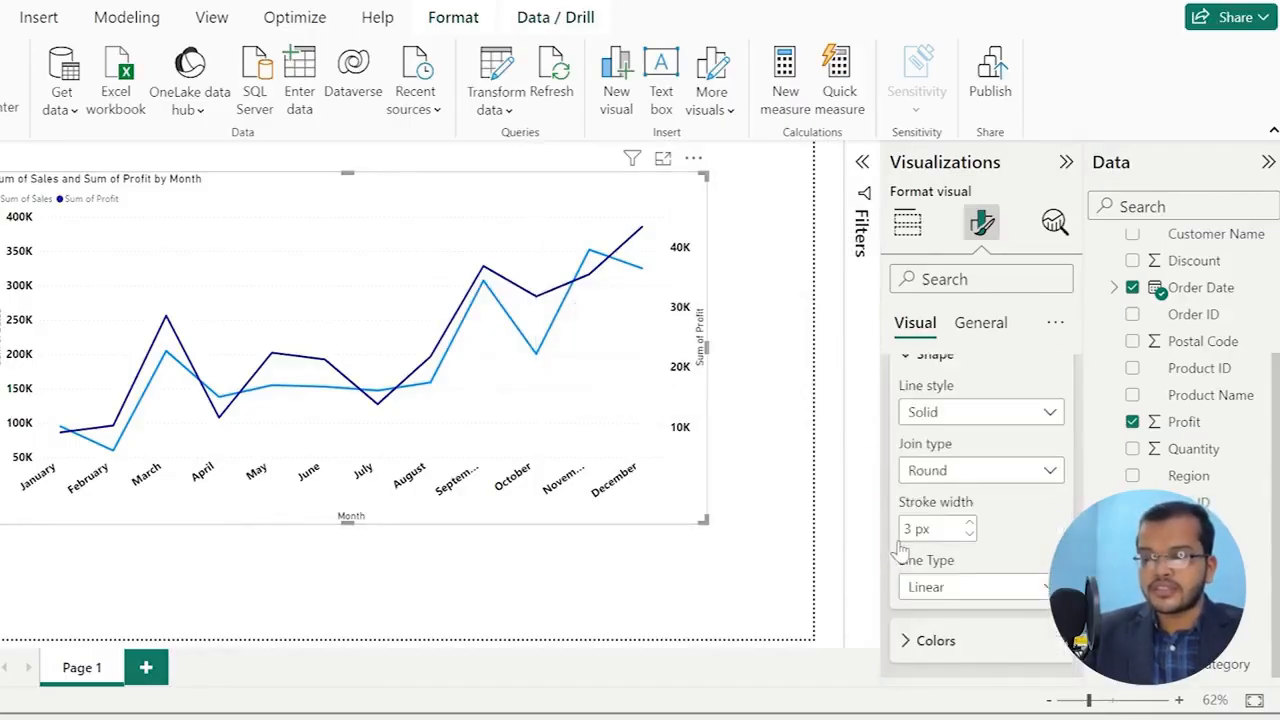
scroll(903, 550, "down", 2)
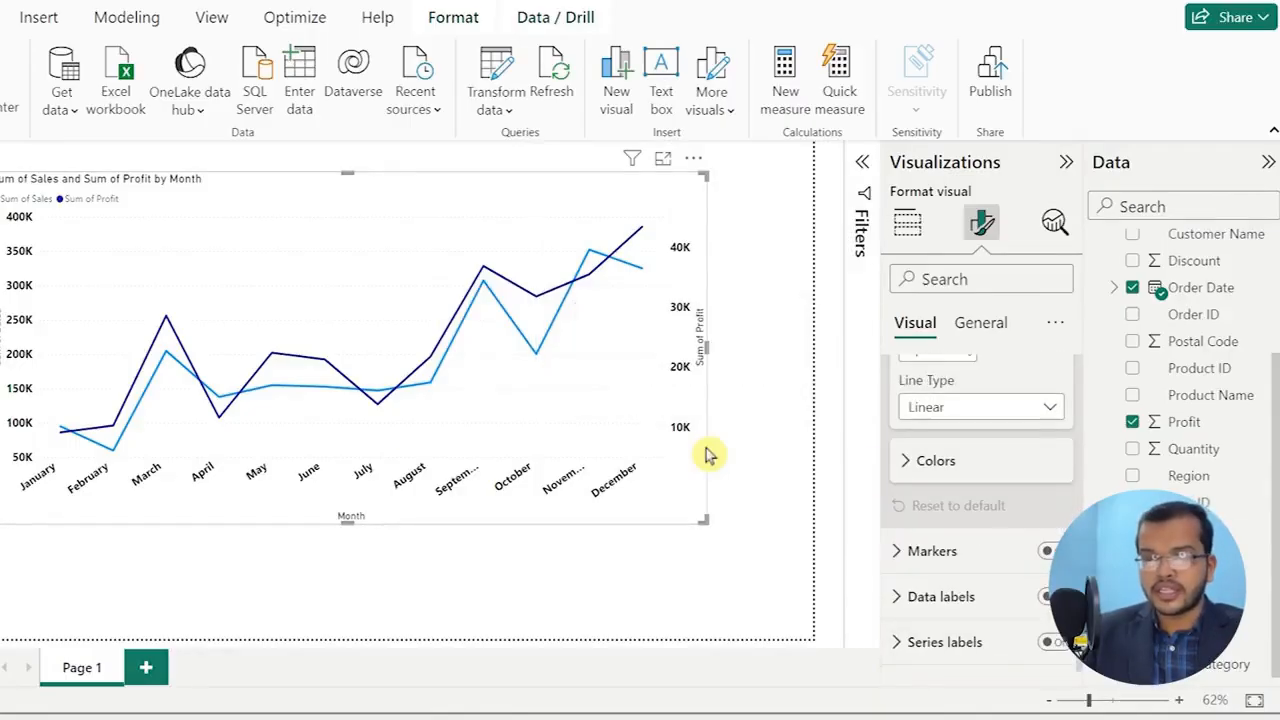
left_click(906, 465)
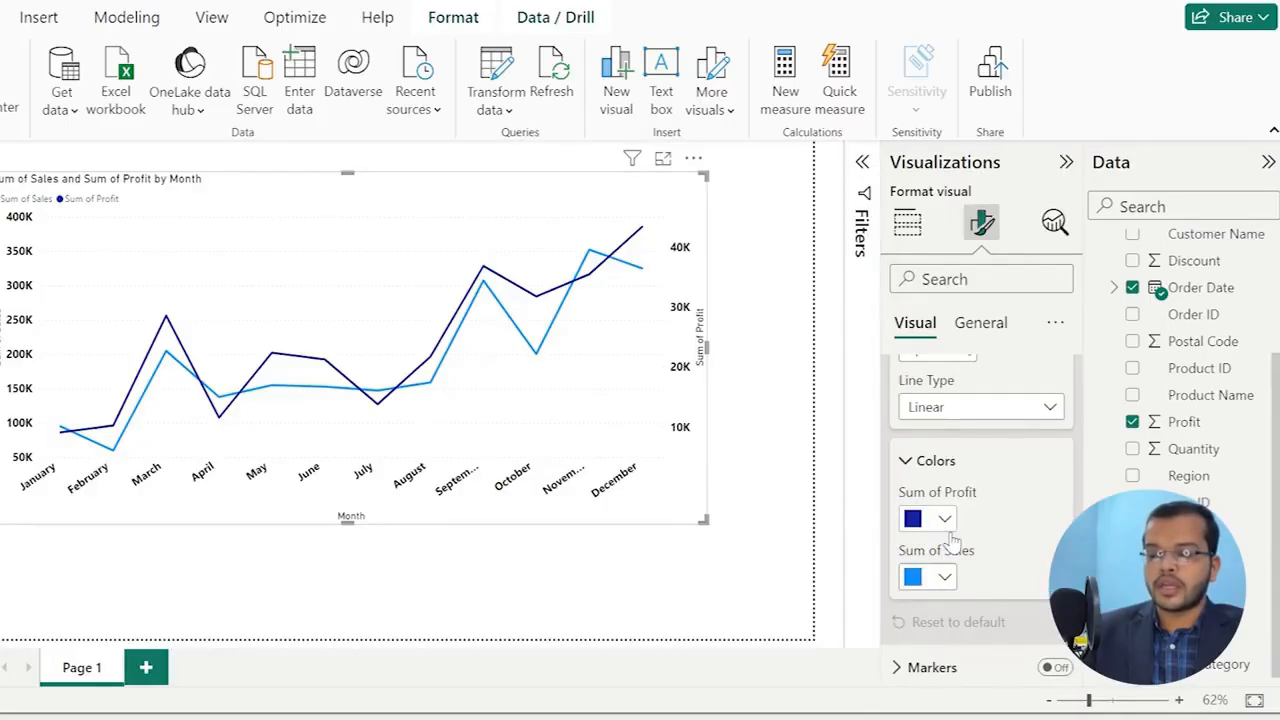
left_click(941, 524)
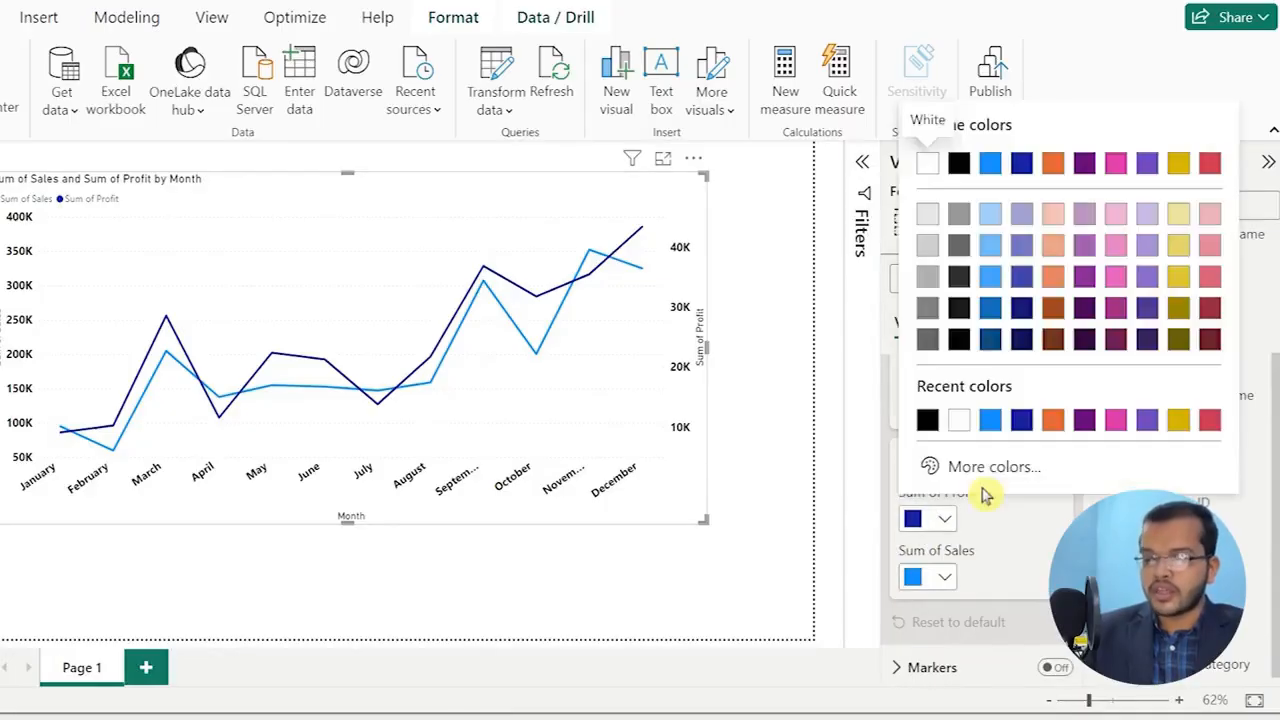
left_click(1084, 422)
left_click(944, 578)
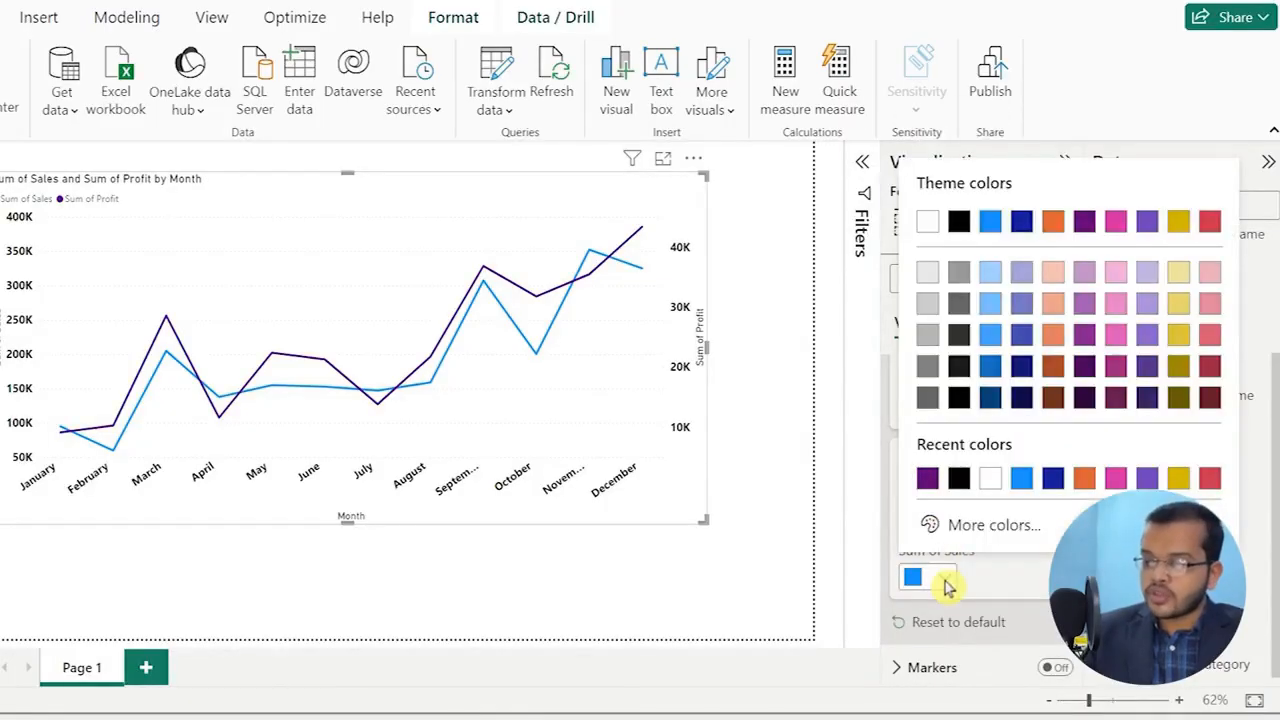
left_click(990, 336)
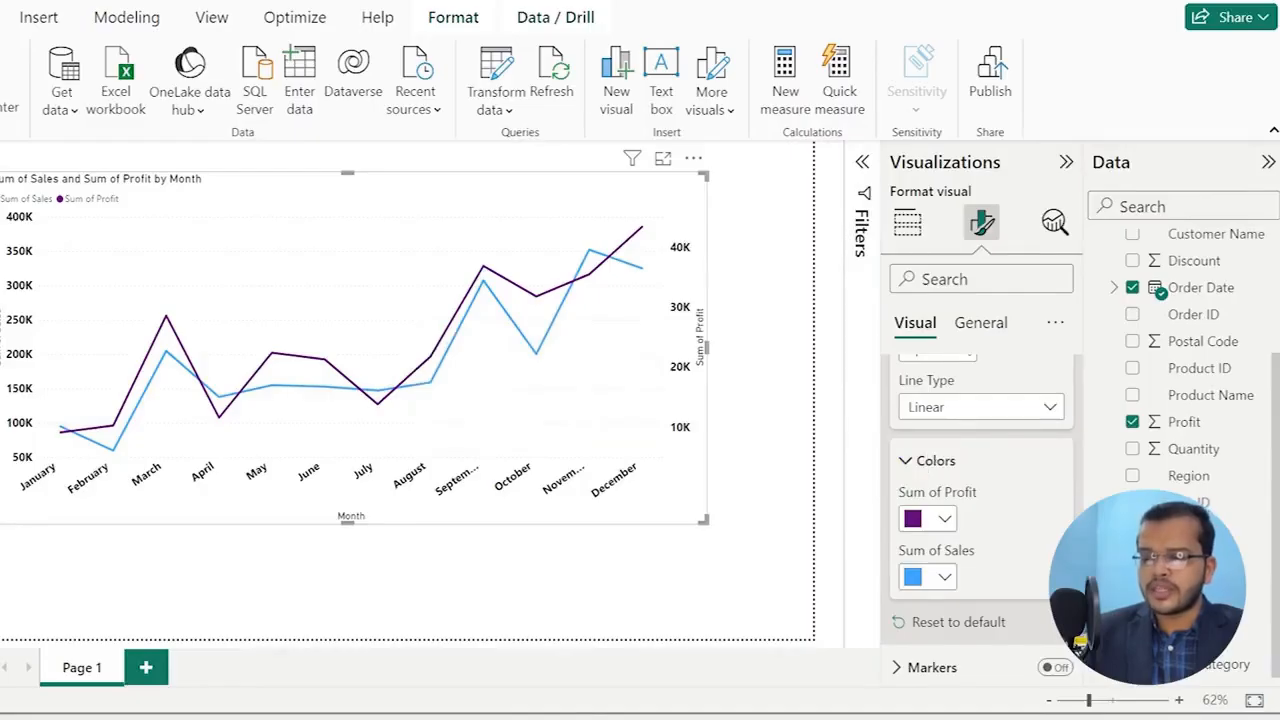
scroll(907, 414, "up", 5)
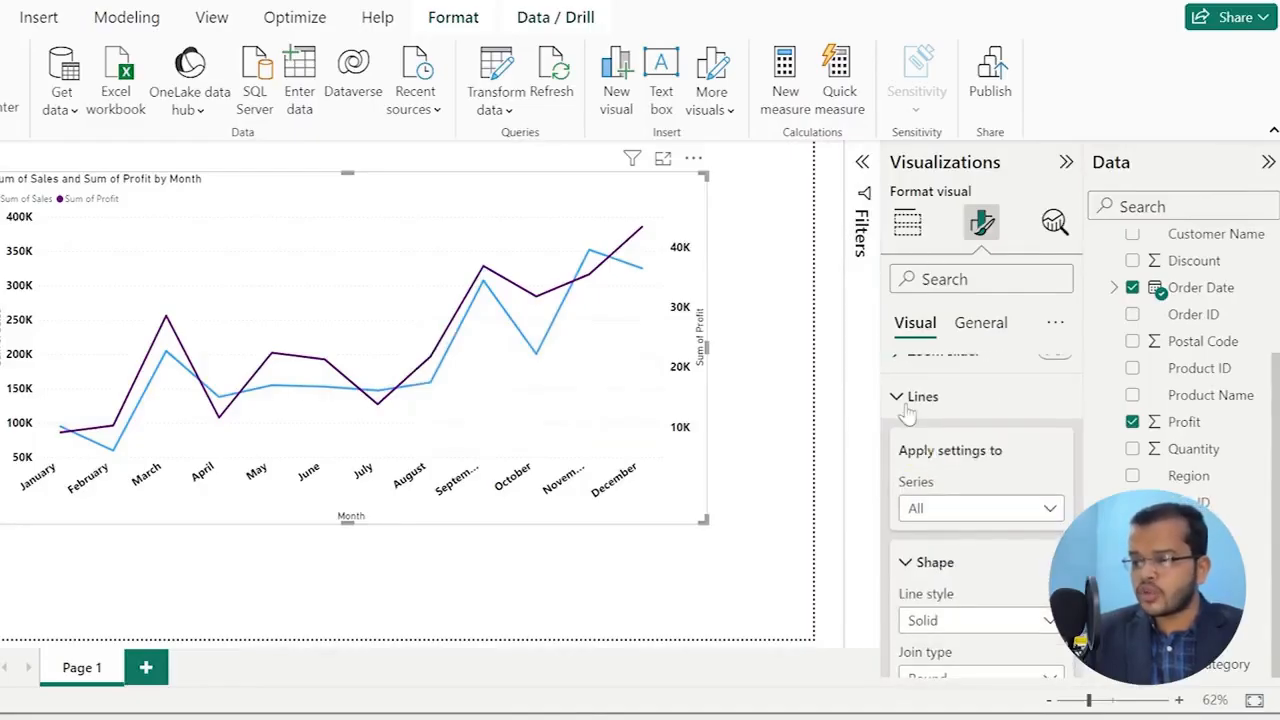
left_click(910, 400)
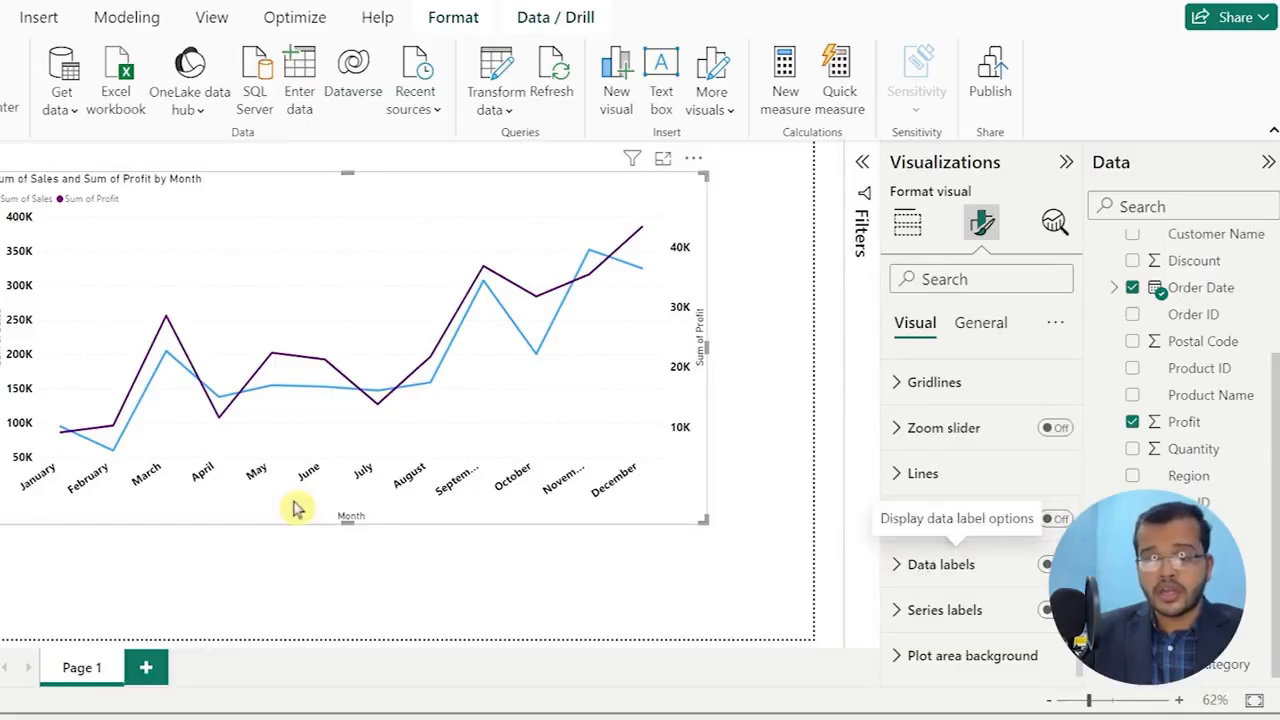
Enlarge the line chart to fill the lower part and full width of the page, and turn on its data labels.
left_click_drag(12, 522, 0, 620)
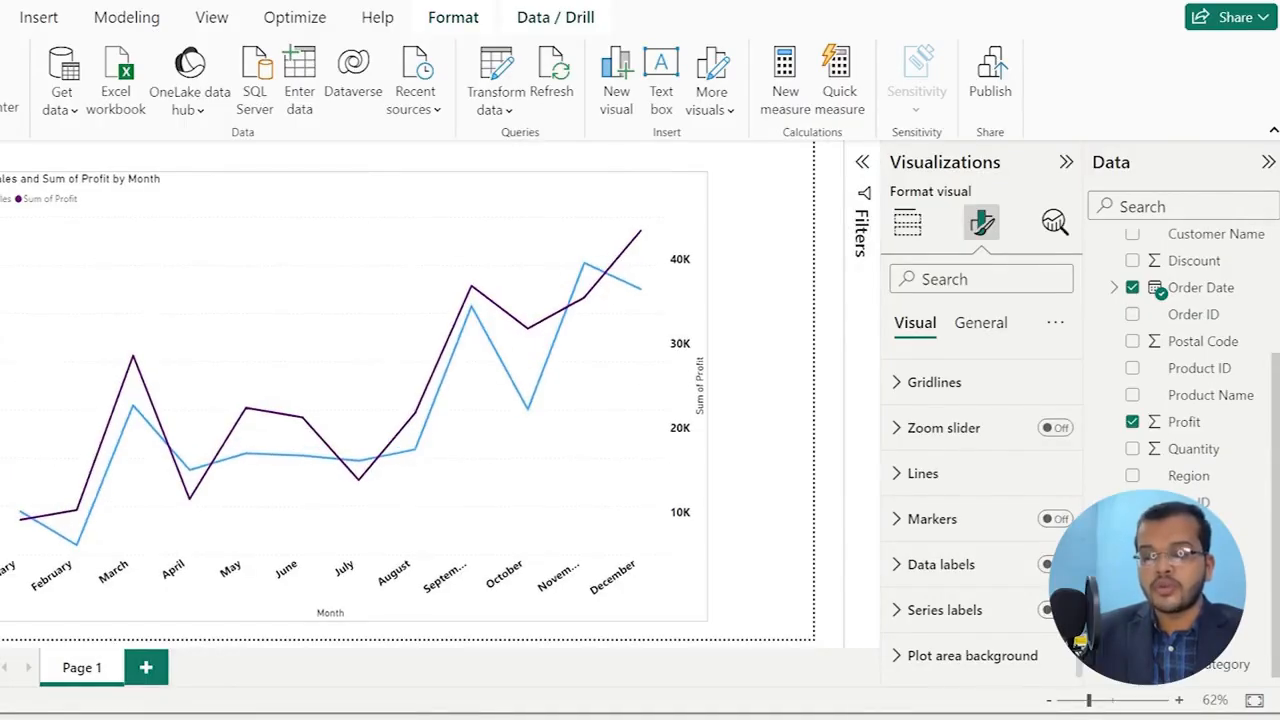
left_click_drag(705, 620, 814, 623)
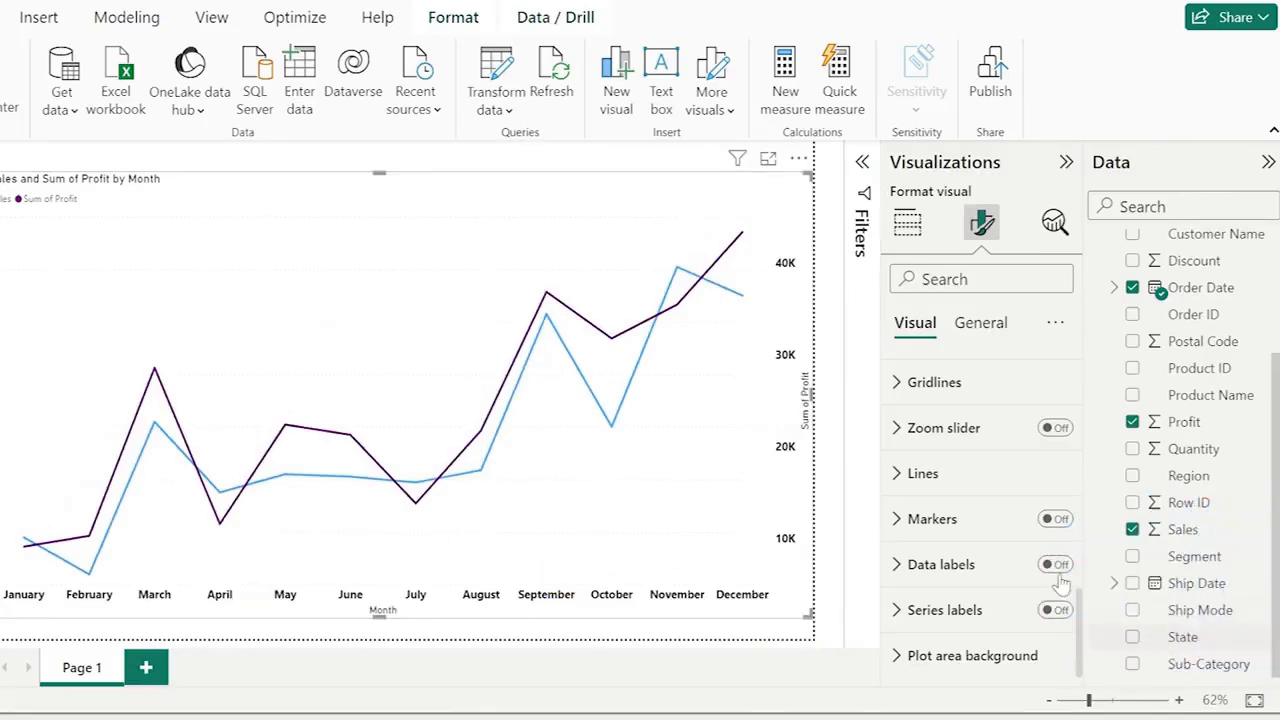
left_click(1058, 566)
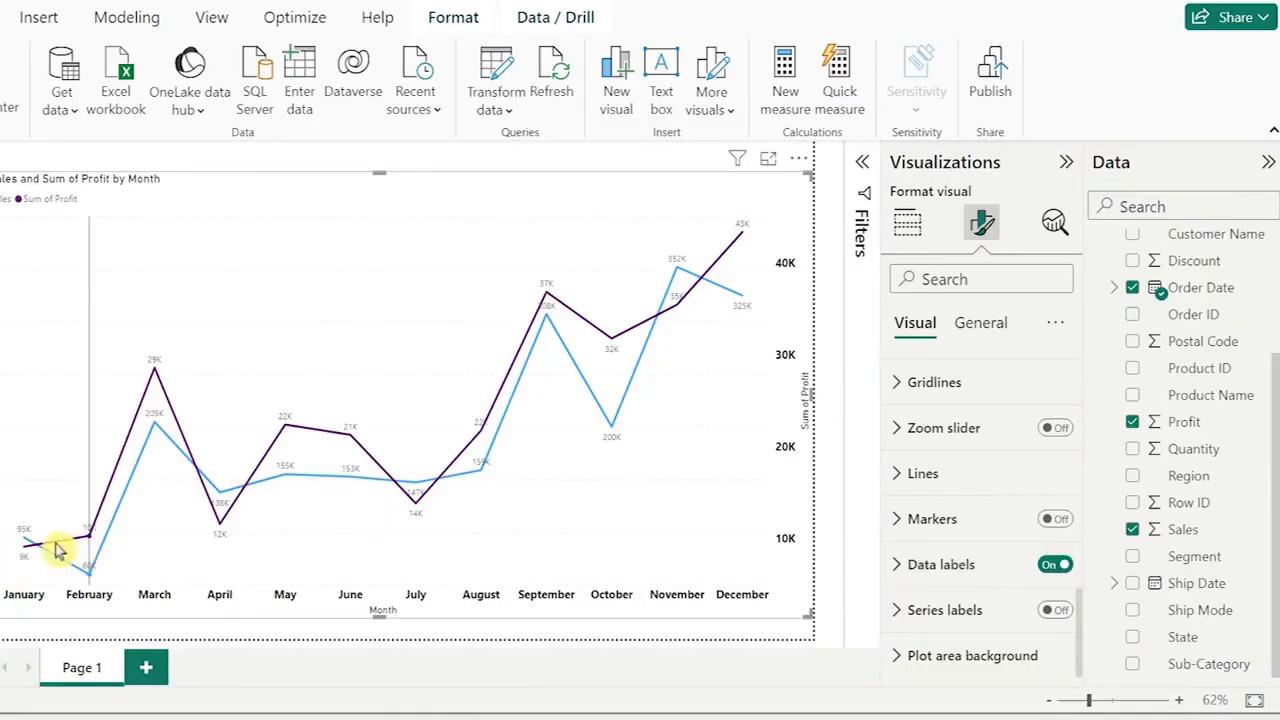
Format the data label values for all series in Segoe UI Bold, size 11, with black text.
left_click(898, 570)
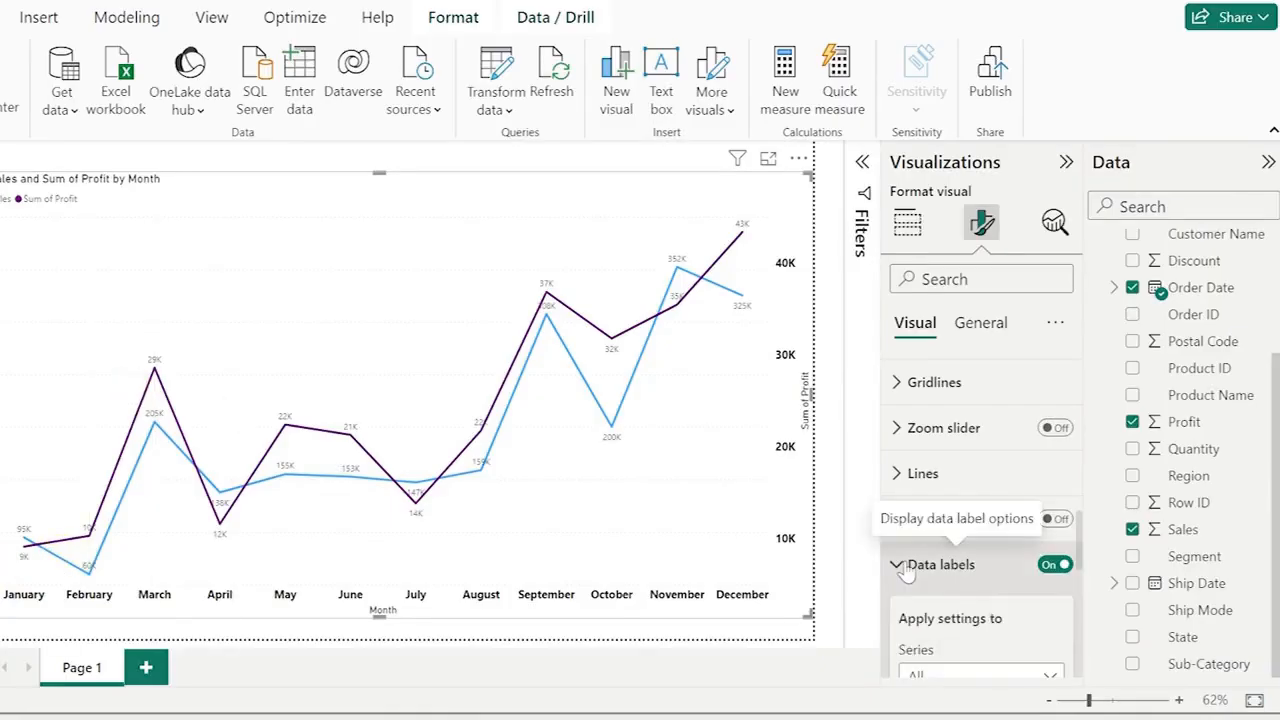
scroll(905, 567, "down", 4)
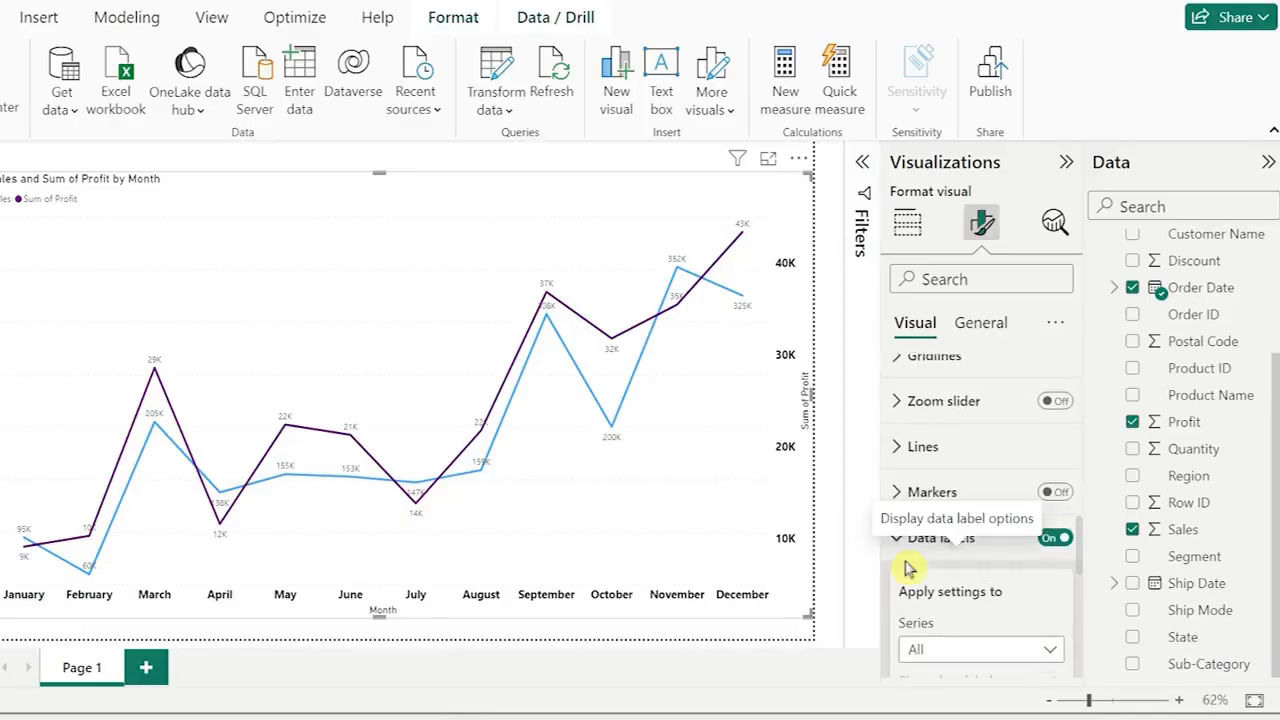
scroll(912, 540, "down", 3)
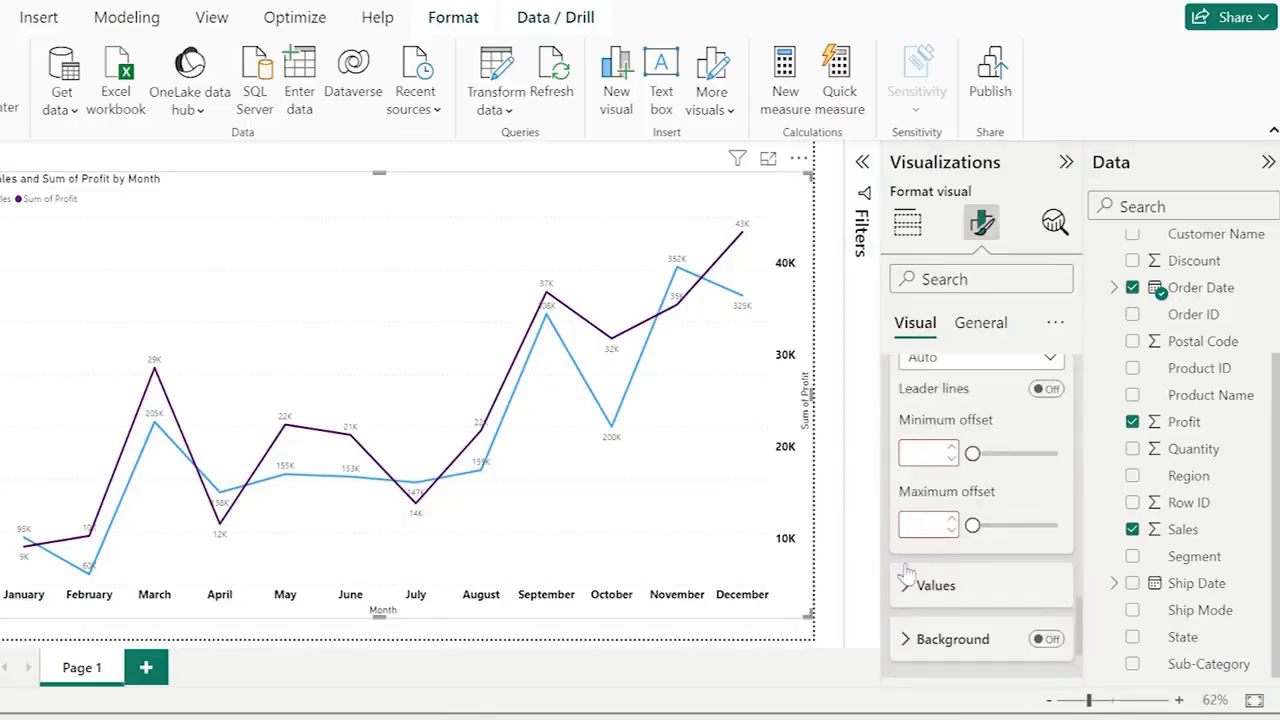
left_click(912, 518)
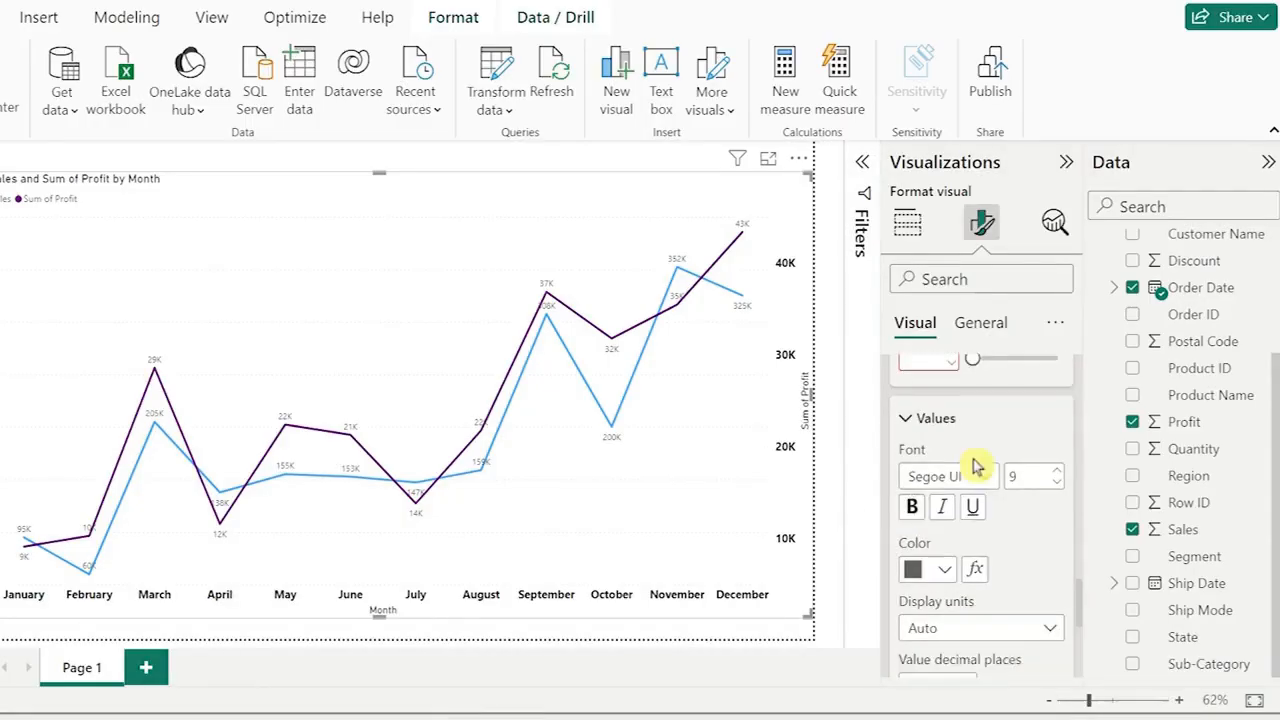
left_click(962, 476)
left_click(988, 364)
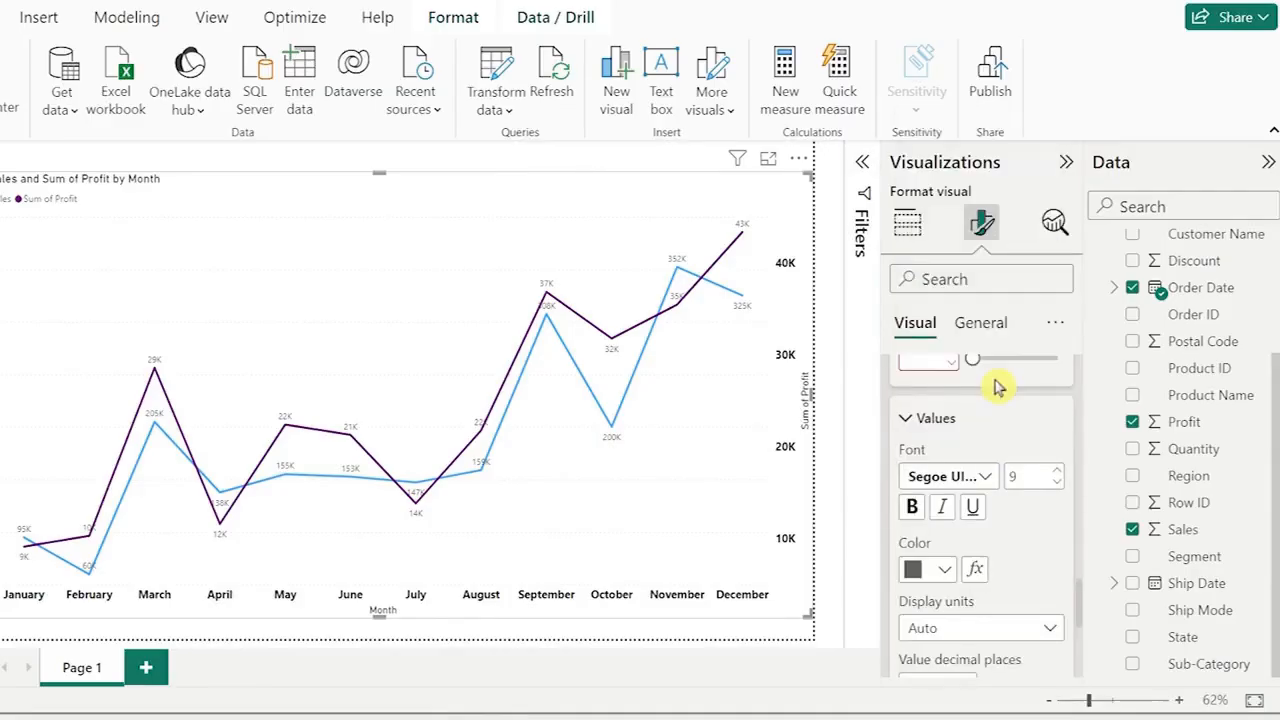
left_click(1058, 474)
left_click(1058, 474)
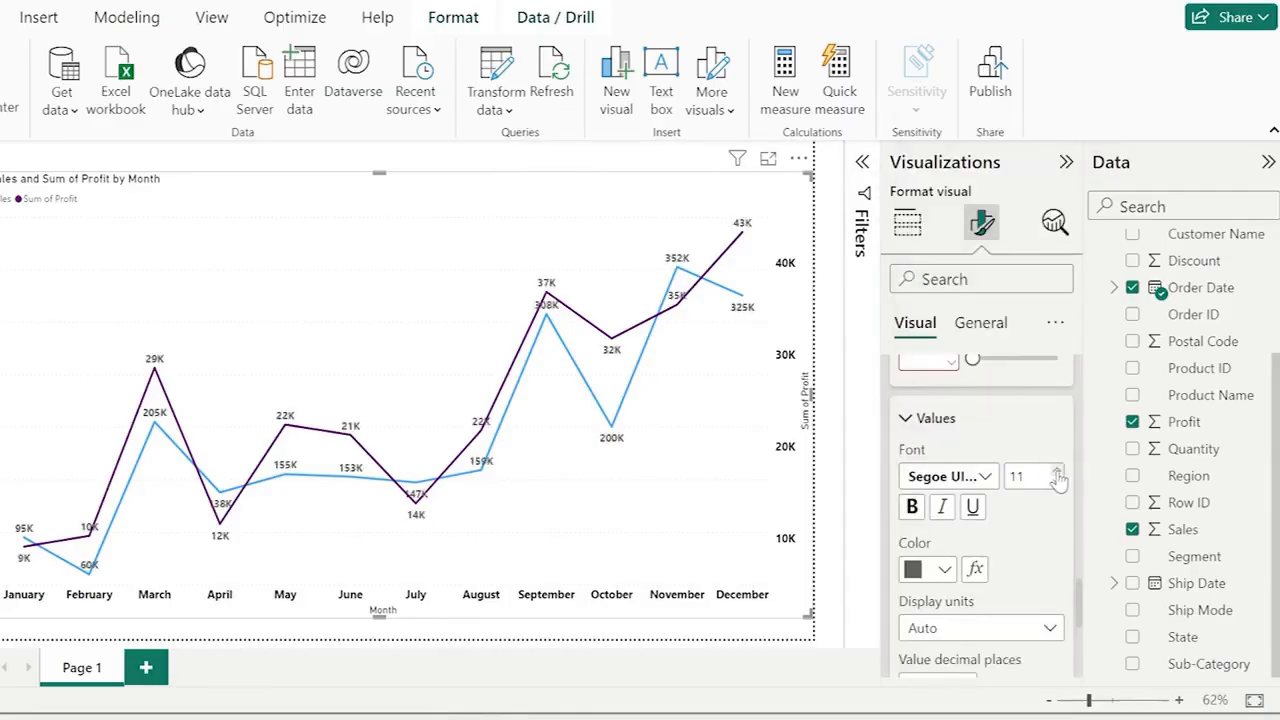
left_click(935, 570)
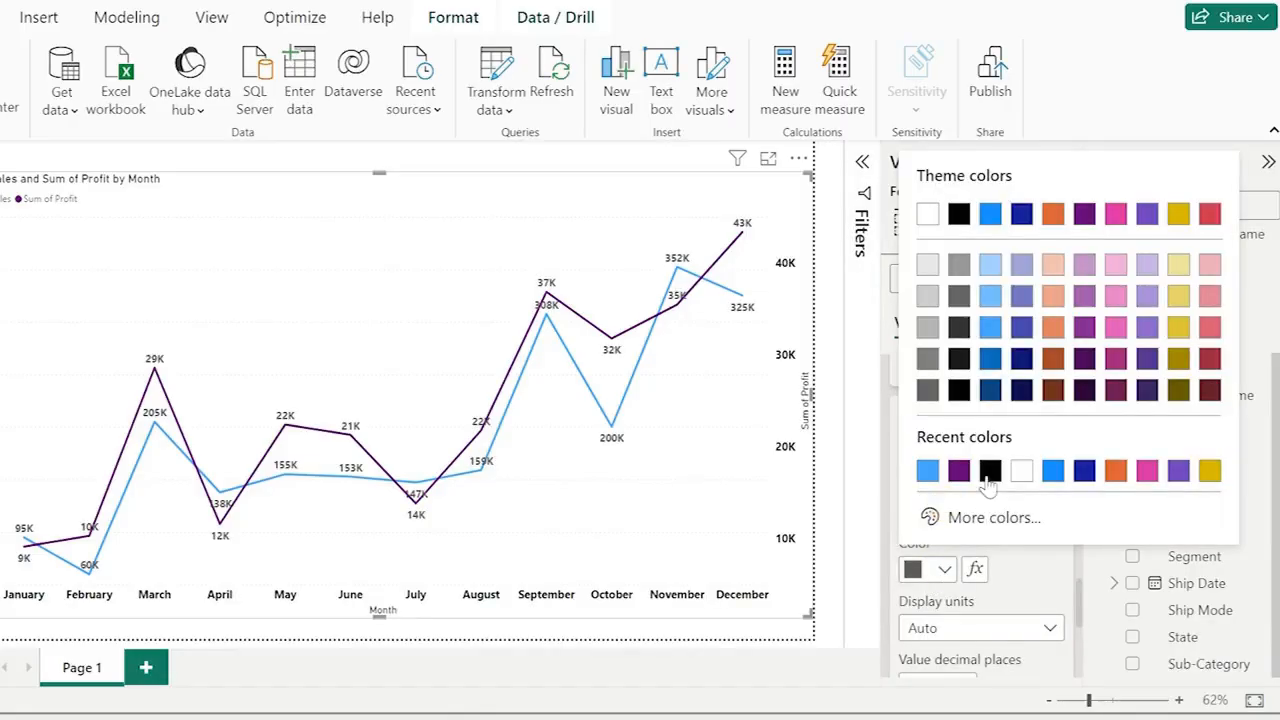
left_click(959, 213)
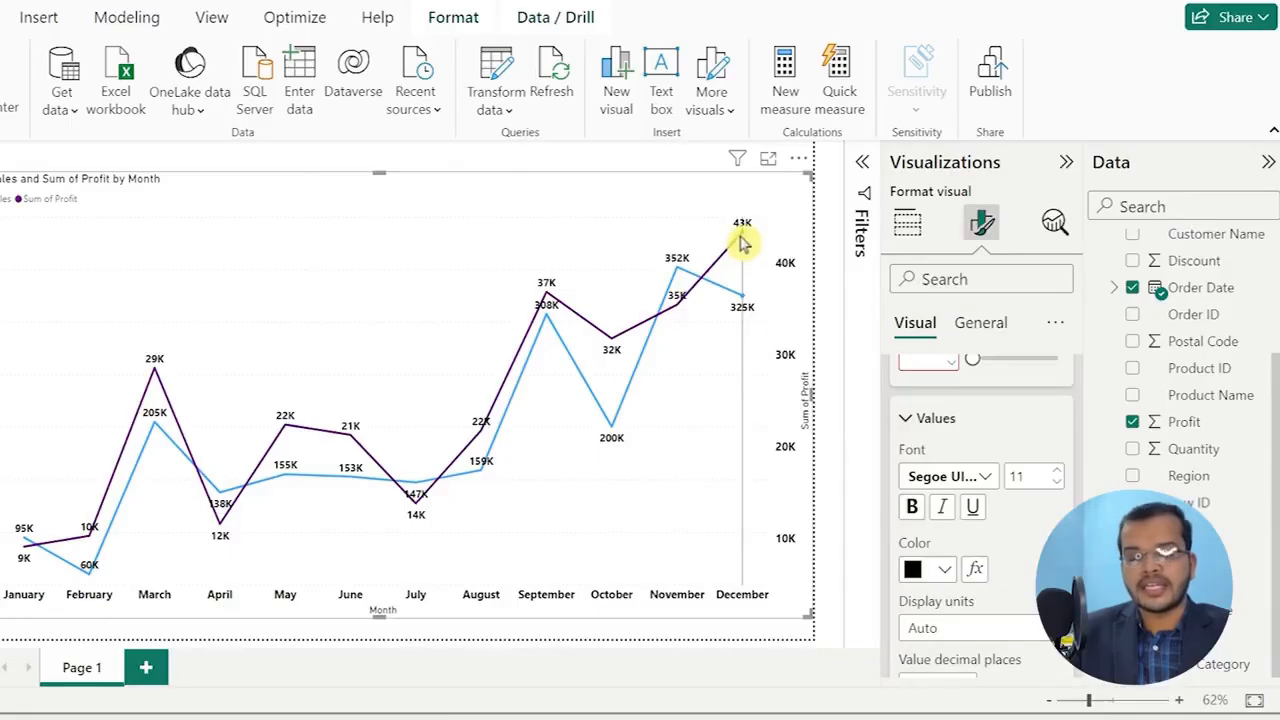
Examine the sales and profit values of individual months on the chart, and return to its field settings.
mouse_move(742, 243)
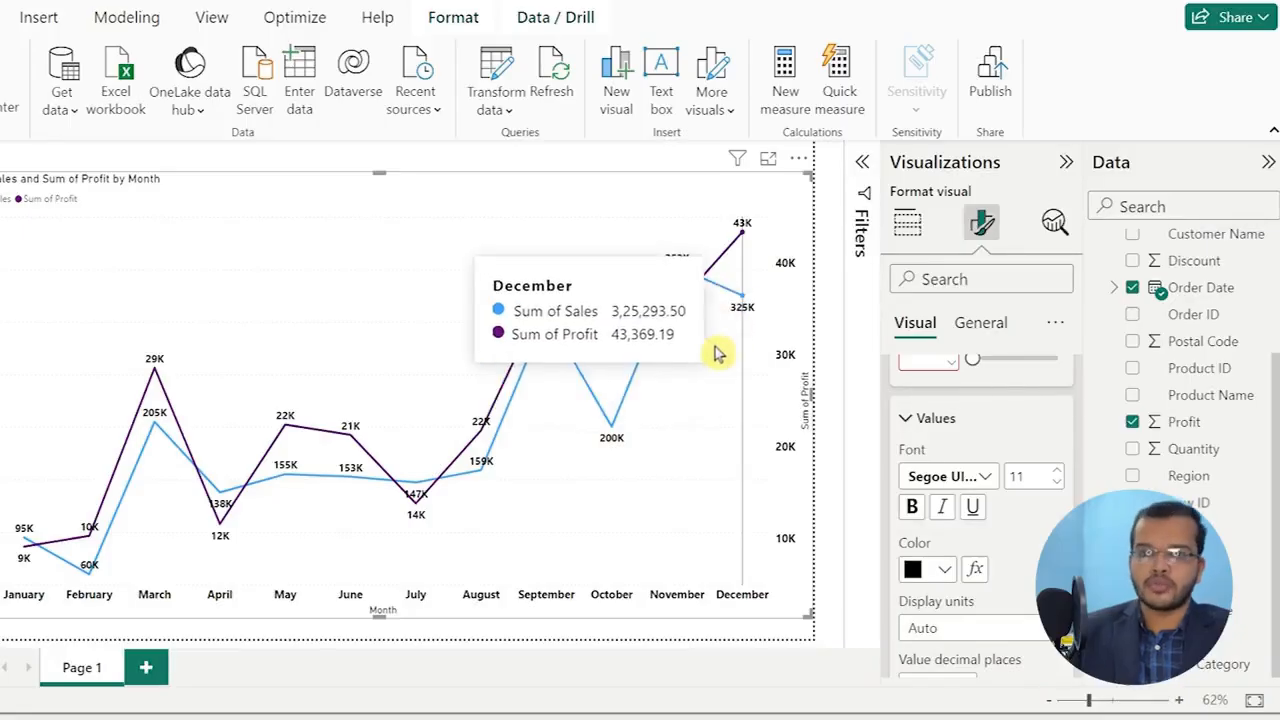
mouse_move(655, 533)
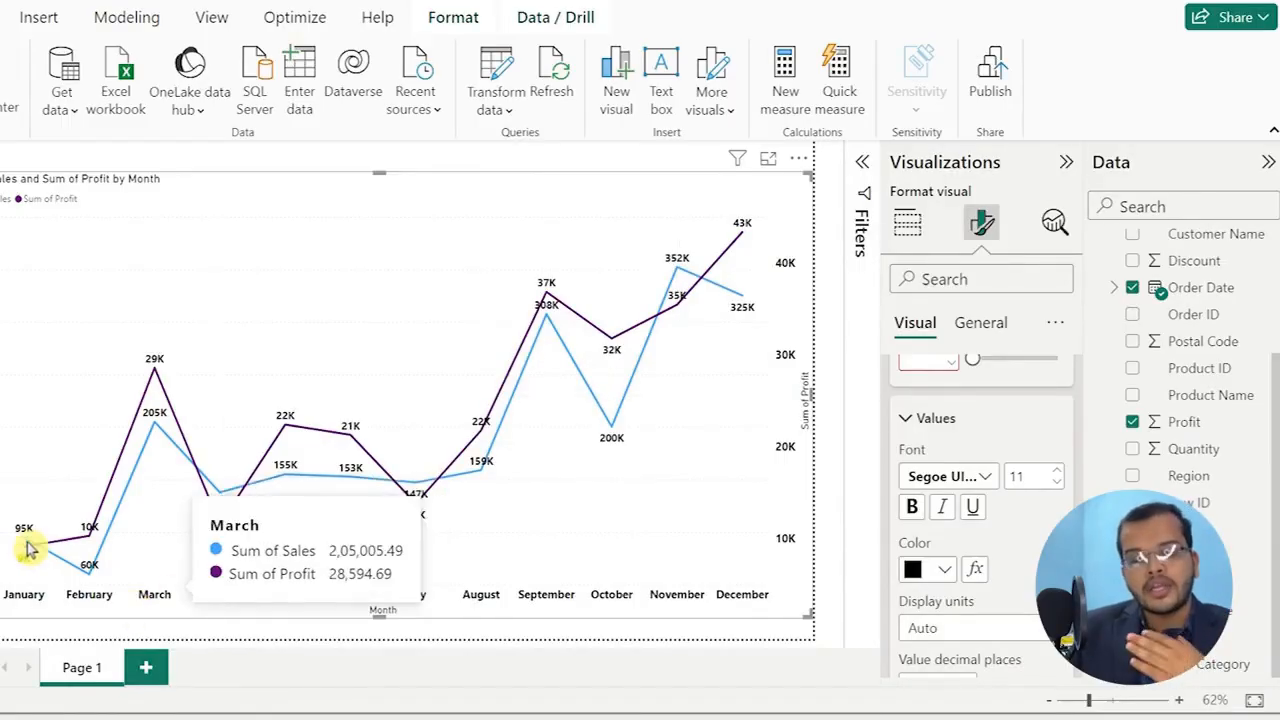
mouse_move(29, 550)
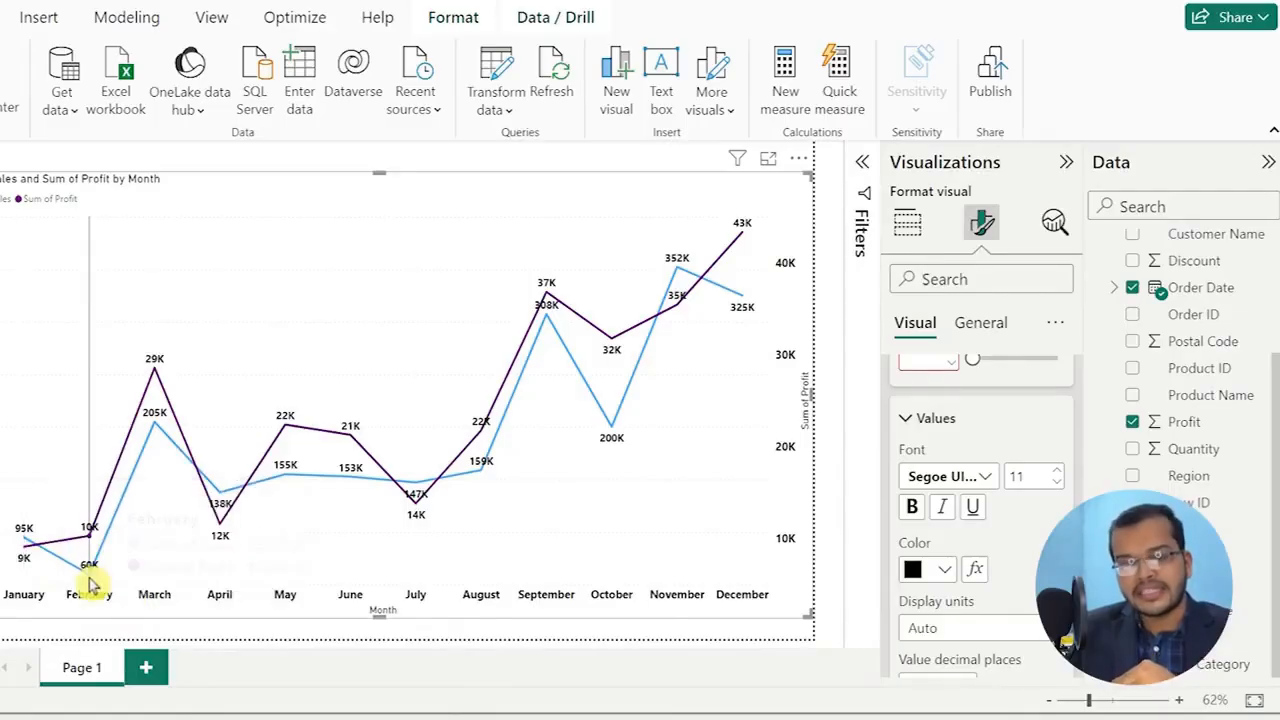
mouse_move(90, 578)
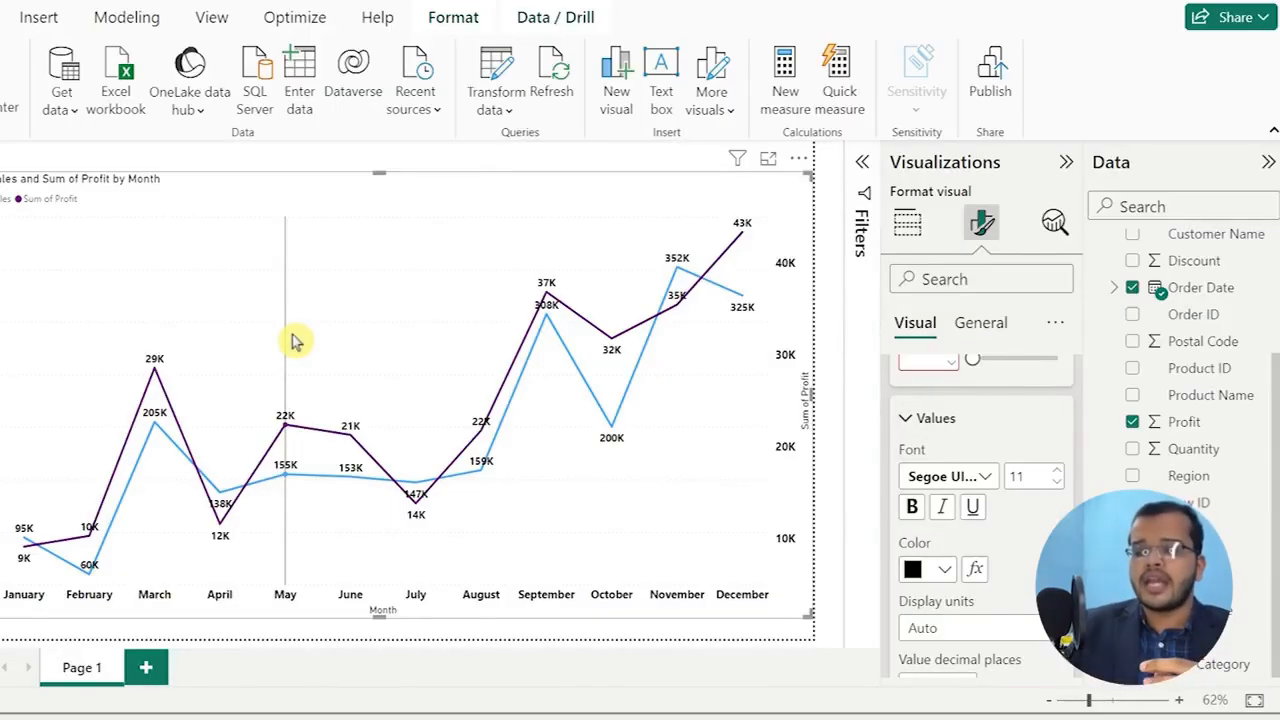
left_click(907, 224)
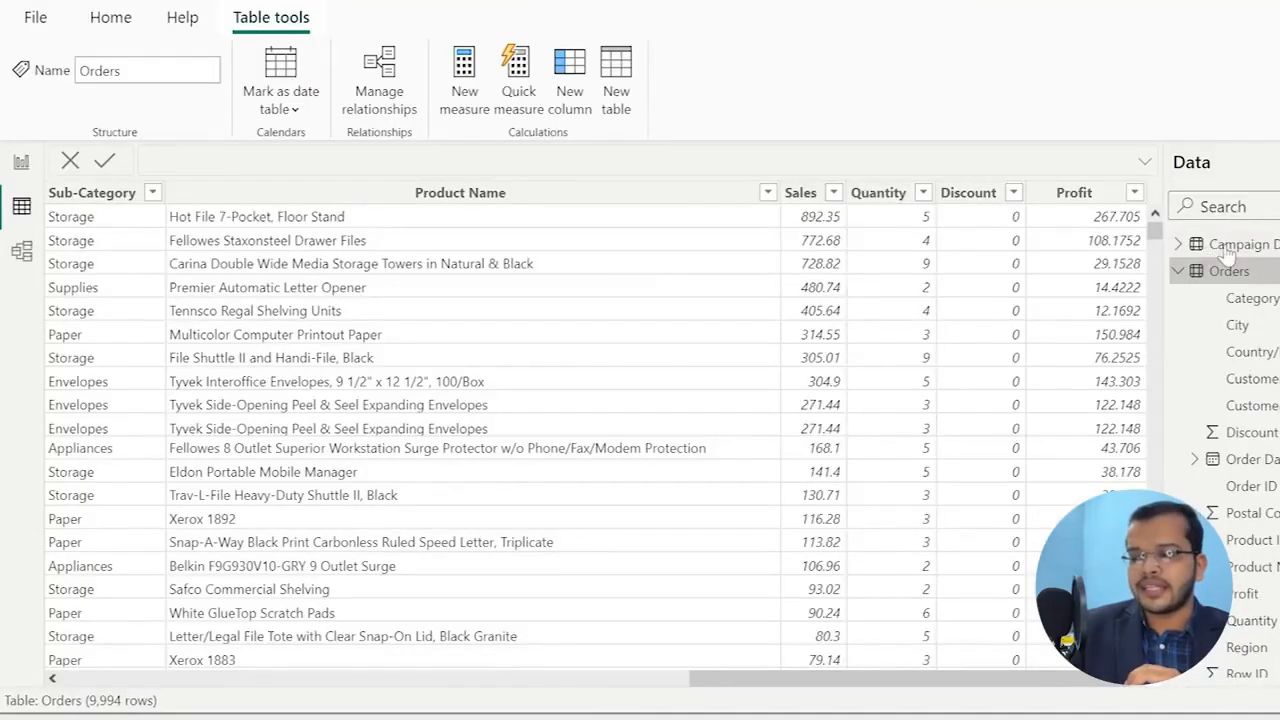
Examine the Campaign Stage and No.of Users columns of the Campaign Data table, with the Orders fields collapsed.
left_click(1200, 244)
left_click(1176, 272)
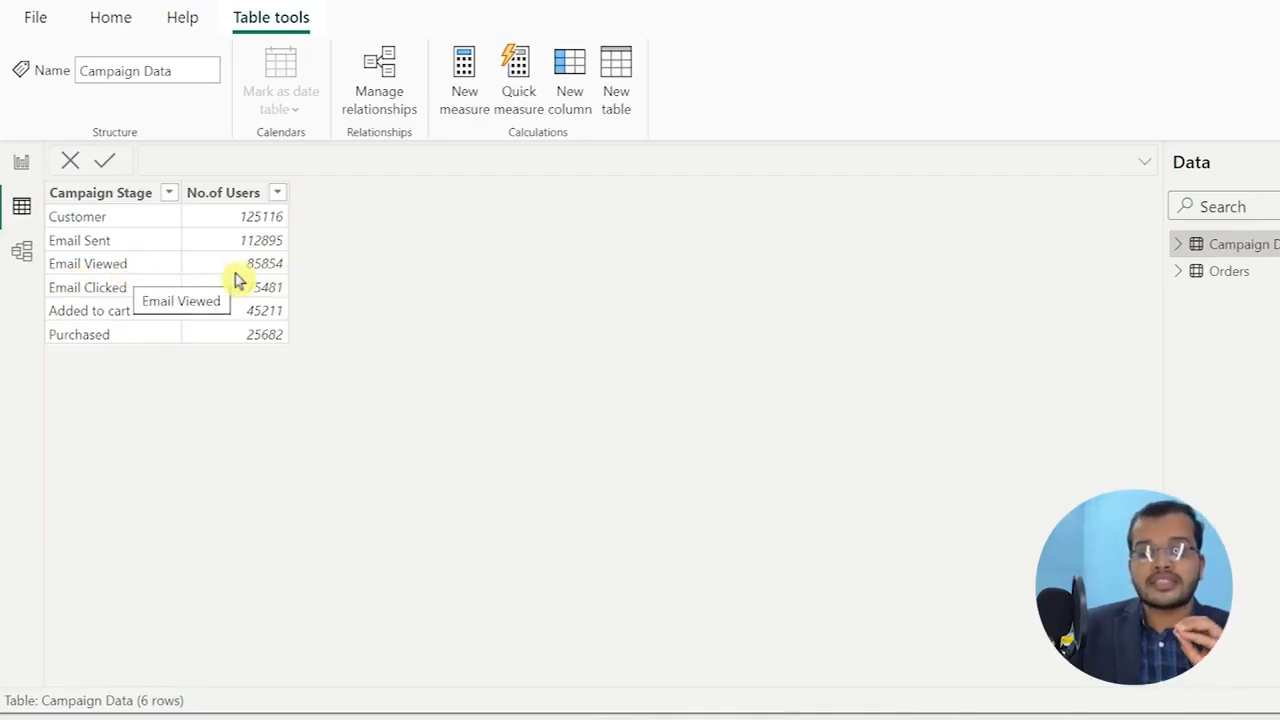
left_click(166, 268)
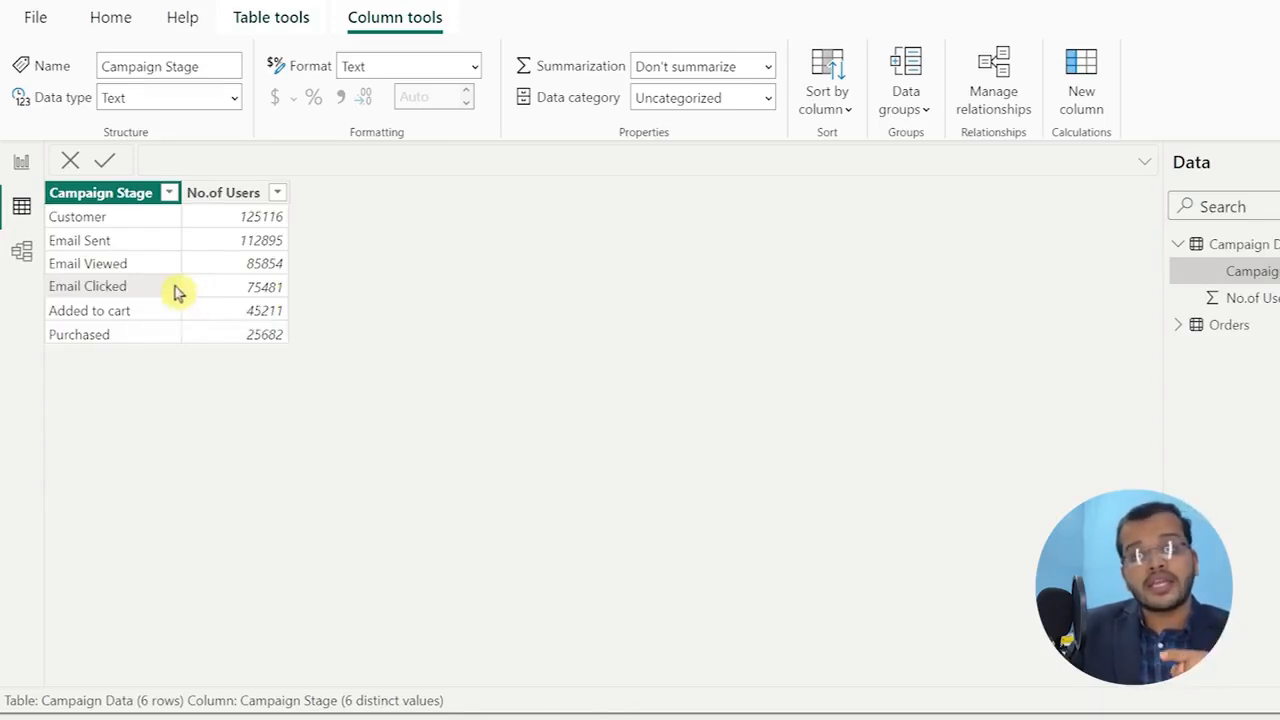
left_click(277, 298)
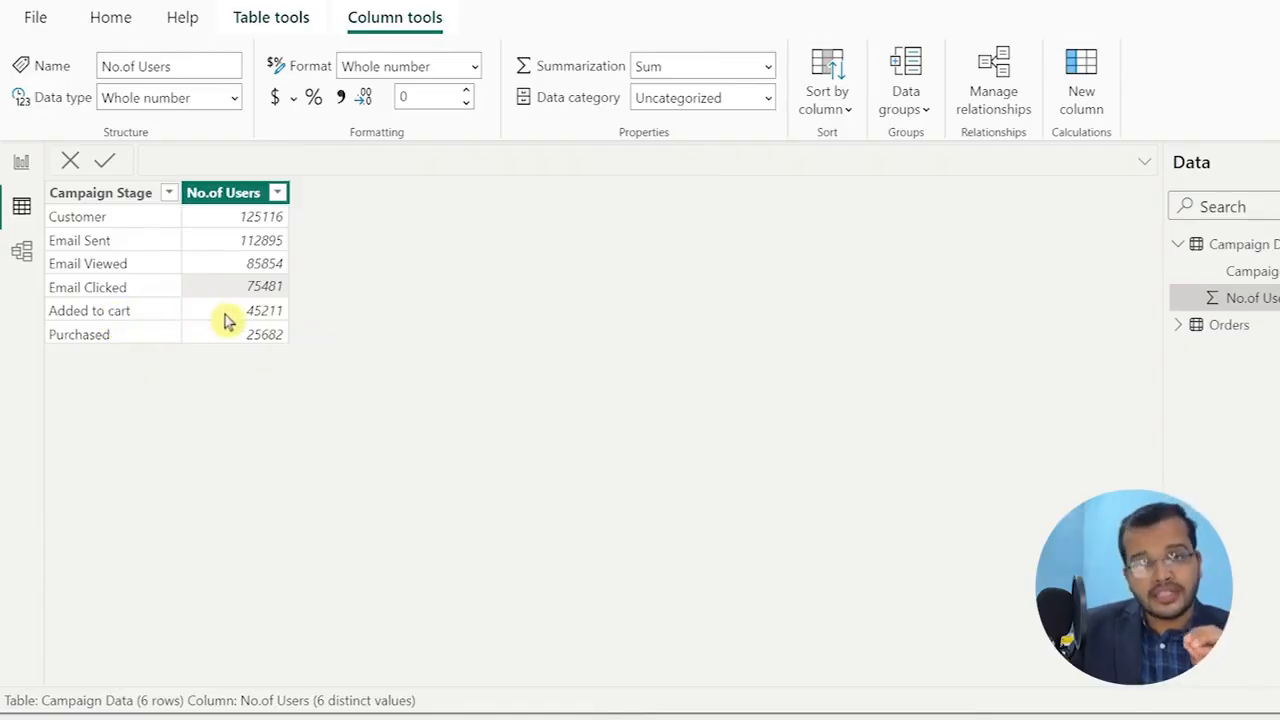
left_click(140, 311)
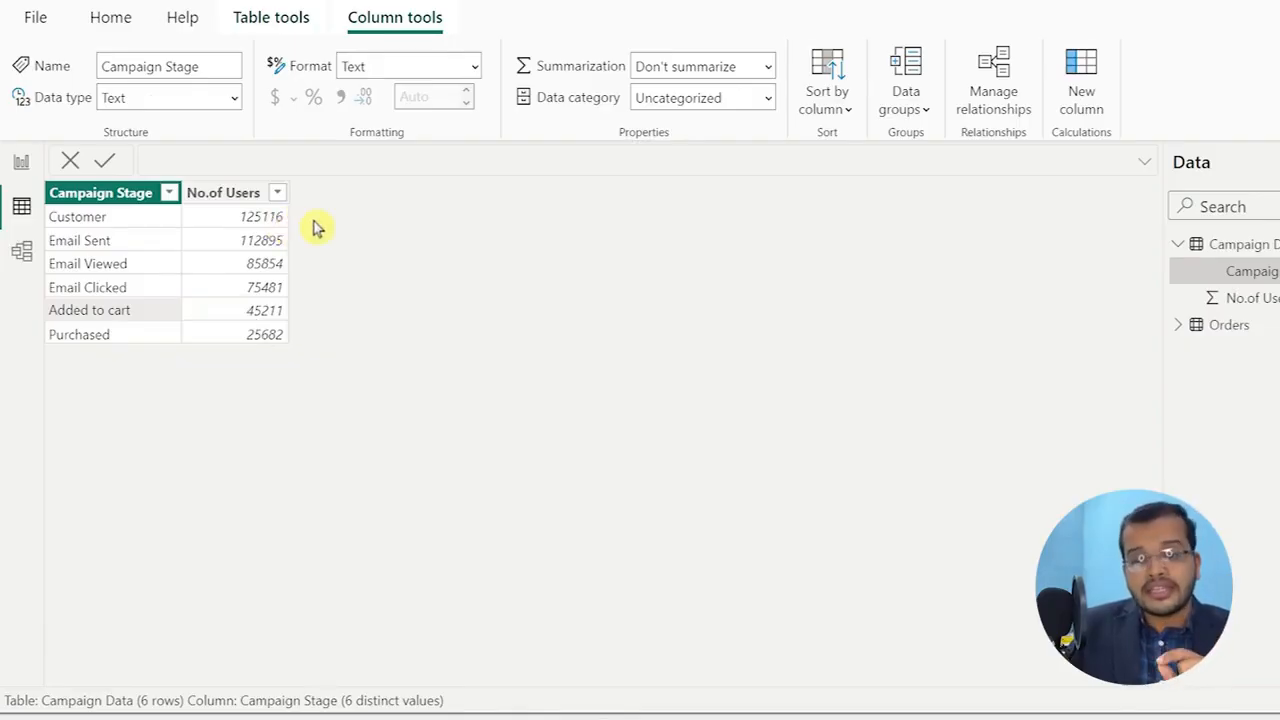
left_click(283, 315)
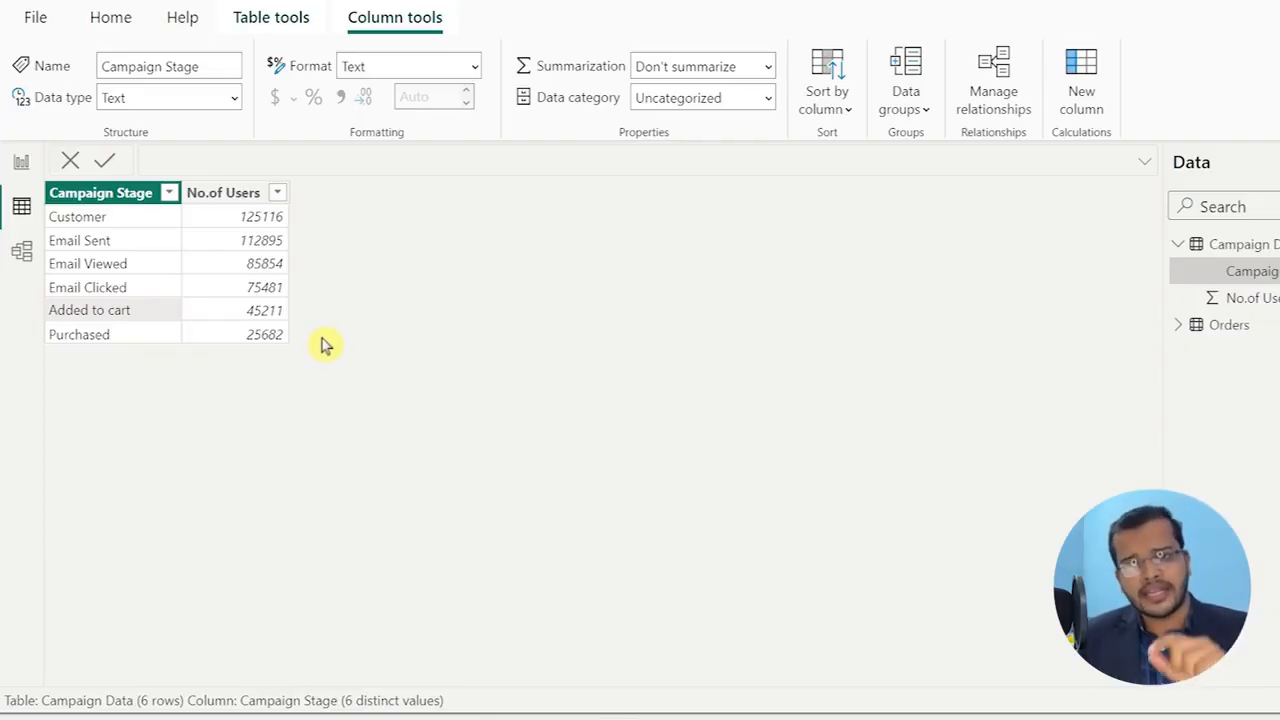
Show the Campaign Data fields in place of the Orders fields and add a funnel chart to Page 2 of the report.
left_click(21, 161)
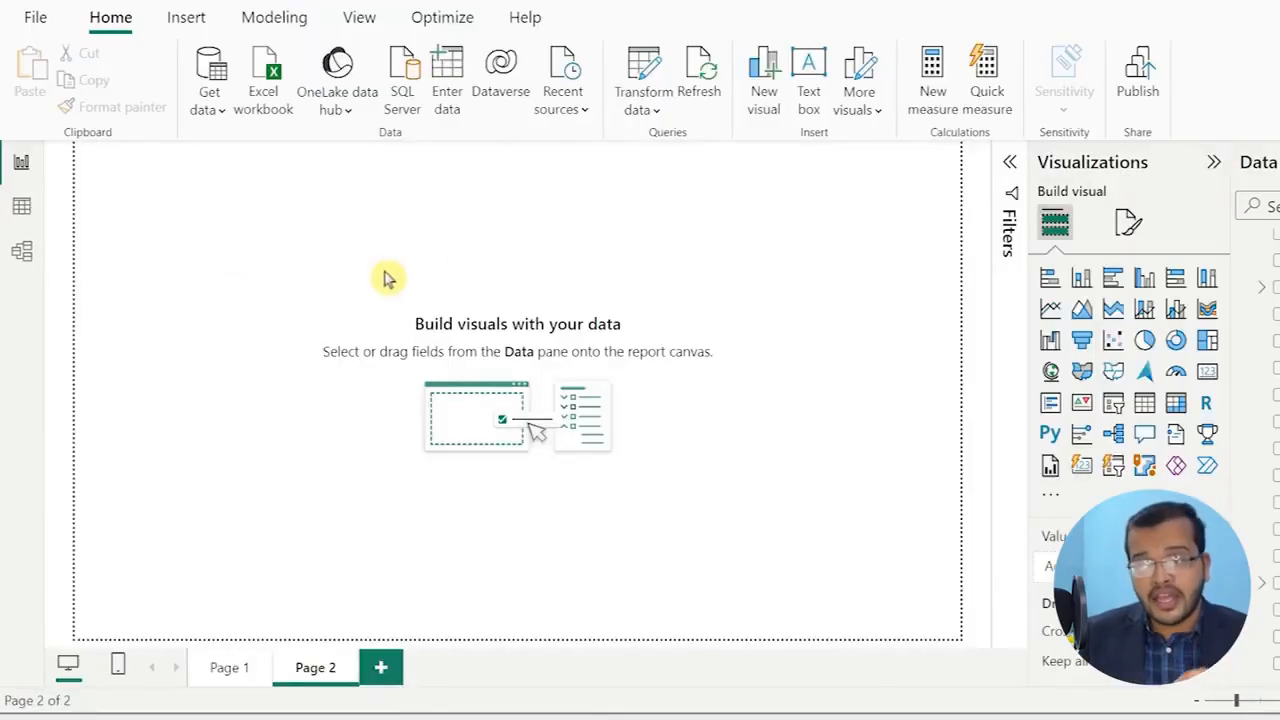
scroll(1268, 280, "up", 5)
left_click(1245, 273)
left_click(1245, 246)
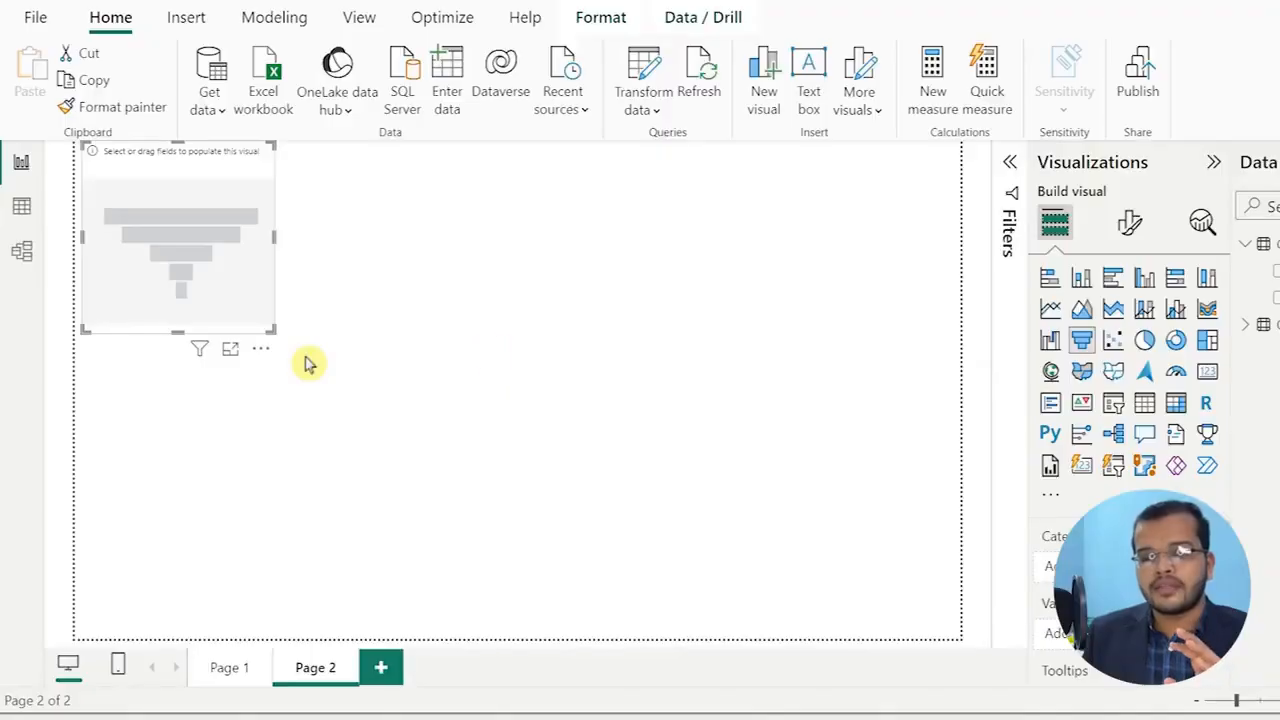
Enlarge the empty funnel chart to about twice its width, move it slightly toward the page's center, and deselect it.
left_click_drag(270, 326, 451, 457)
left_click_drag(363, 403, 465, 432)
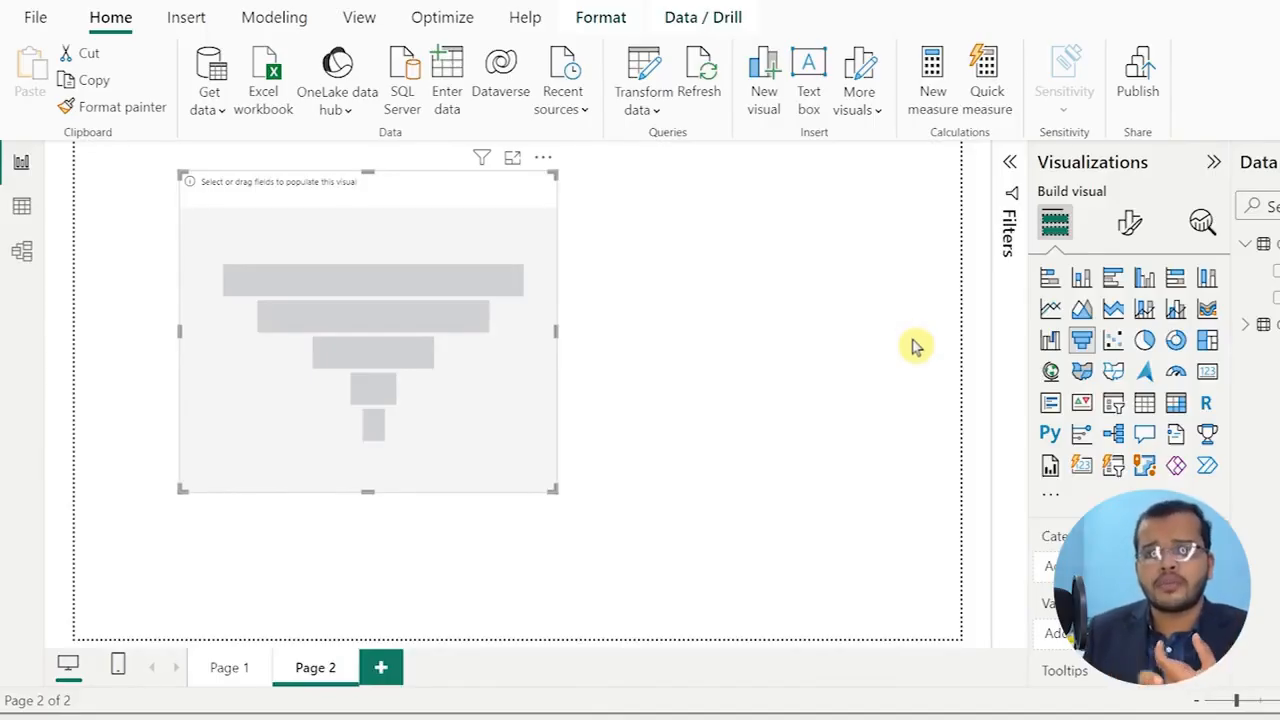
left_click(913, 346)
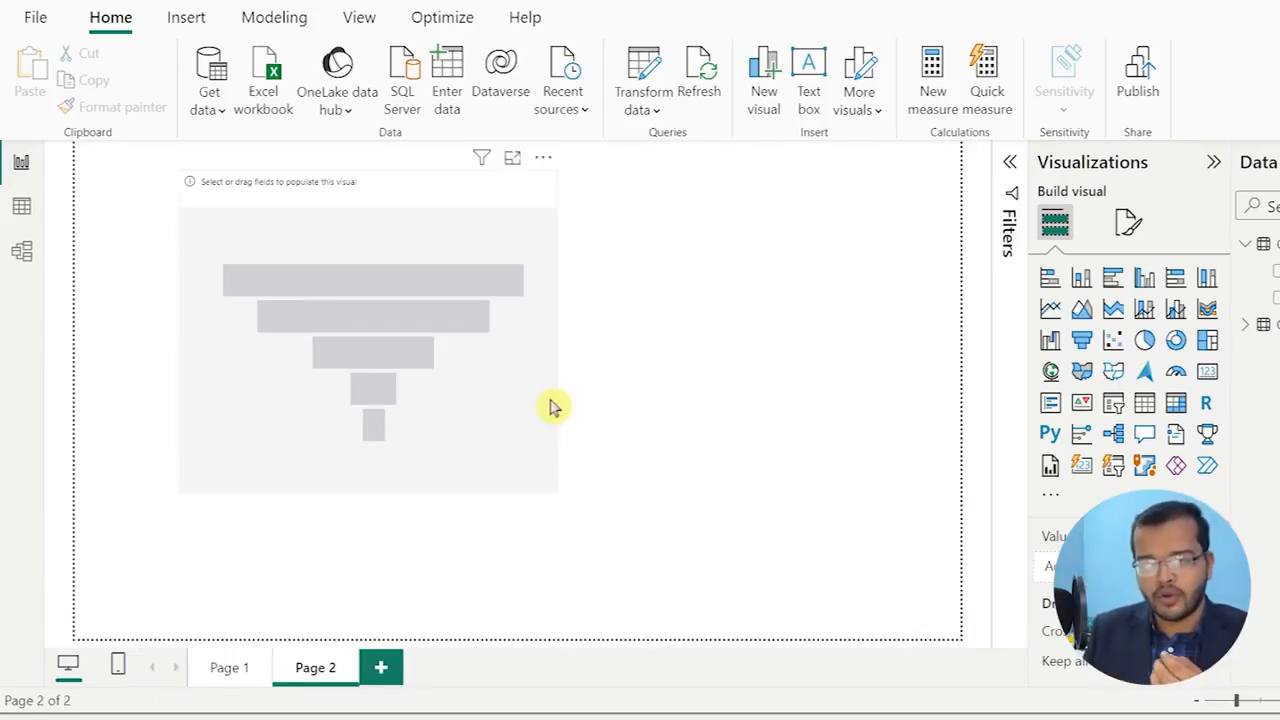
Enlarge the empty funnel chart to about 1.7 times its width, with Campaign Stage as its category and No.of Users as its values.
left_click(417, 350)
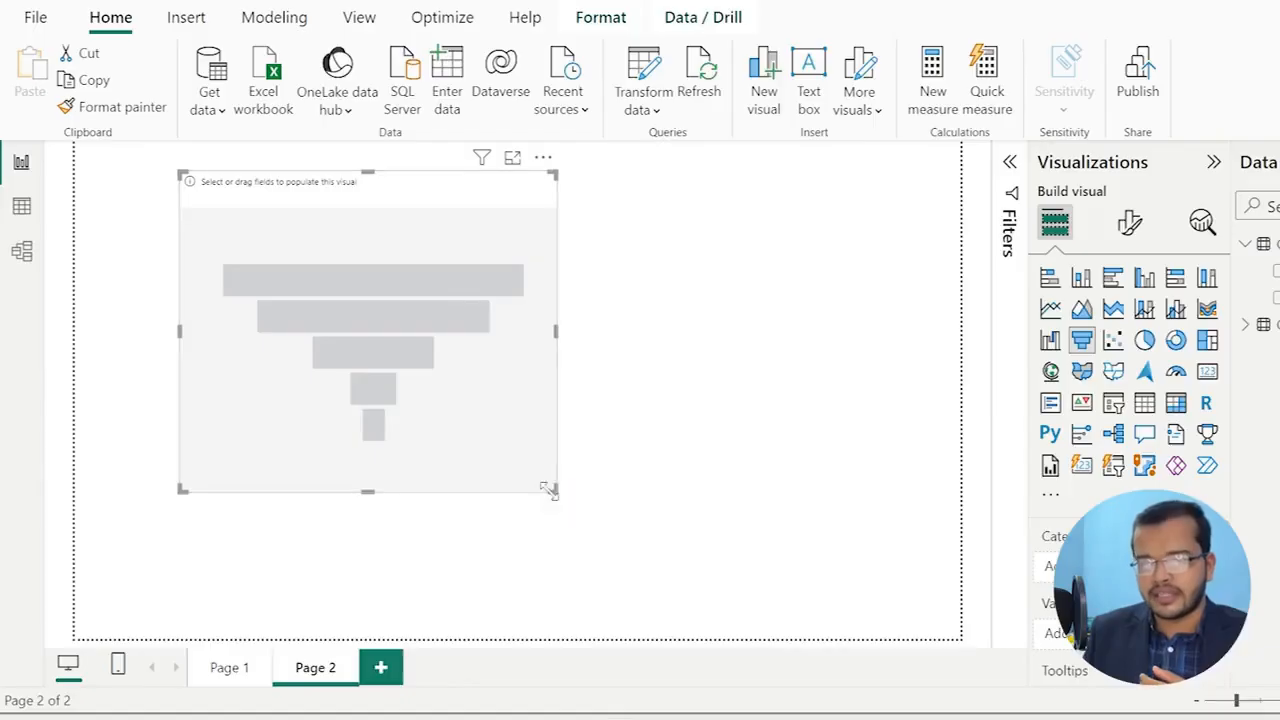
left_click_drag(553, 489, 820, 586)
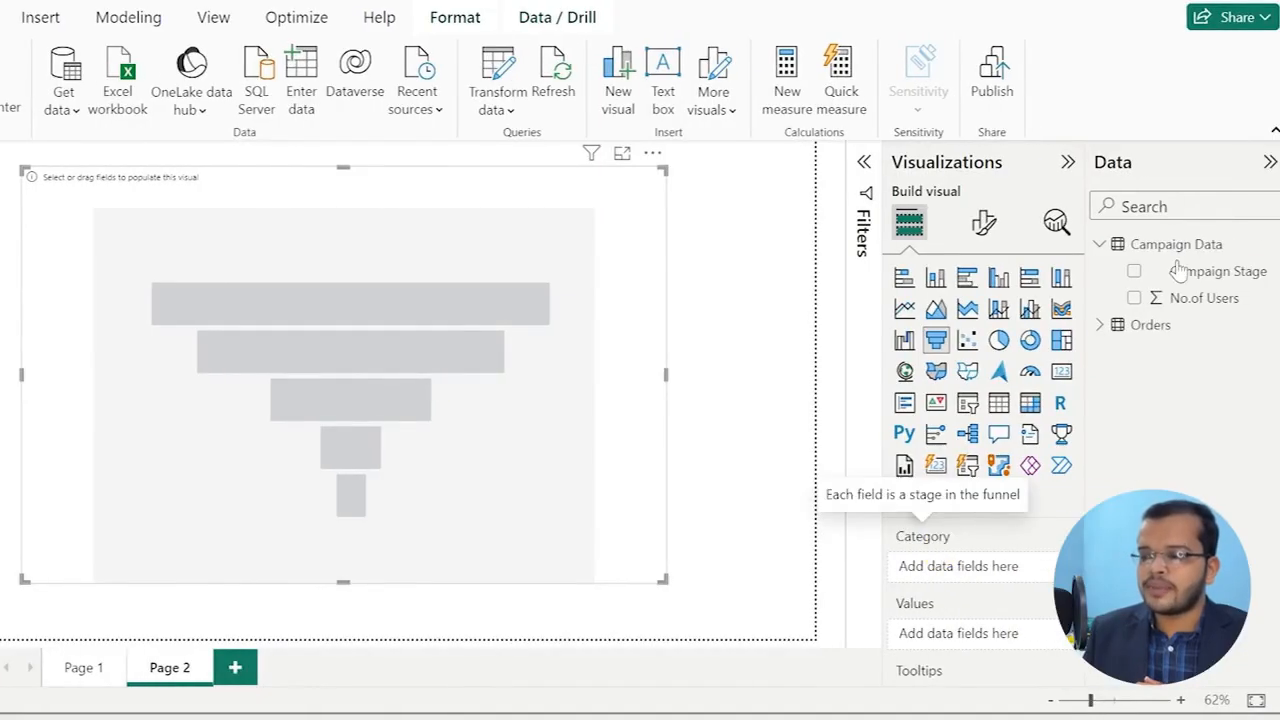
left_click_drag(1180, 282, 975, 568)
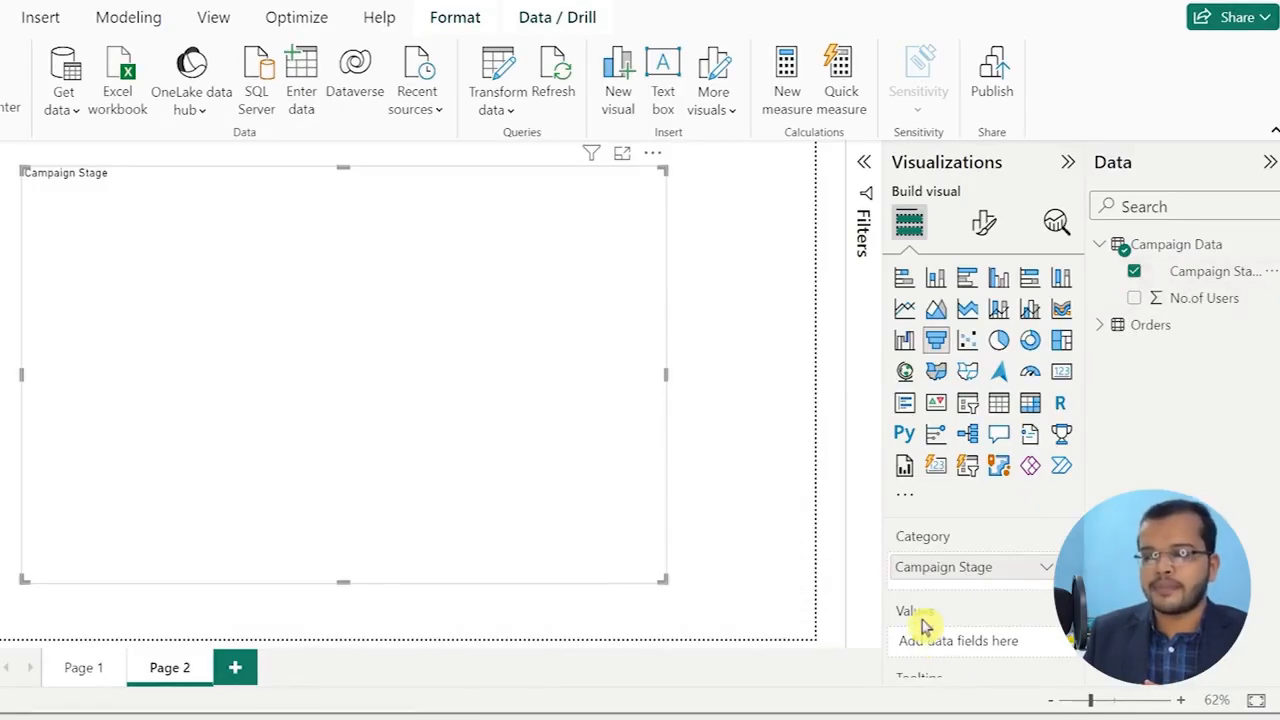
mouse_move(1197, 290)
left_mouse_down()
mouse_move(1043, 674)
mouse_move(975, 648)
left_mouse_up()
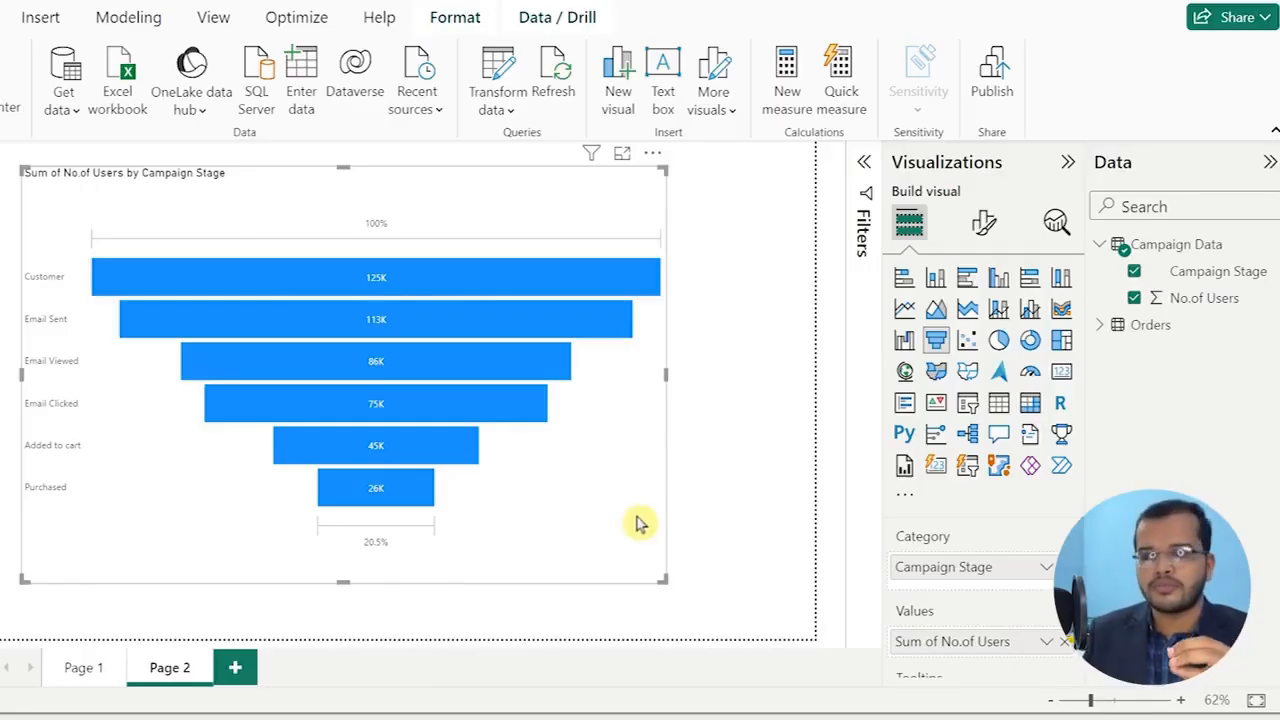
Change the default color of the funnel chart's bars to dark purple from the recent colors.
left_click(983, 221)
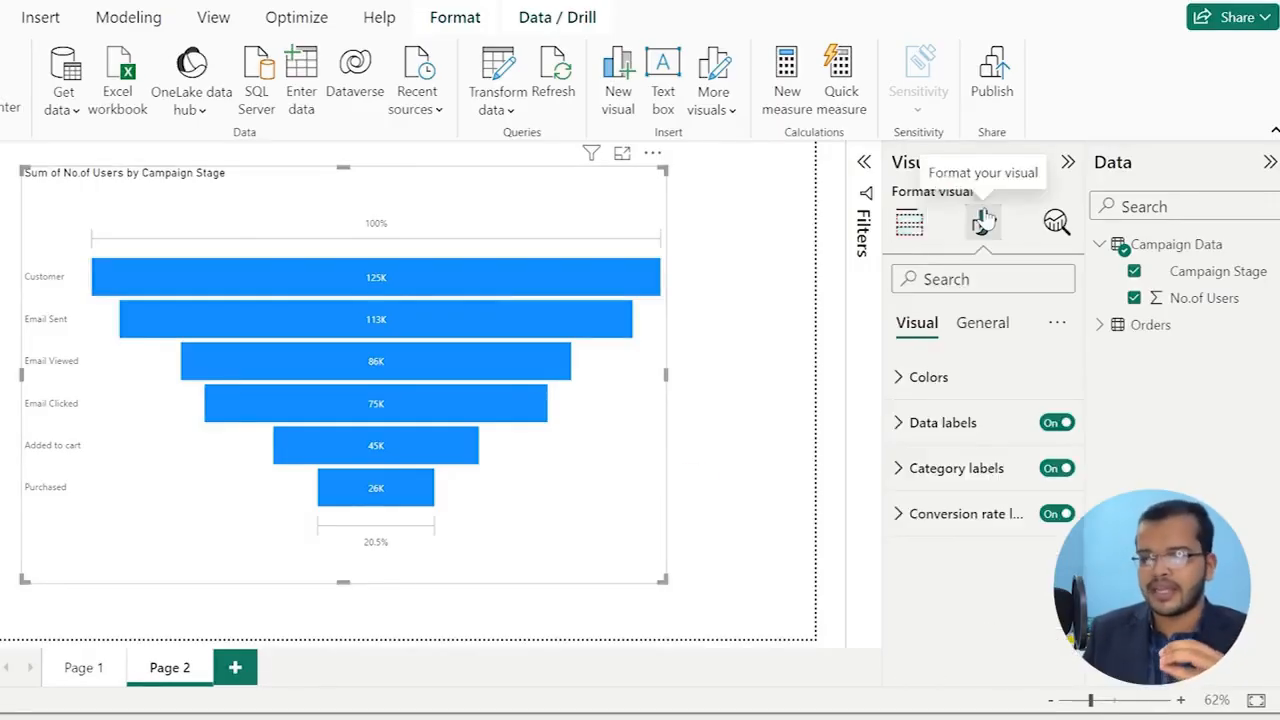
left_click(903, 386)
left_click(945, 453)
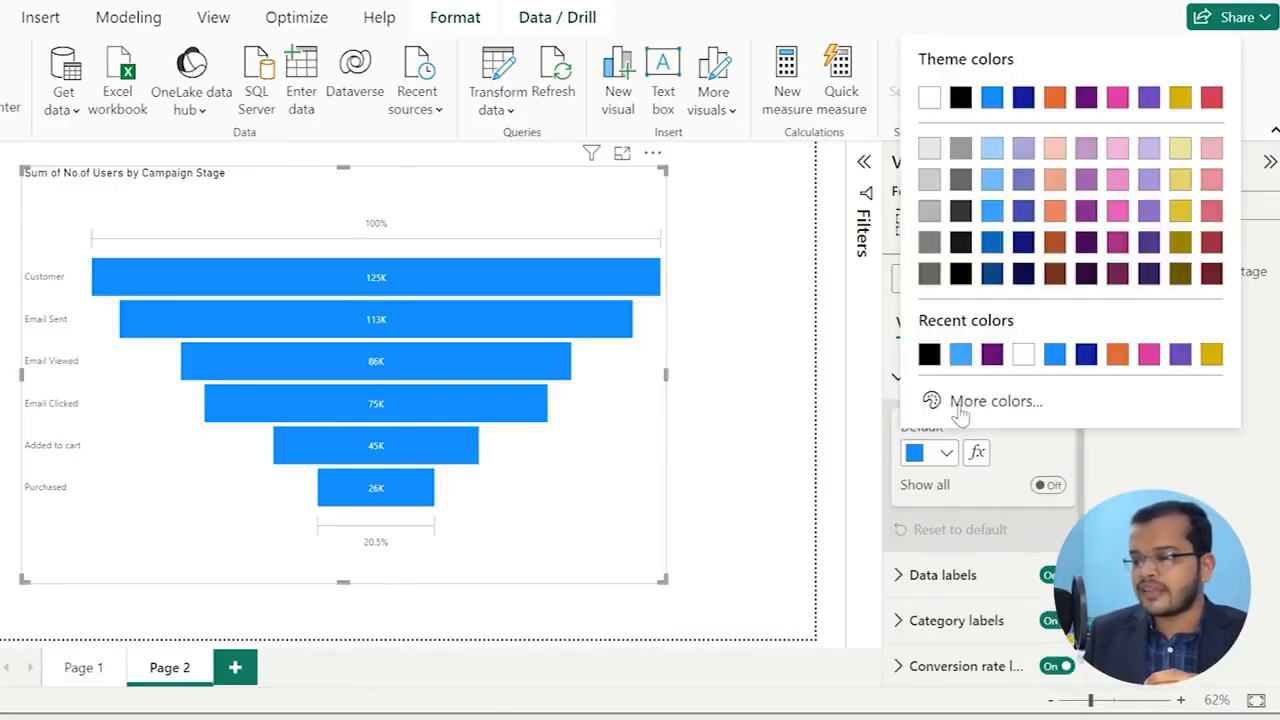
left_click(989, 360)
left_click(903, 377)
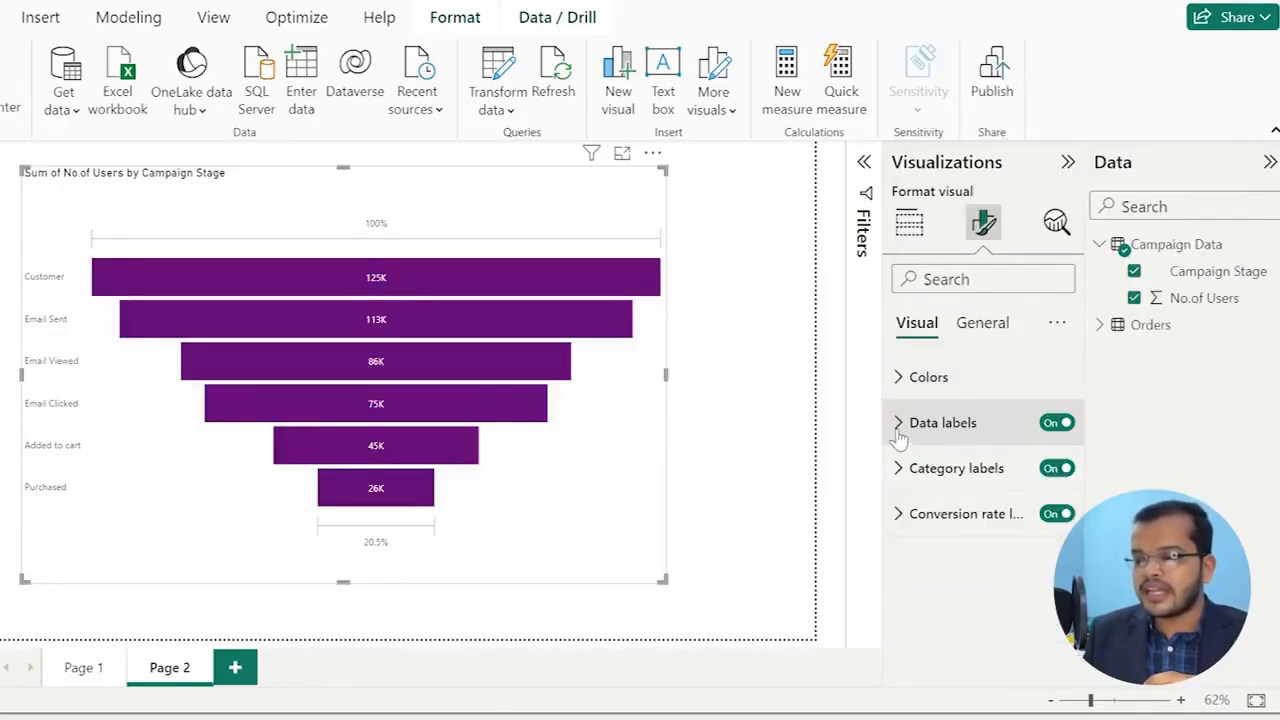
Format the funnel chart's data label values in Segoe UI Bold at size 12.
left_click(899, 428)
scroll(932, 565, "down", 2)
left_click(932, 562)
scroll(1023, 580, "down", 1)
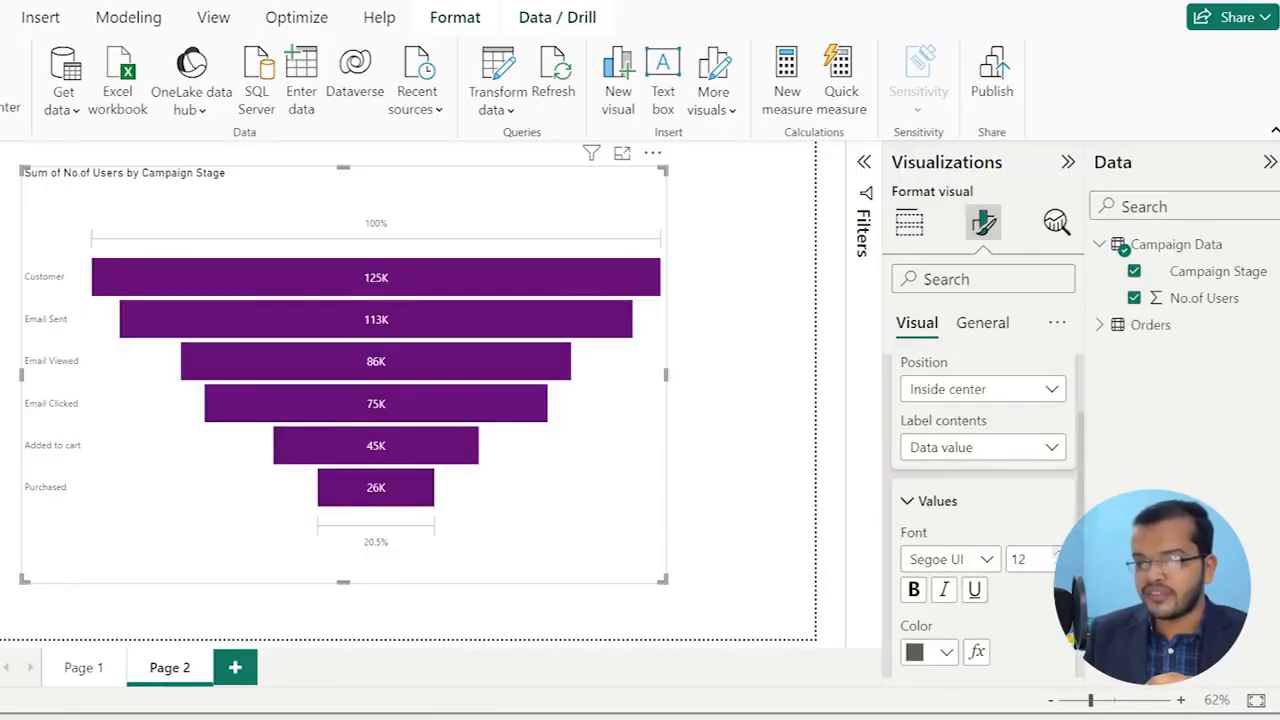
left_click(948, 562)
left_click(978, 450)
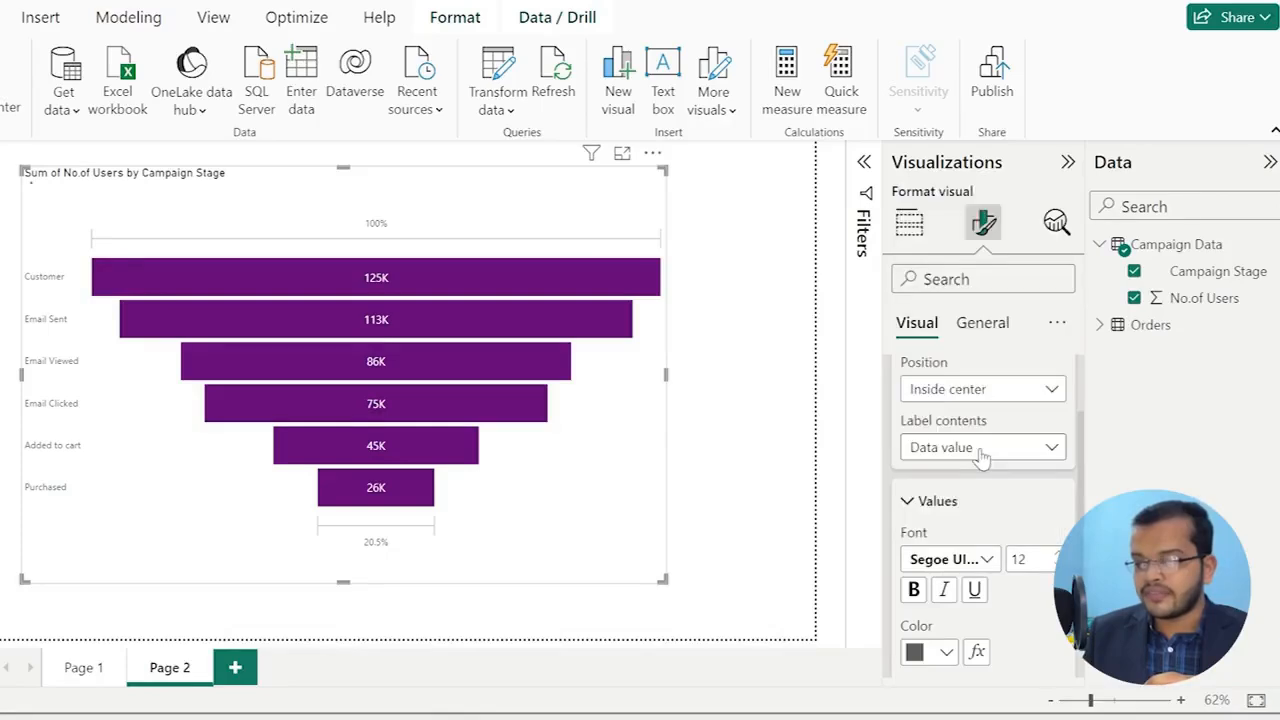
left_click(910, 502)
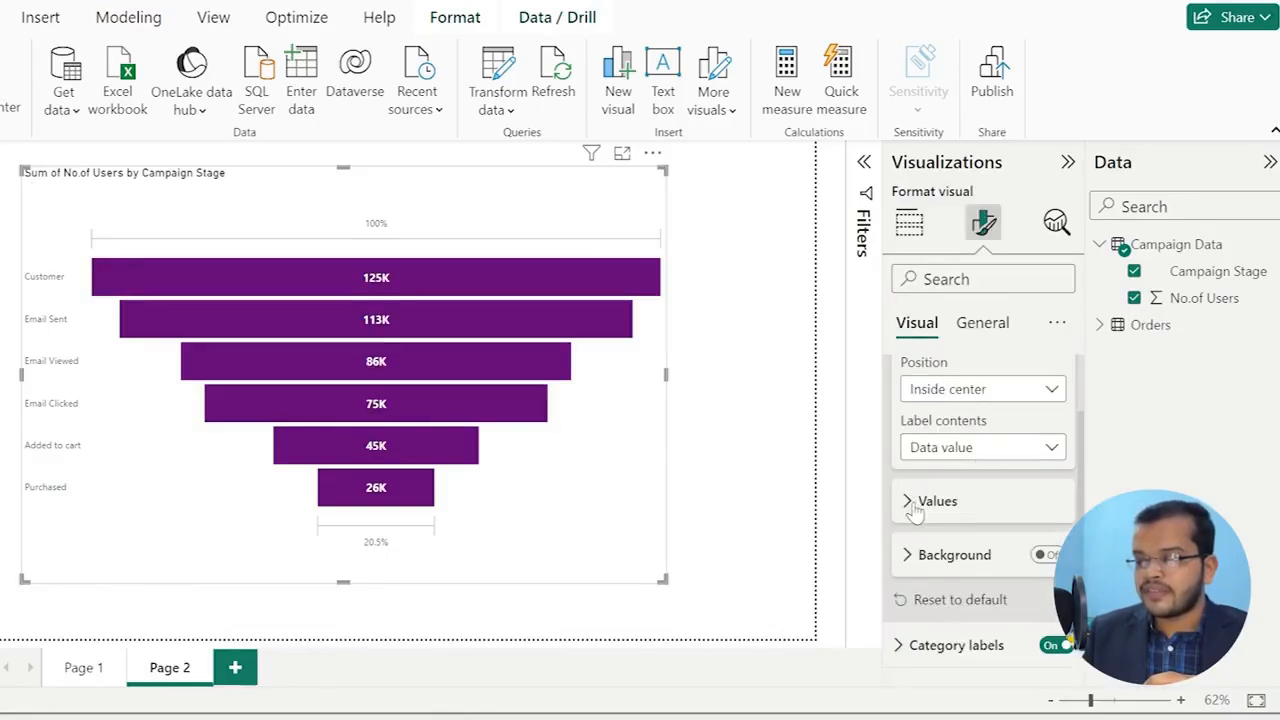
Format the funnel chart's category labels in Segoe UI Bold at size 12 with black text.
scroll(916, 527, "down", 1)
left_click(909, 610)
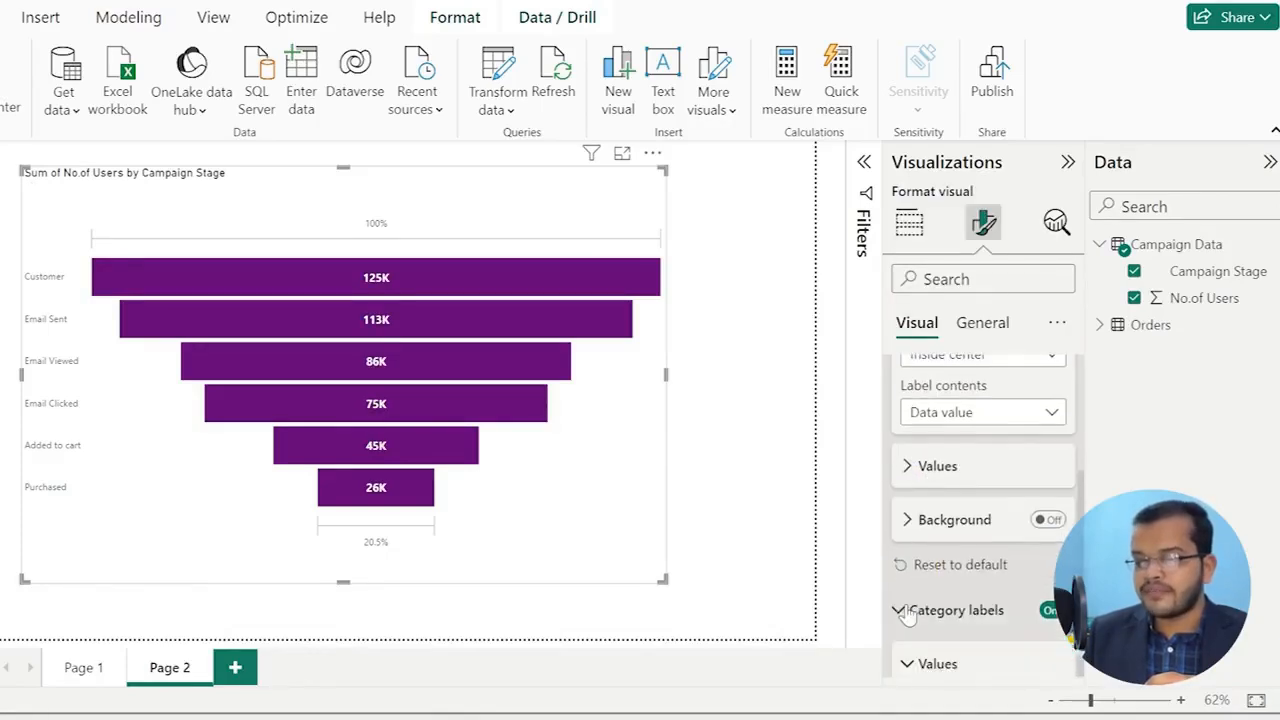
scroll(910, 615, "down", 4)
left_click(962, 530)
left_click(965, 412)
left_click(1060, 524)
left_click(1060, 524)
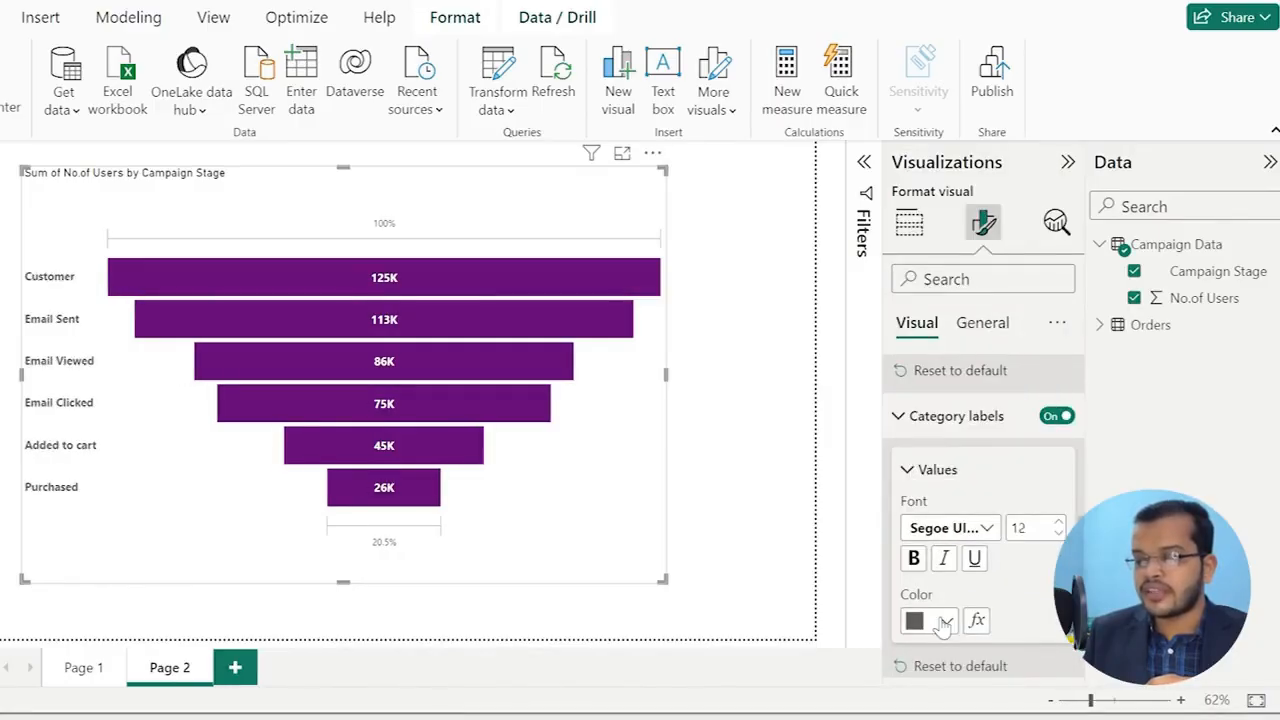
left_click(946, 620)
left_click(963, 530)
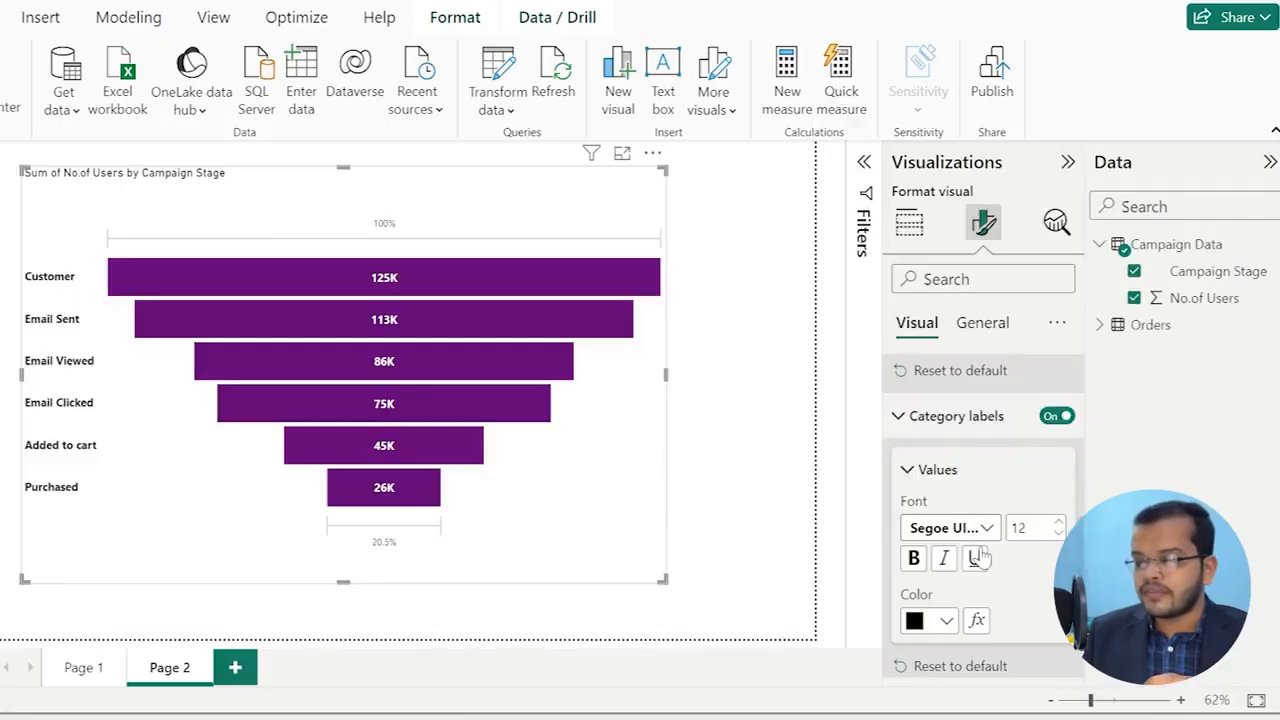
Format the conversion rate labels in Segoe UI Bold at size 12, and collapse the expanded label settings.
scroll(984, 560, "down", 1)
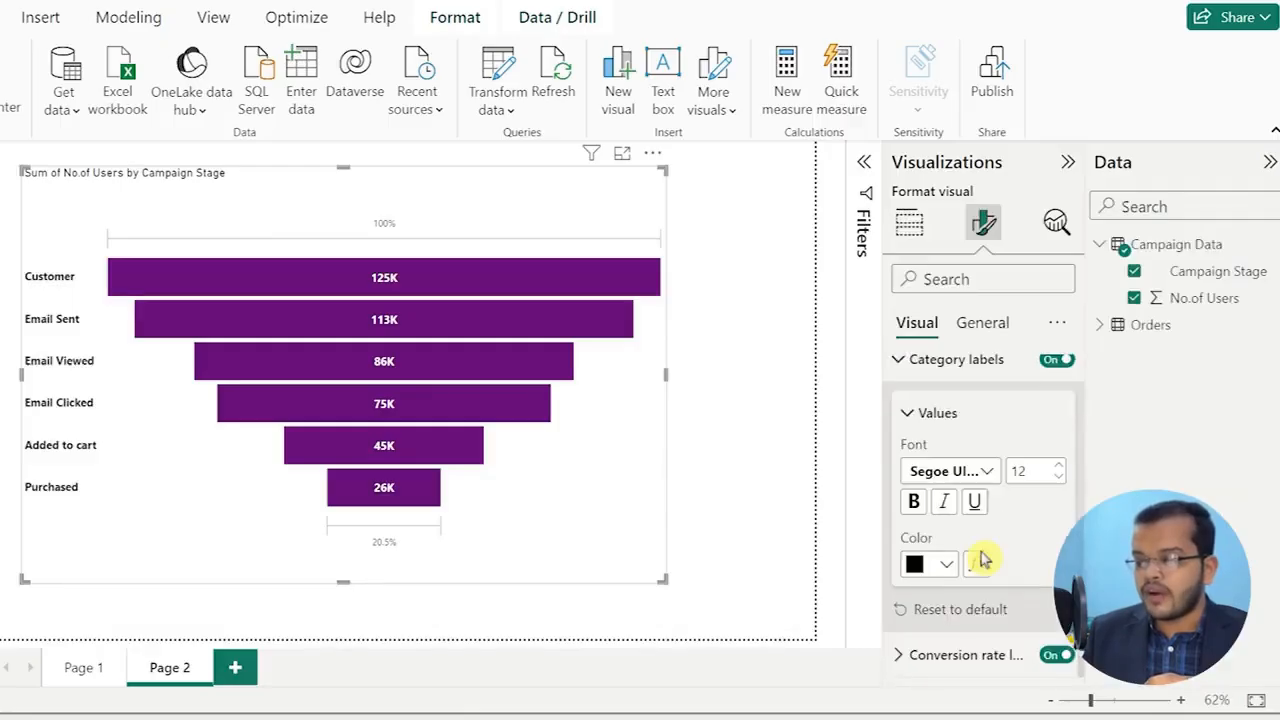
left_click(905, 656)
left_click(950, 622)
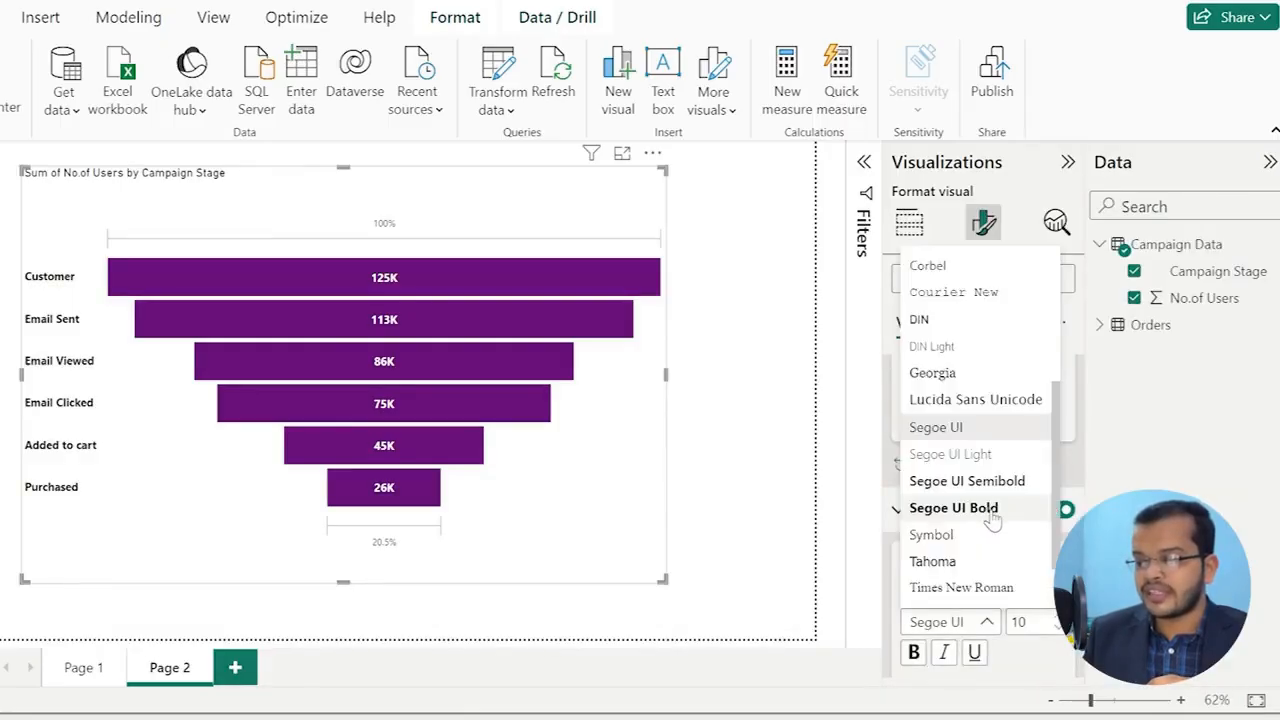
left_click(987, 510)
left_click(1060, 617)
left_click(1060, 617)
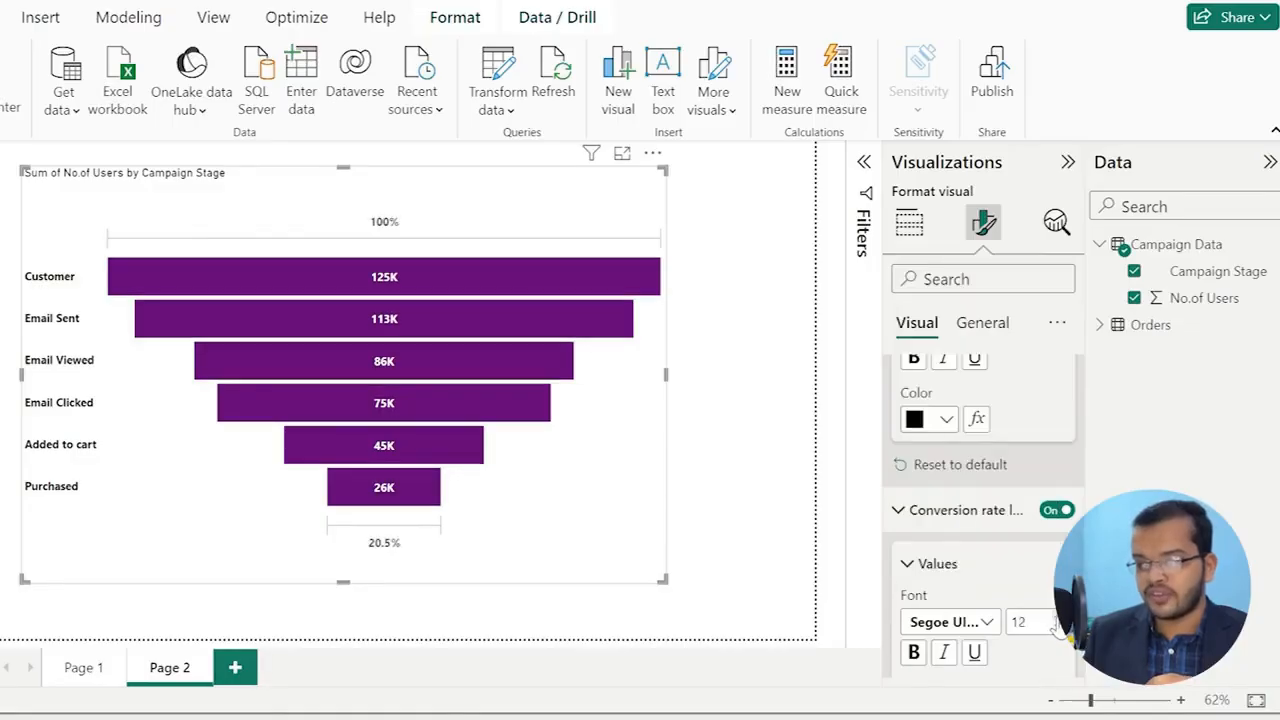
left_click(930, 512)
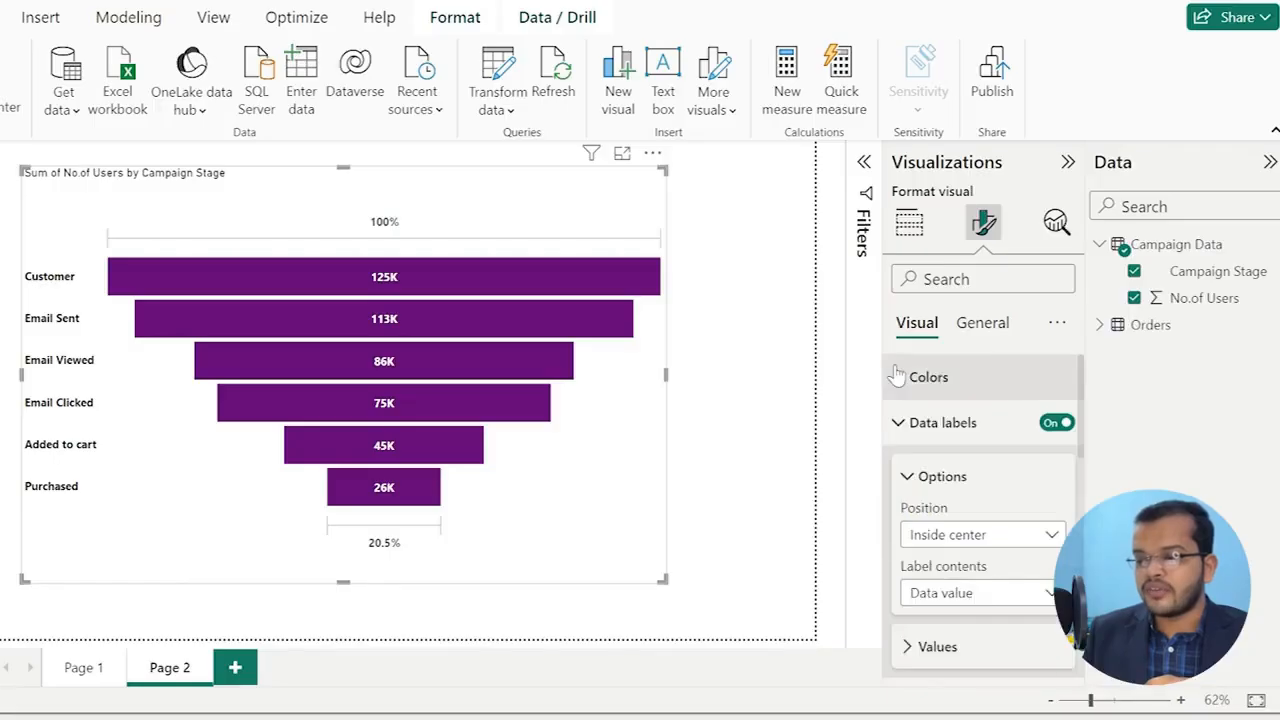
left_click(906, 423)
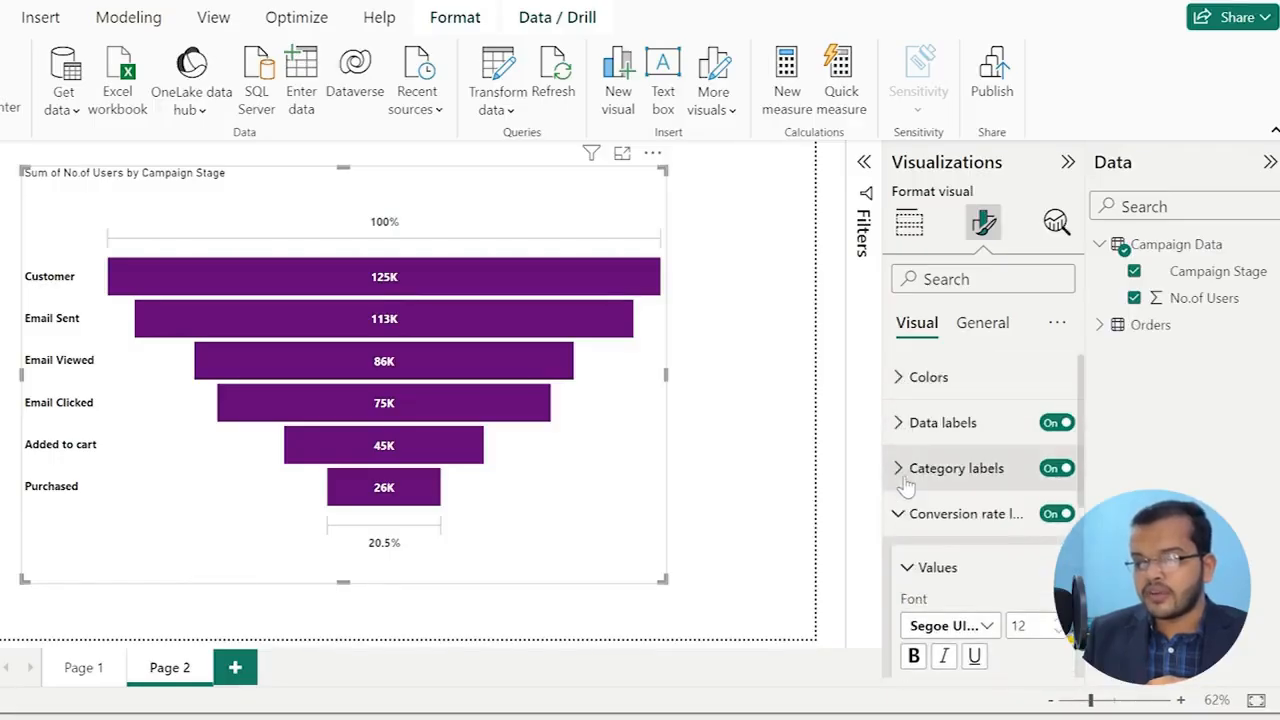
left_click(903, 514)
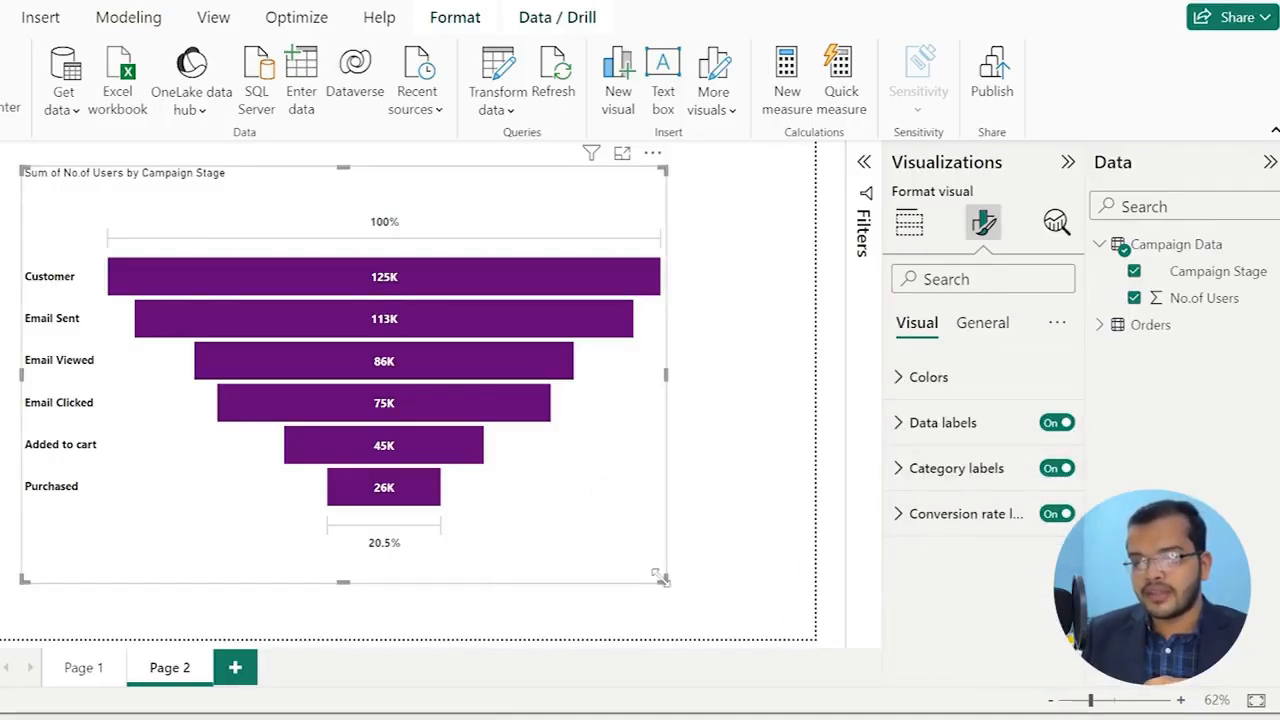
Enlarge the funnel chart slightly in width and height, and examine the details of its Email Viewed stage.
left_click_drag(662, 578, 750, 613)
mouse_move(450, 310)
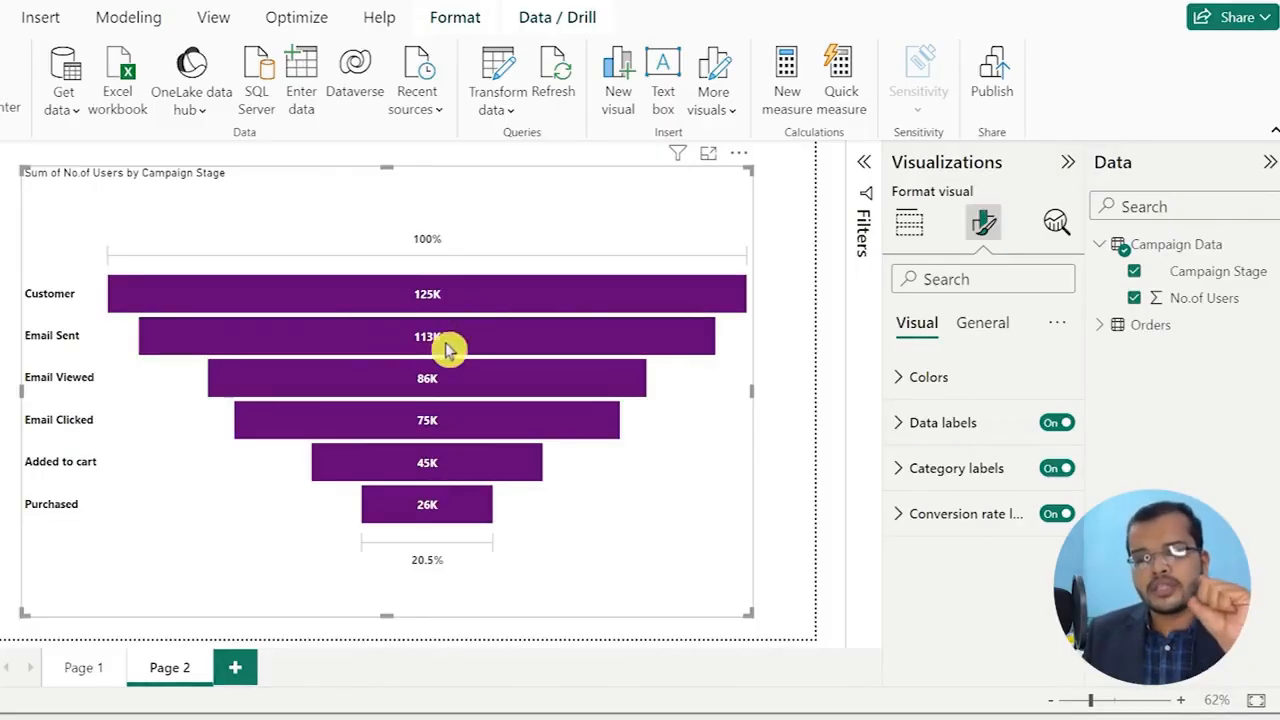
mouse_move(452, 372)
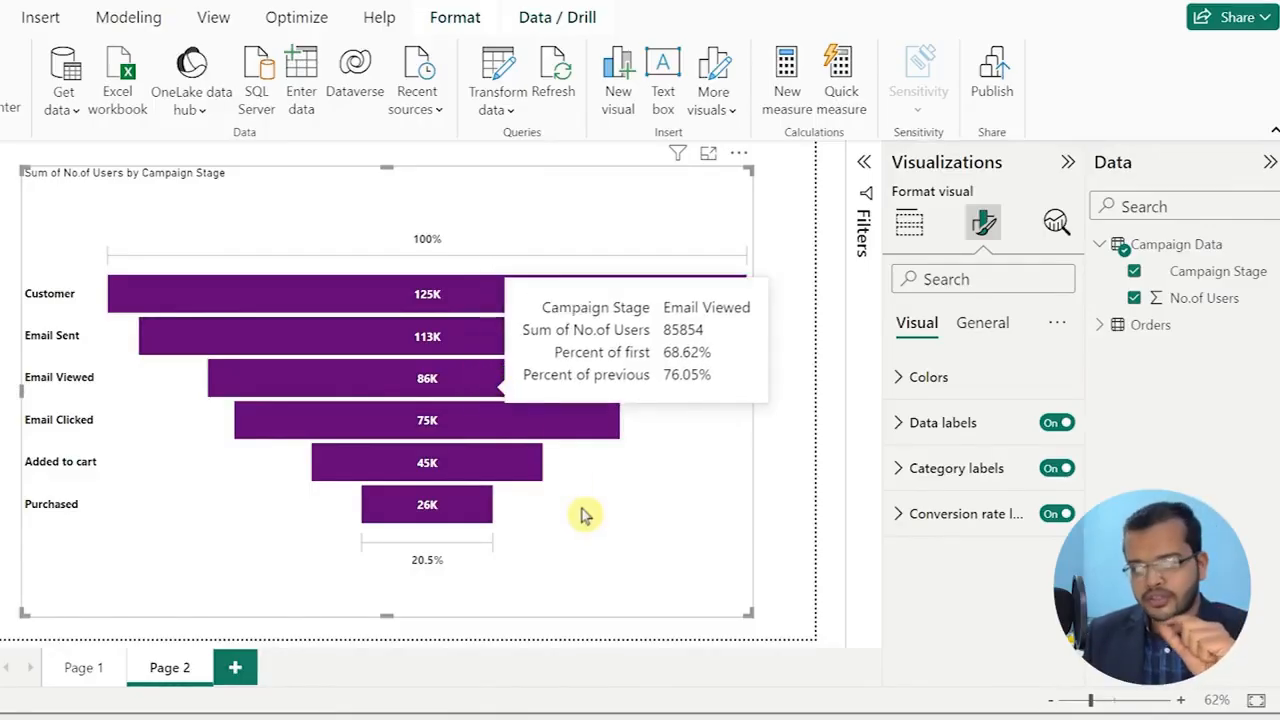
Set the label contents of the funnel's data labels to Data value, percent of first.
left_click(902, 437)
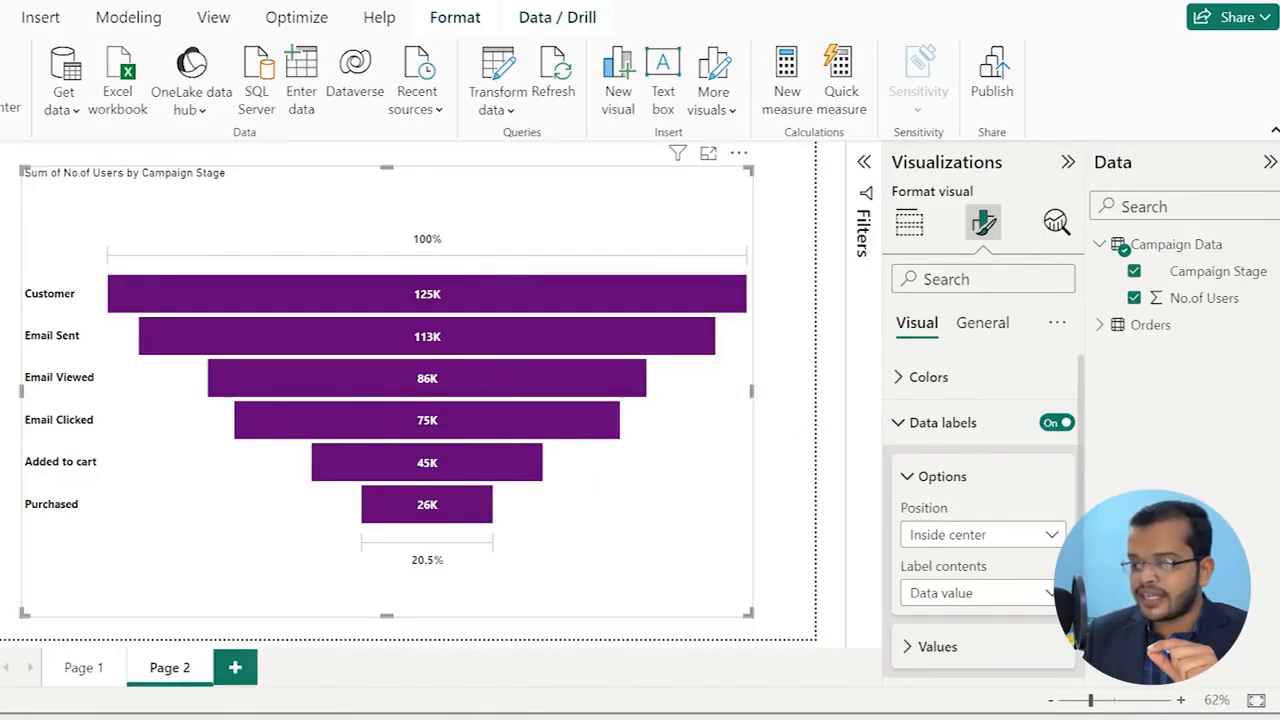
left_click(937, 594)
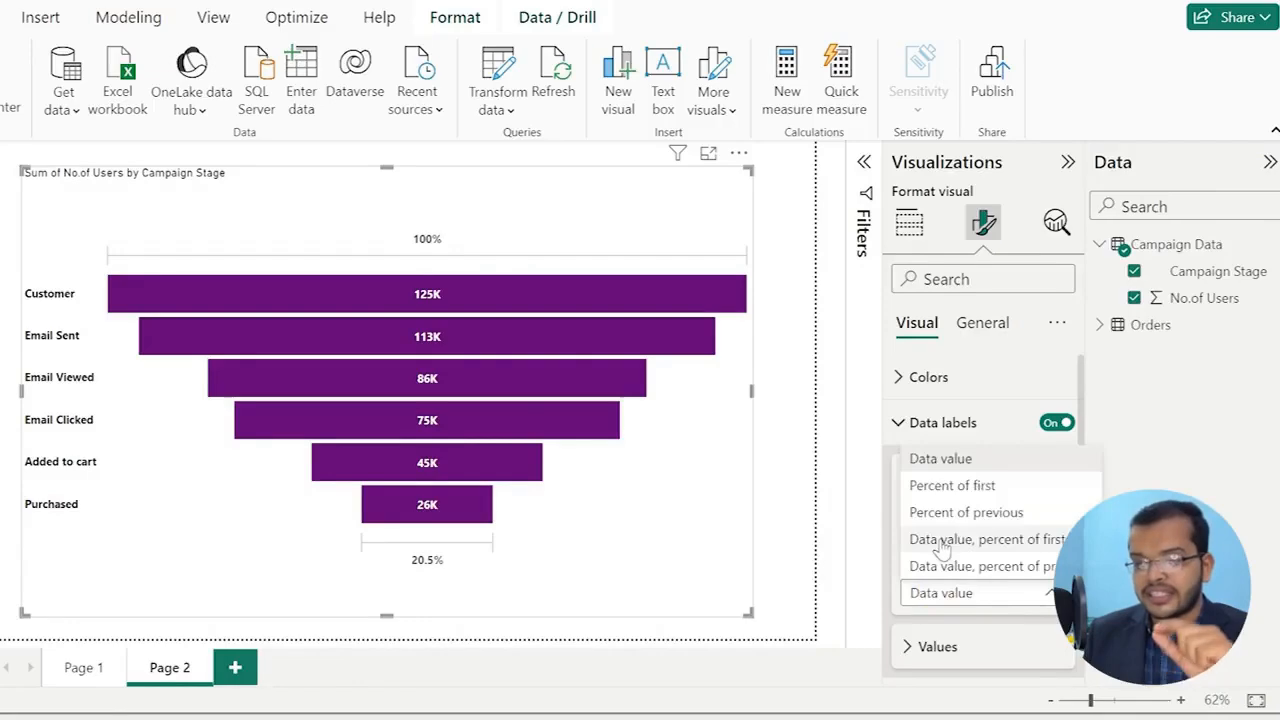
left_click(941, 541)
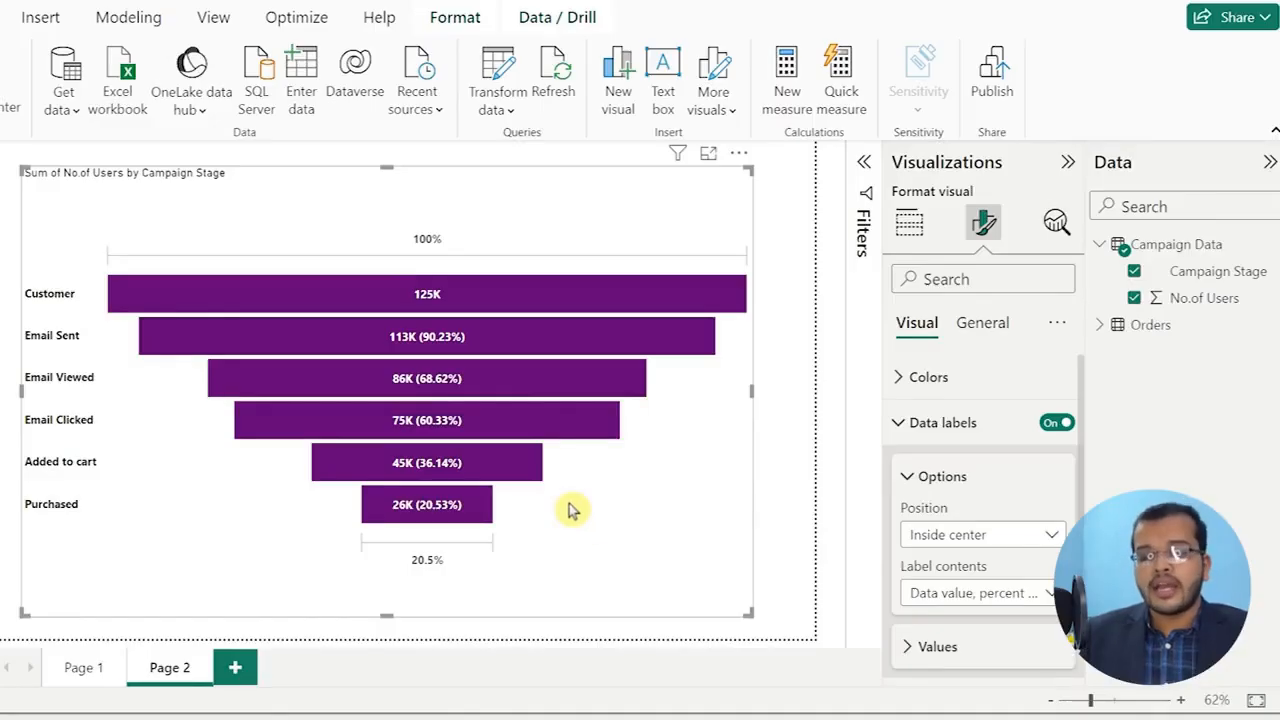
Examine the funnel's Added to cart and Purchased stages and the line chart on Page 1, and return to the funnel chart's fields.
mouse_move(505, 441)
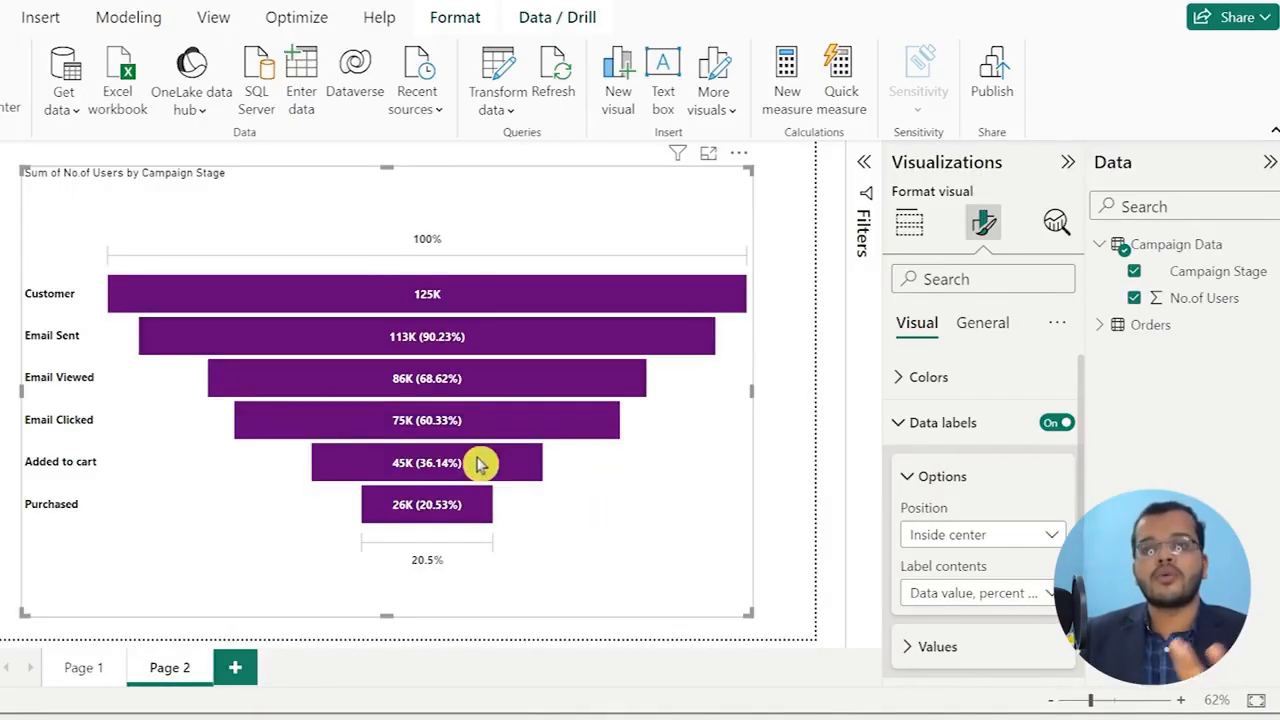
mouse_move(480, 464)
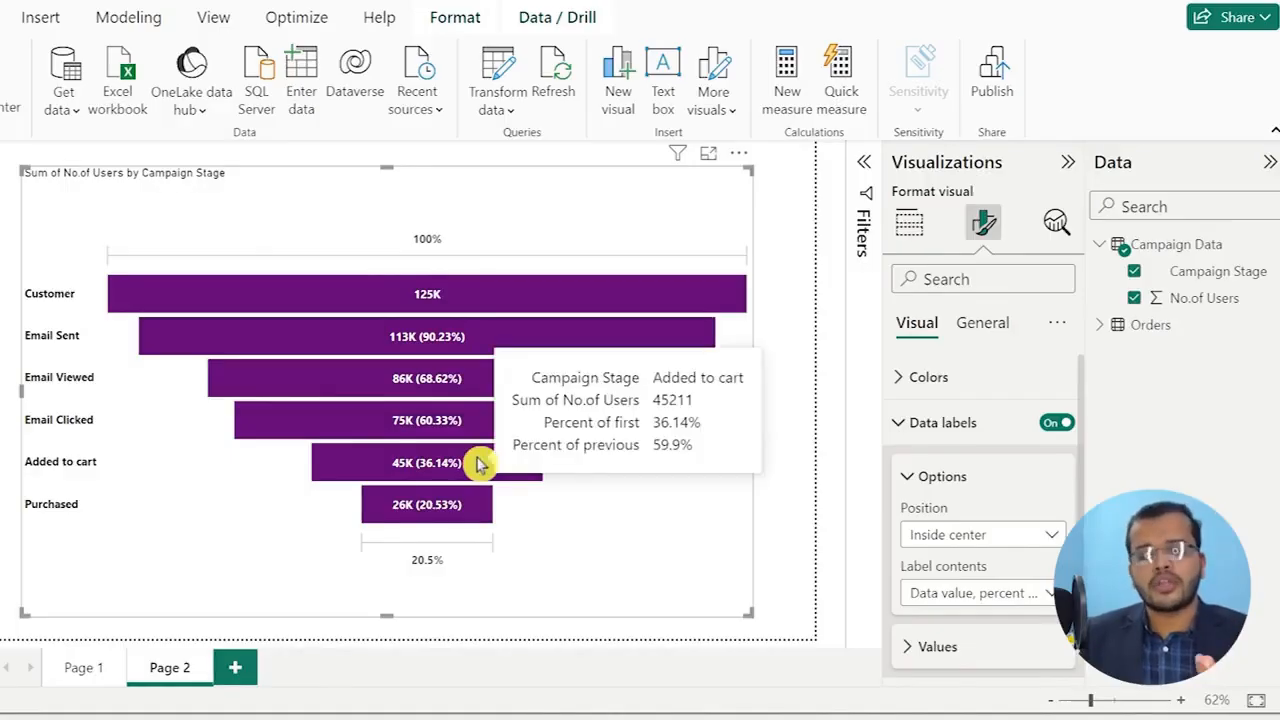
mouse_move(466, 505)
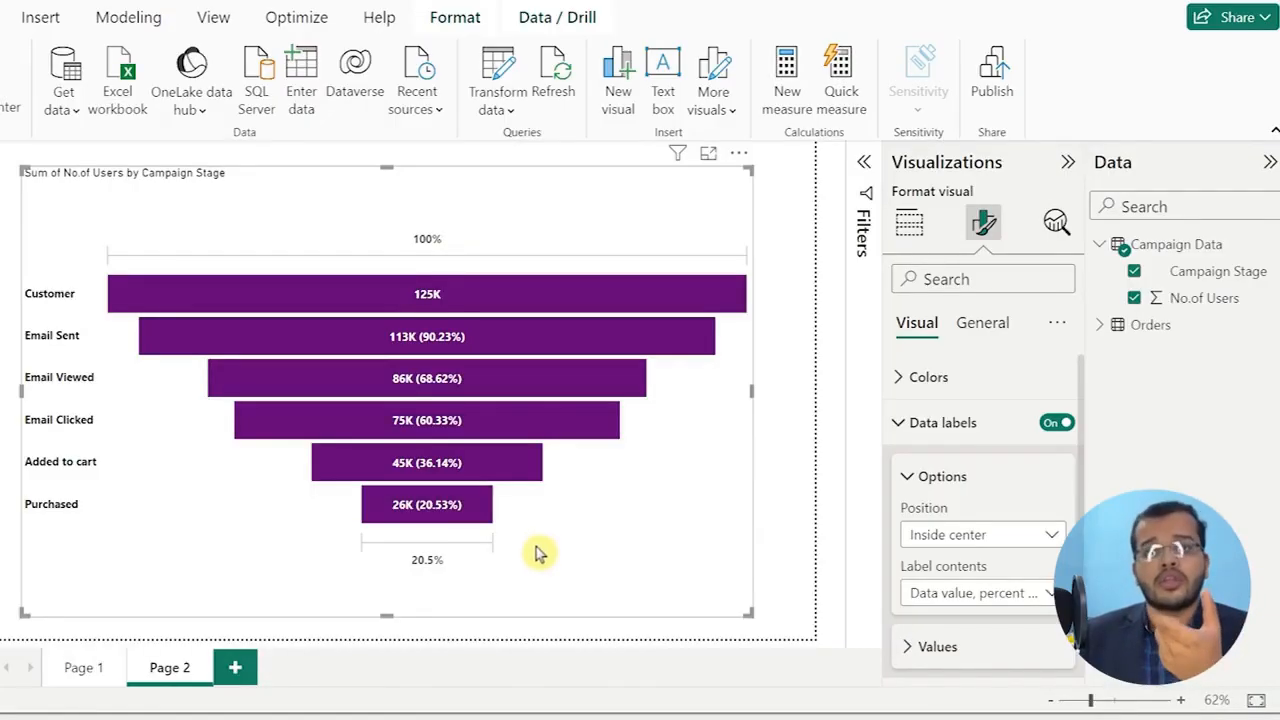
left_click(88, 668)
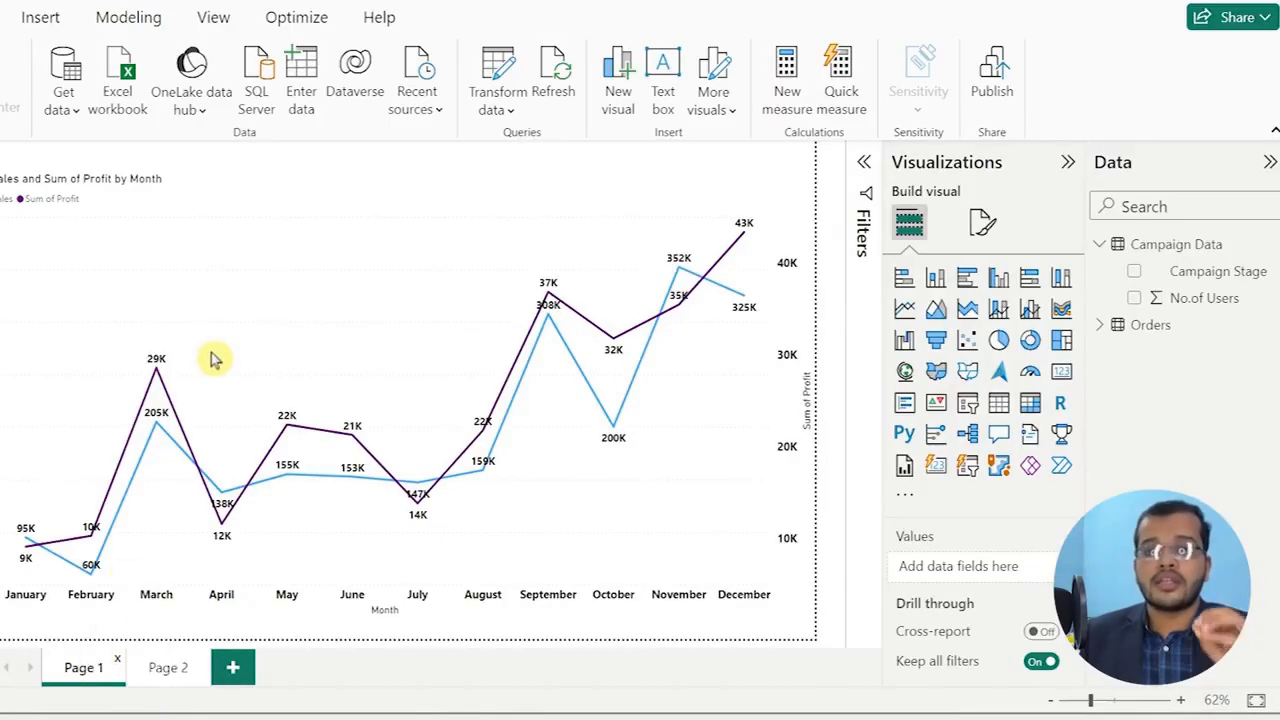
mouse_move(211, 360)
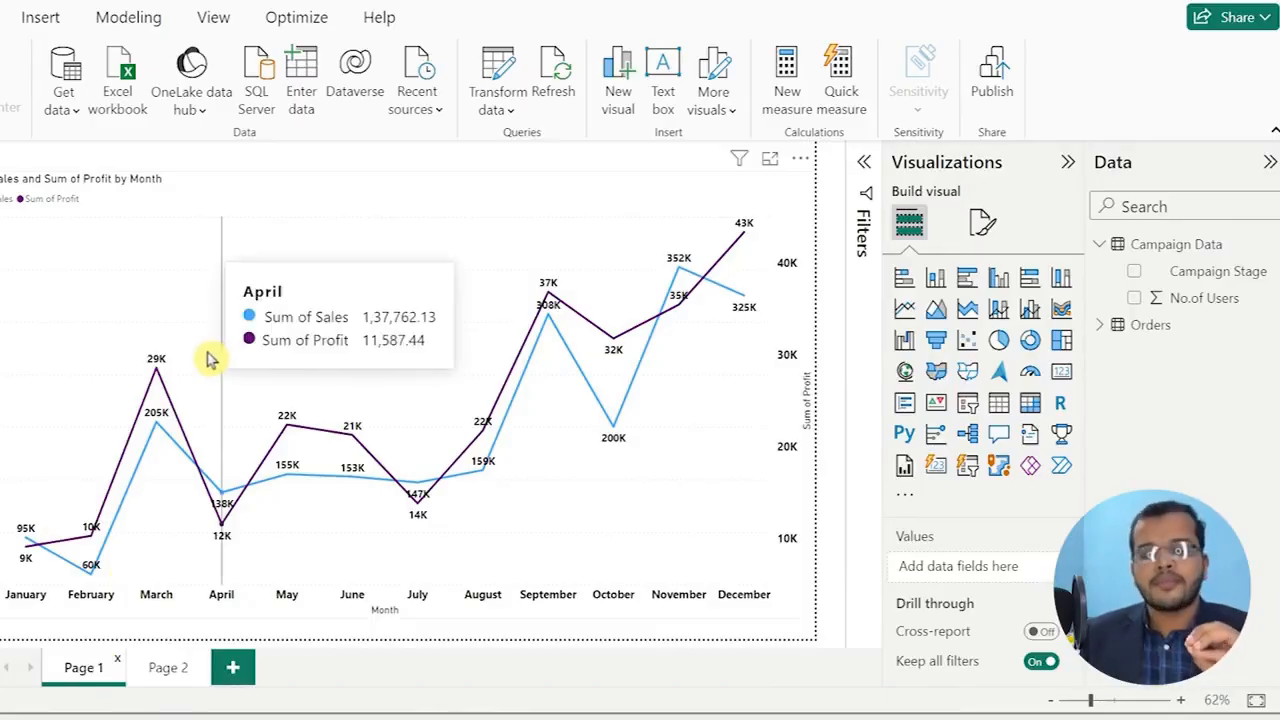
left_click(190, 670)
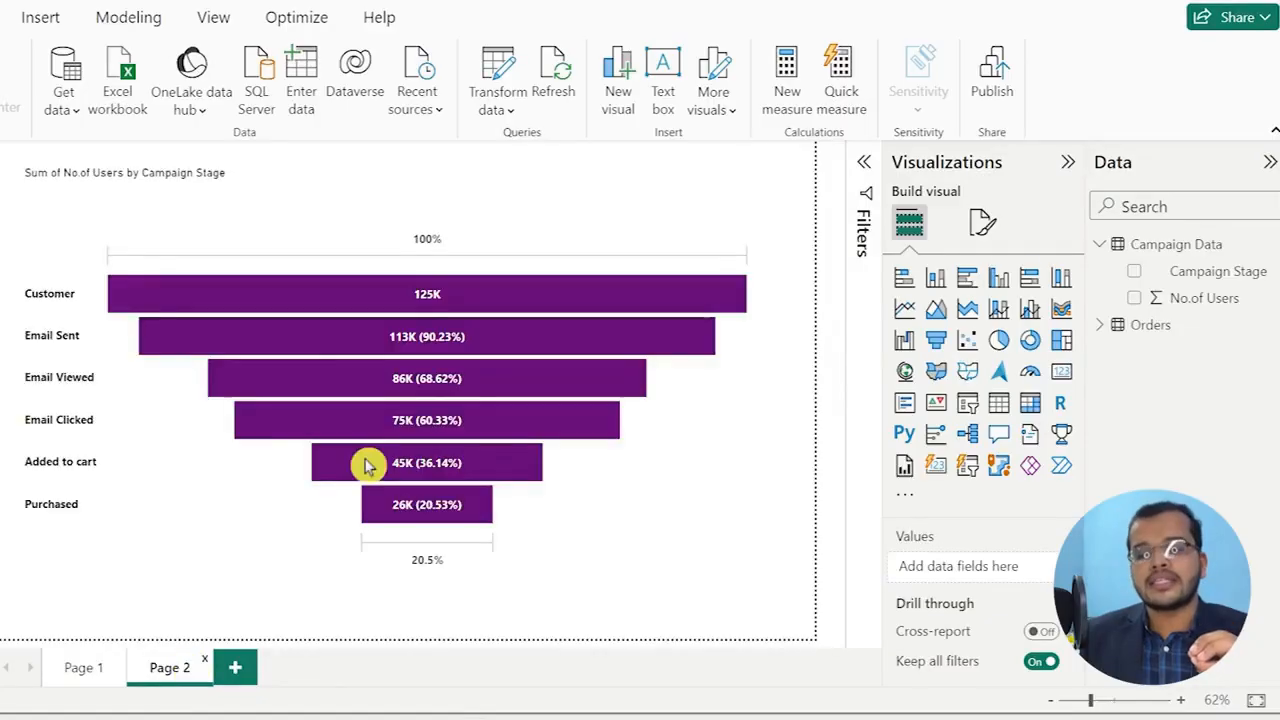
left_click(686, 494)
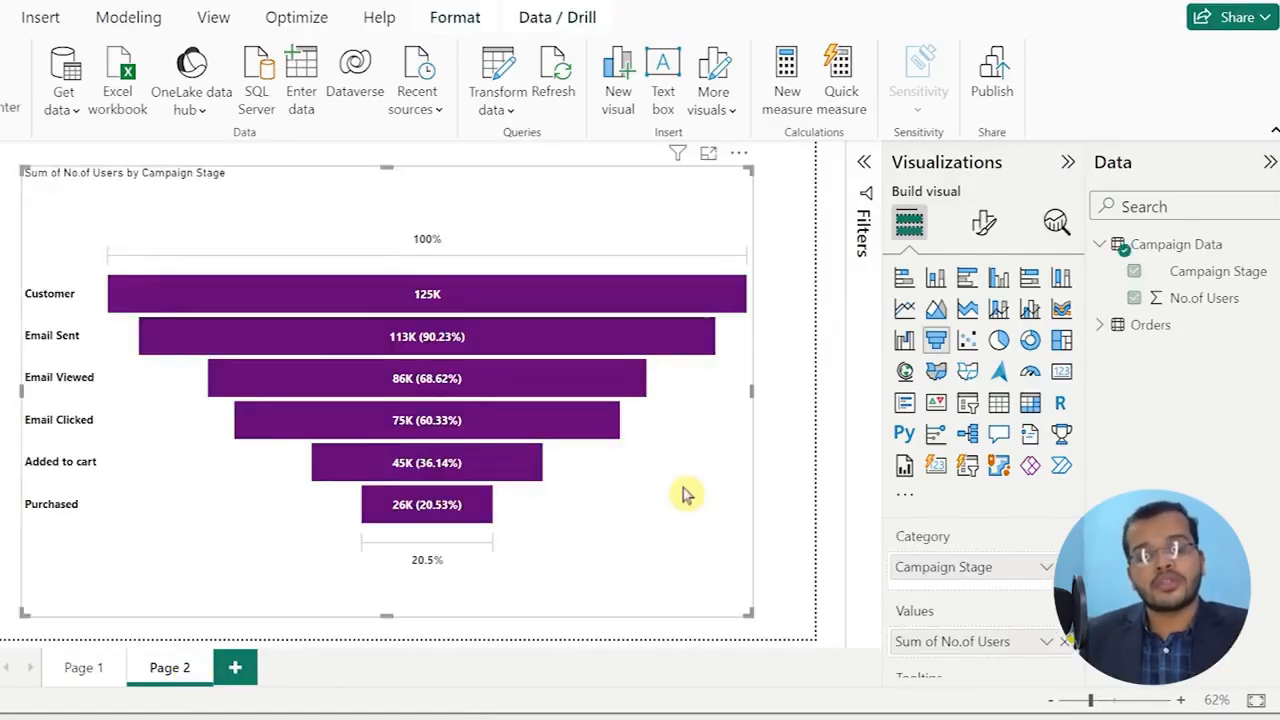